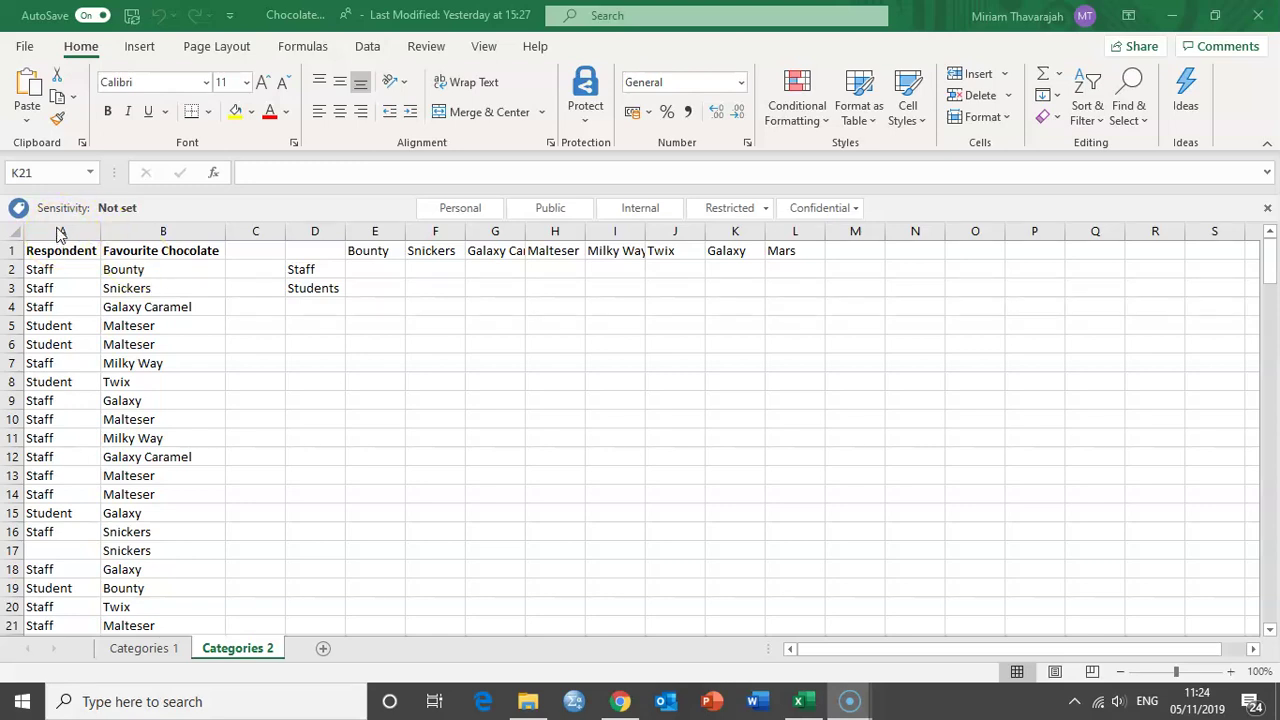
# Step: Examine the Respondent and Favourite Chocolate columns and how rows such as 2 and 15 pair a respondent type with a chocolate
pyautogui.click(57, 228)
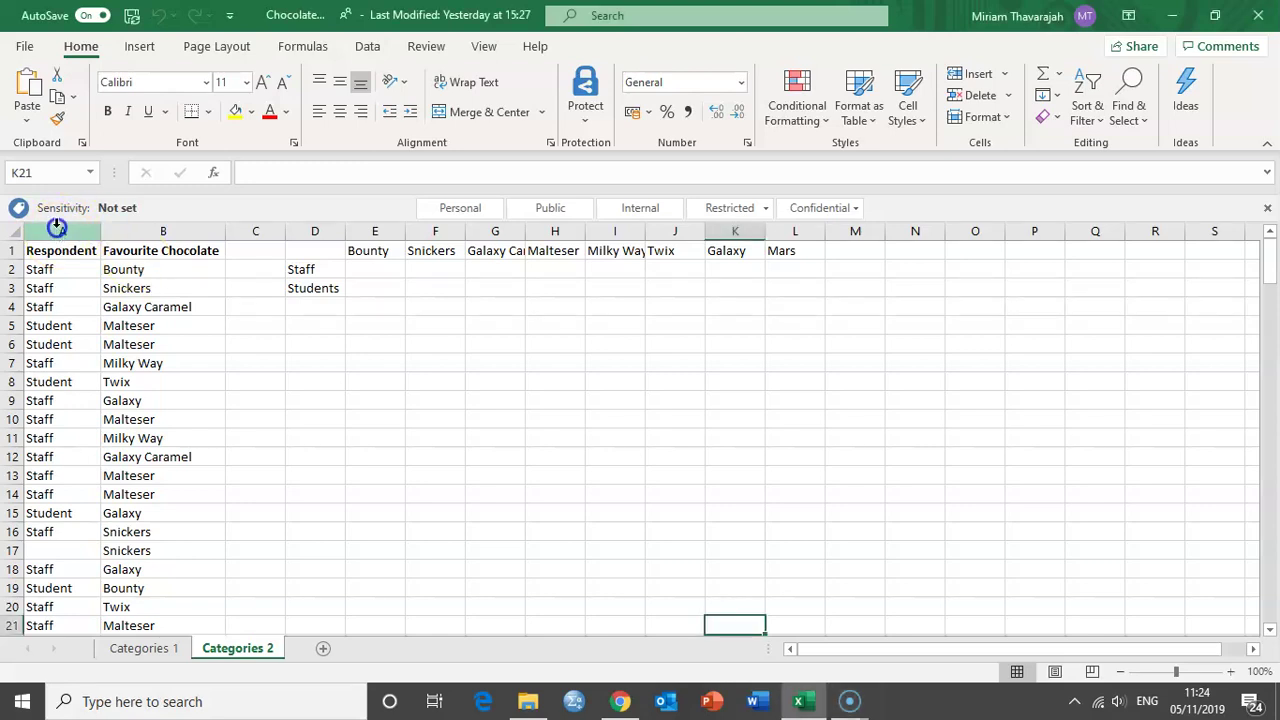
pyautogui.click(159, 232)
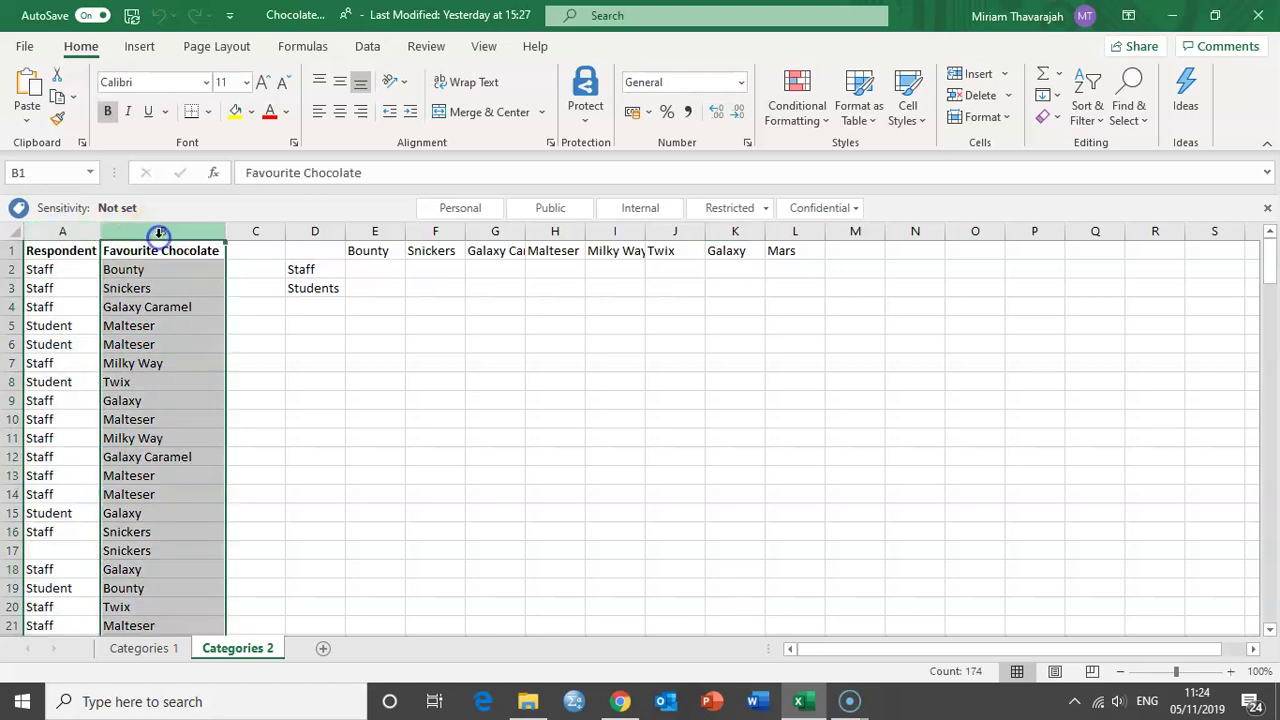
pyautogui.click(70, 252)
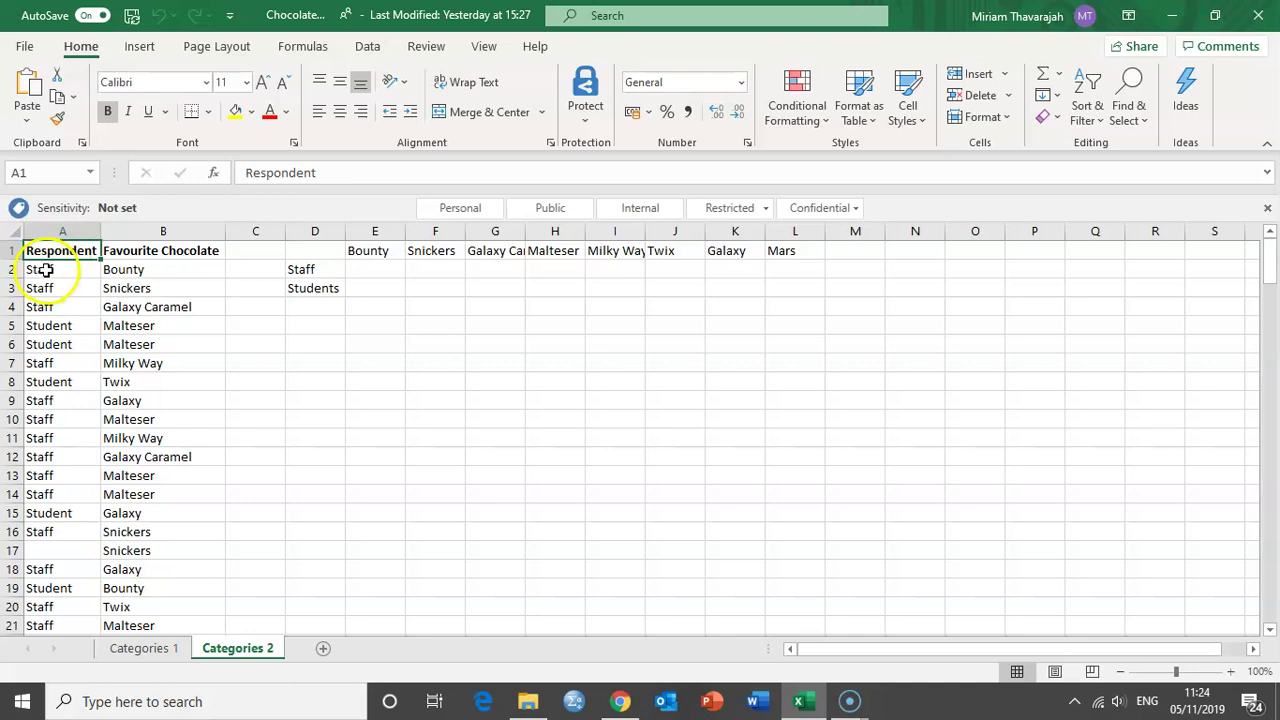
pyautogui.click(148, 232)
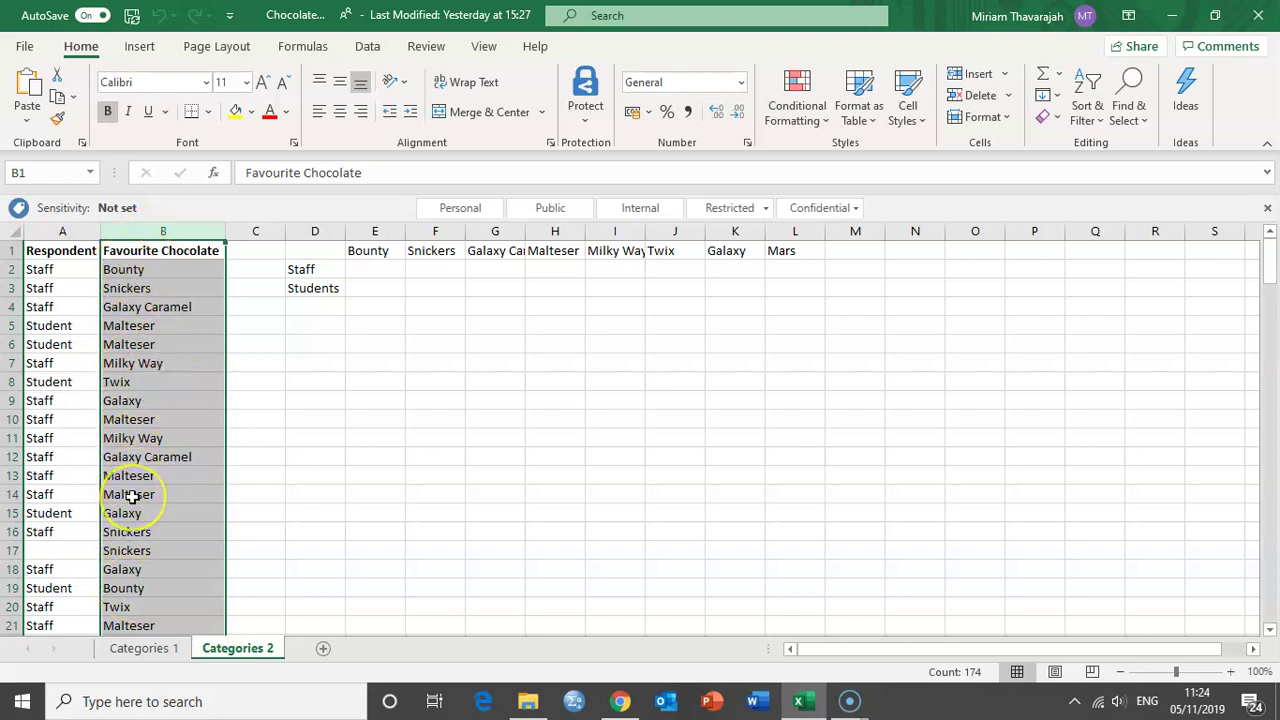
pyautogui.click(62, 232)
pyautogui.click(12, 269)
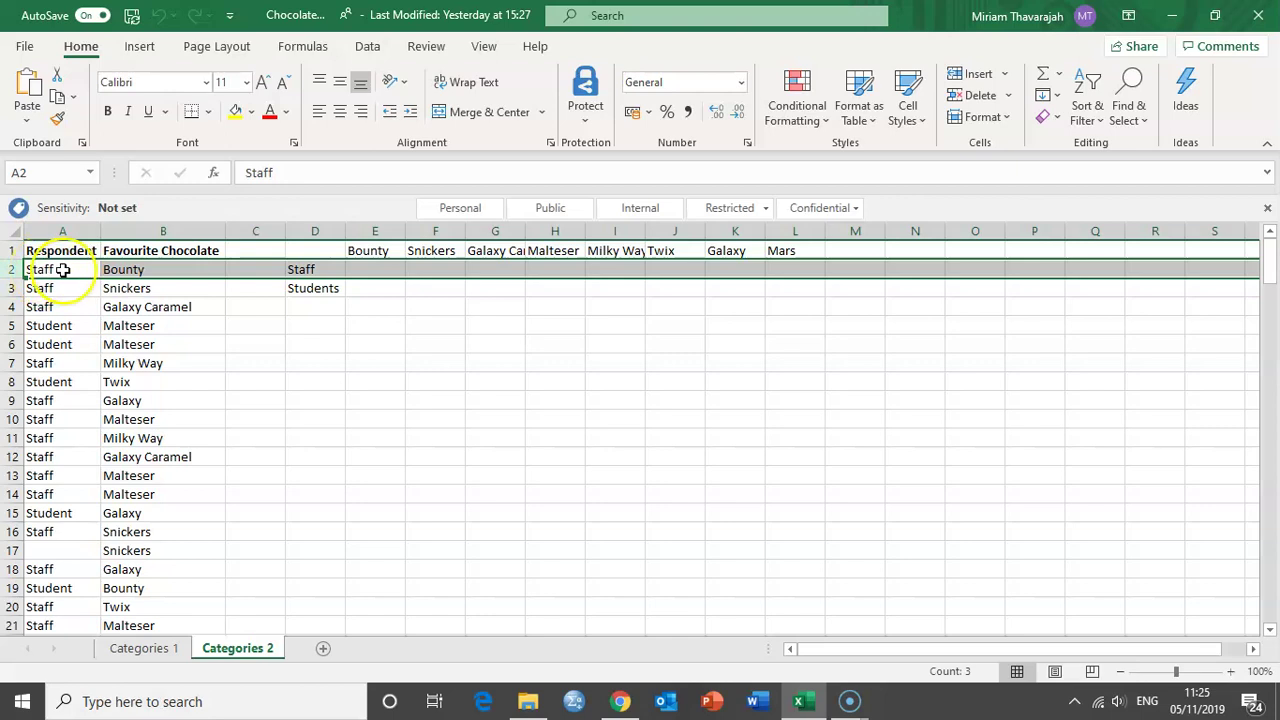
pyautogui.click(35, 270)
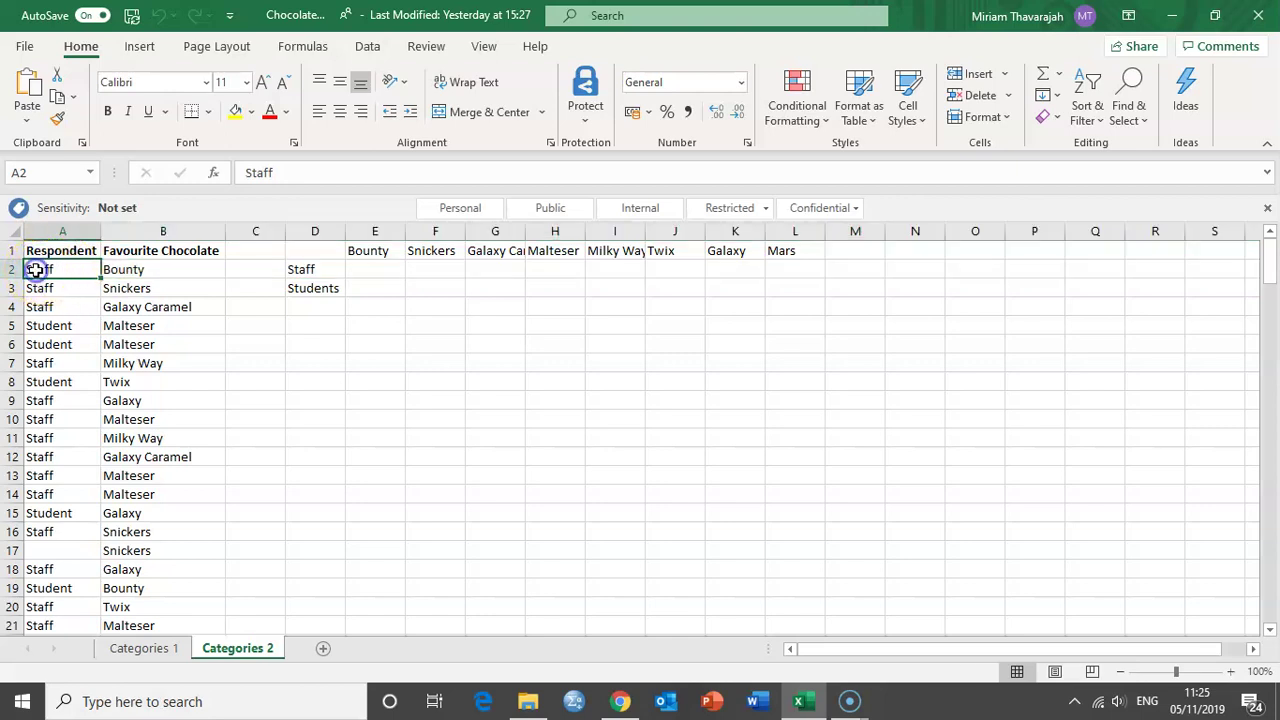
pyautogui.click(135, 271)
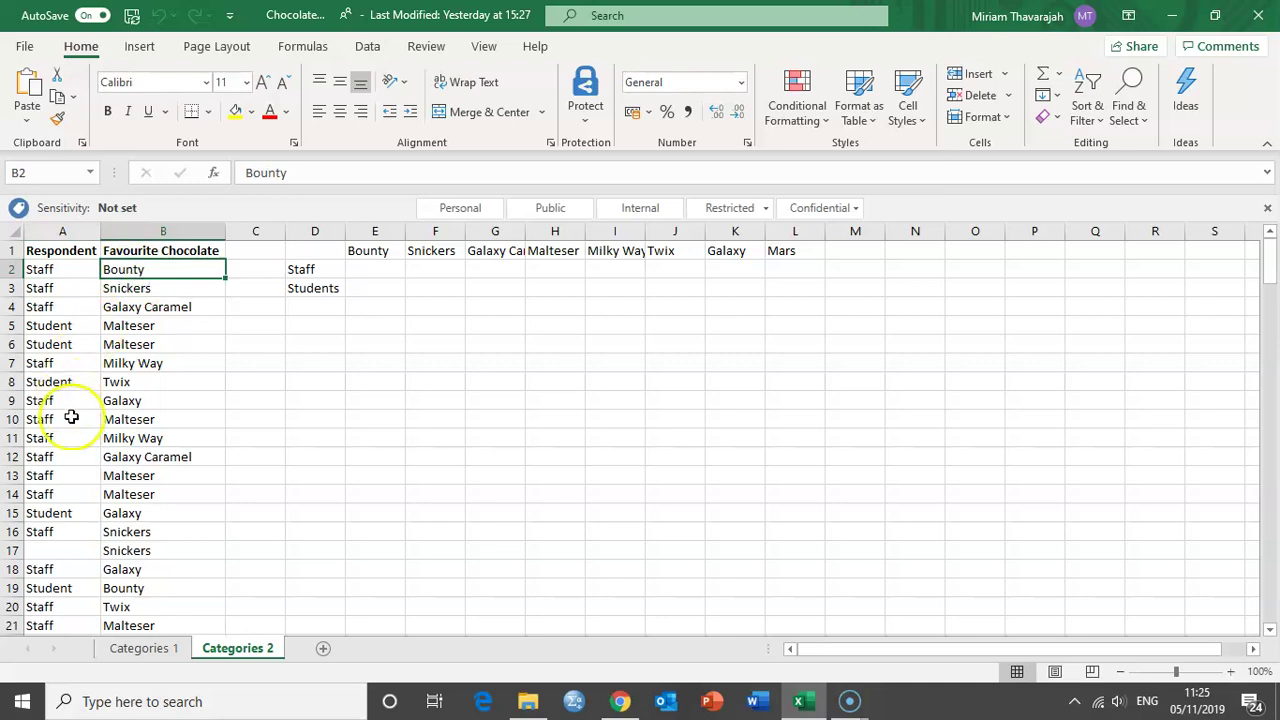
pyautogui.click(48, 514)
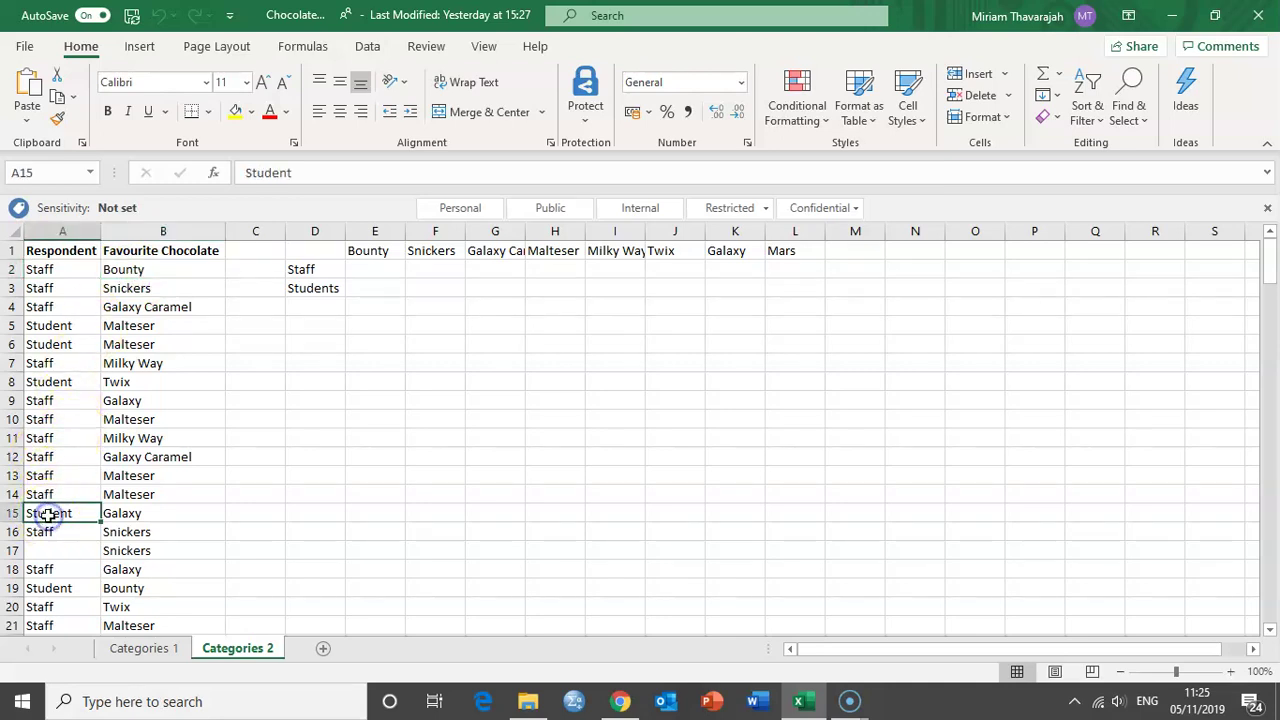
pyautogui.click(132, 516)
pyautogui.click(40, 516)
pyautogui.moveTo(40, 516); pyautogui.dragTo(150, 518)
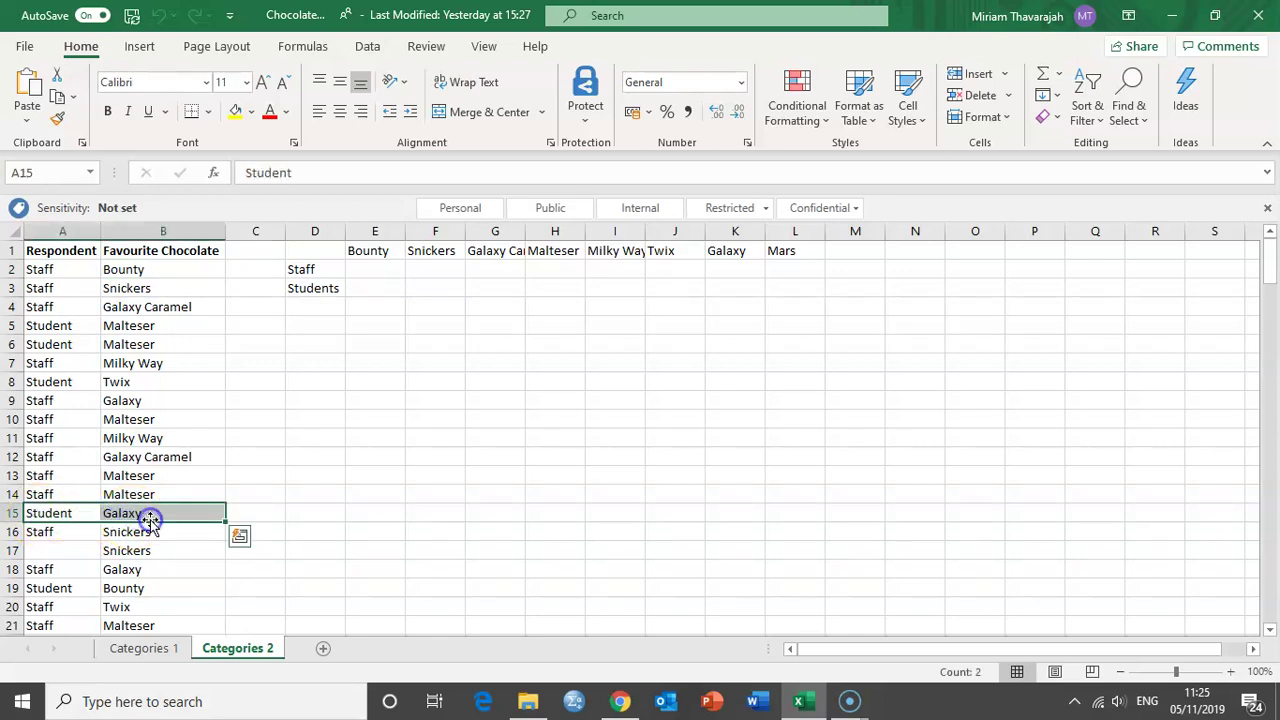
pyautogui.moveTo(62, 232); pyautogui.dragTo(142, 229)
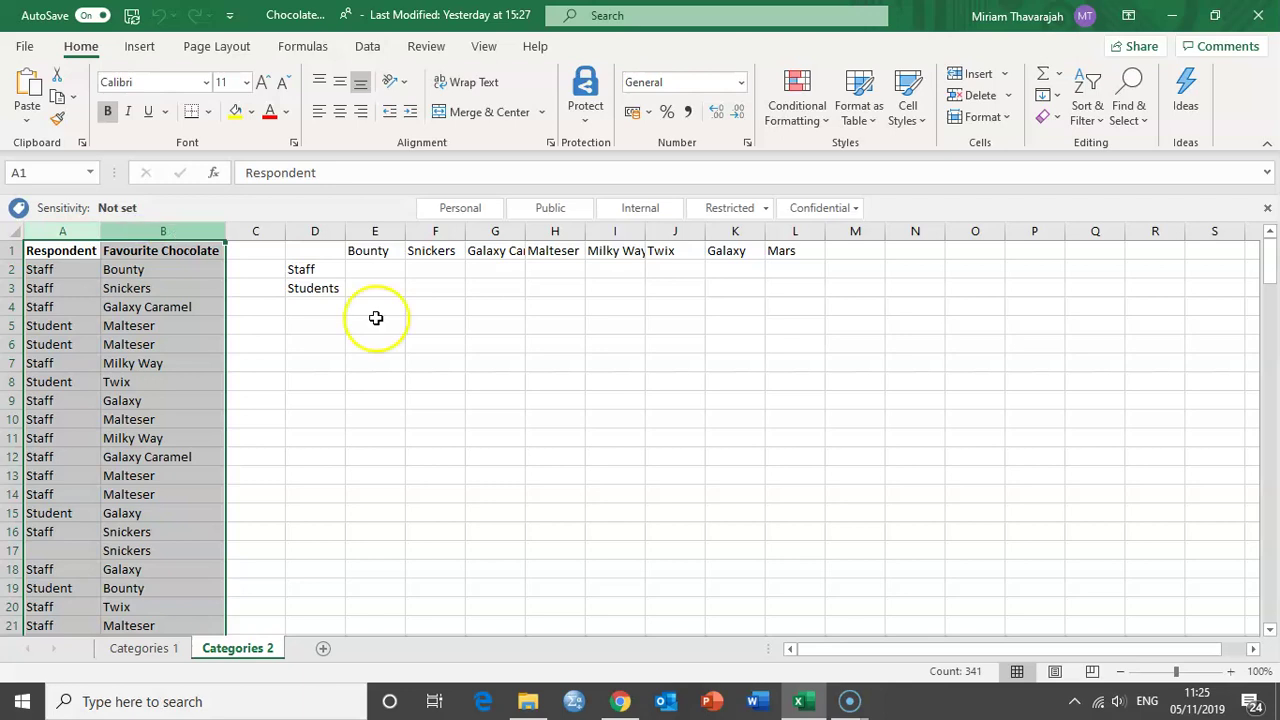
# Step: Examine the Staff and Students by chocolate summary layout in D1:L3 and compare it with the raw entries in columns A and B
pyautogui.click(460, 358)
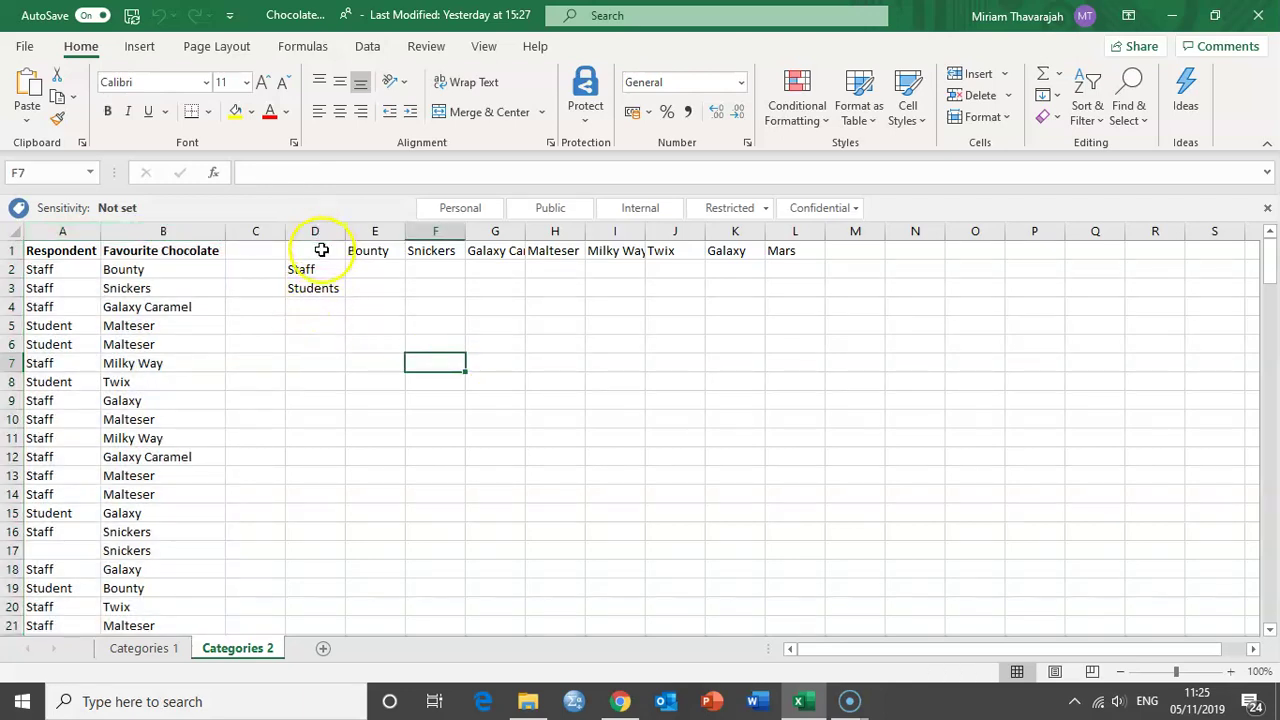
pyautogui.moveTo(316, 250); pyautogui.dragTo(774, 287)
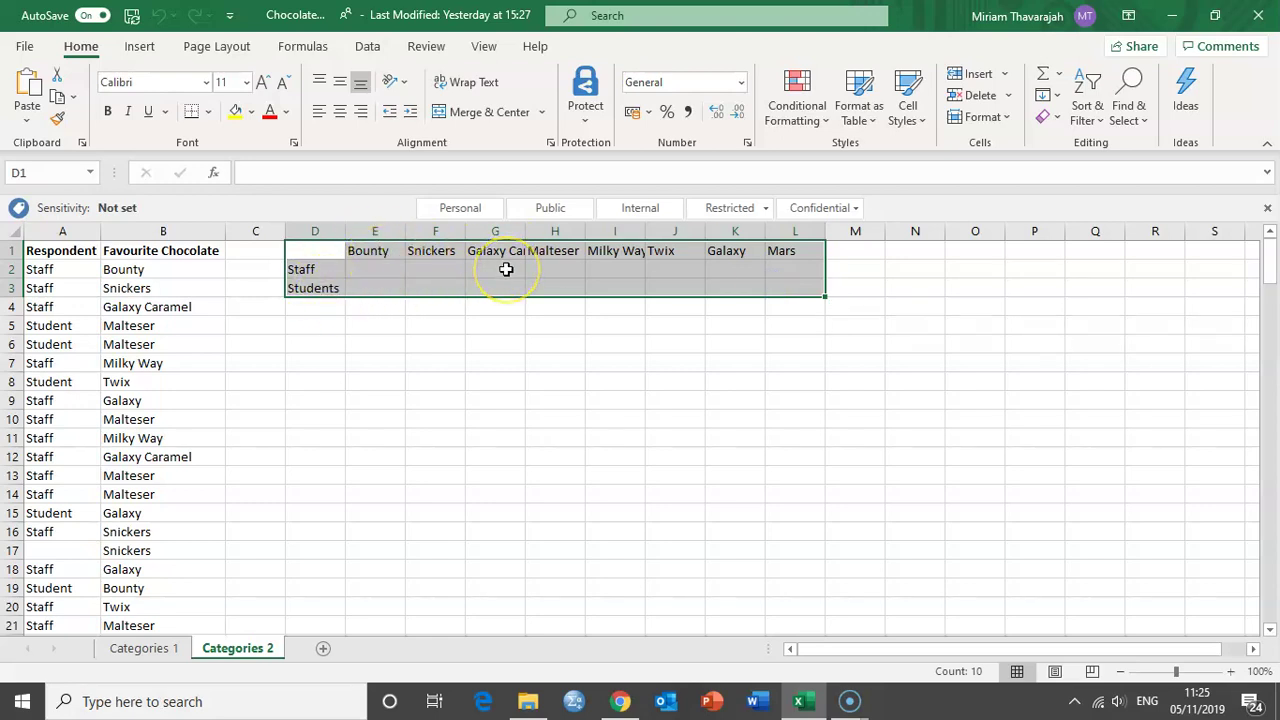
pyautogui.click(448, 401)
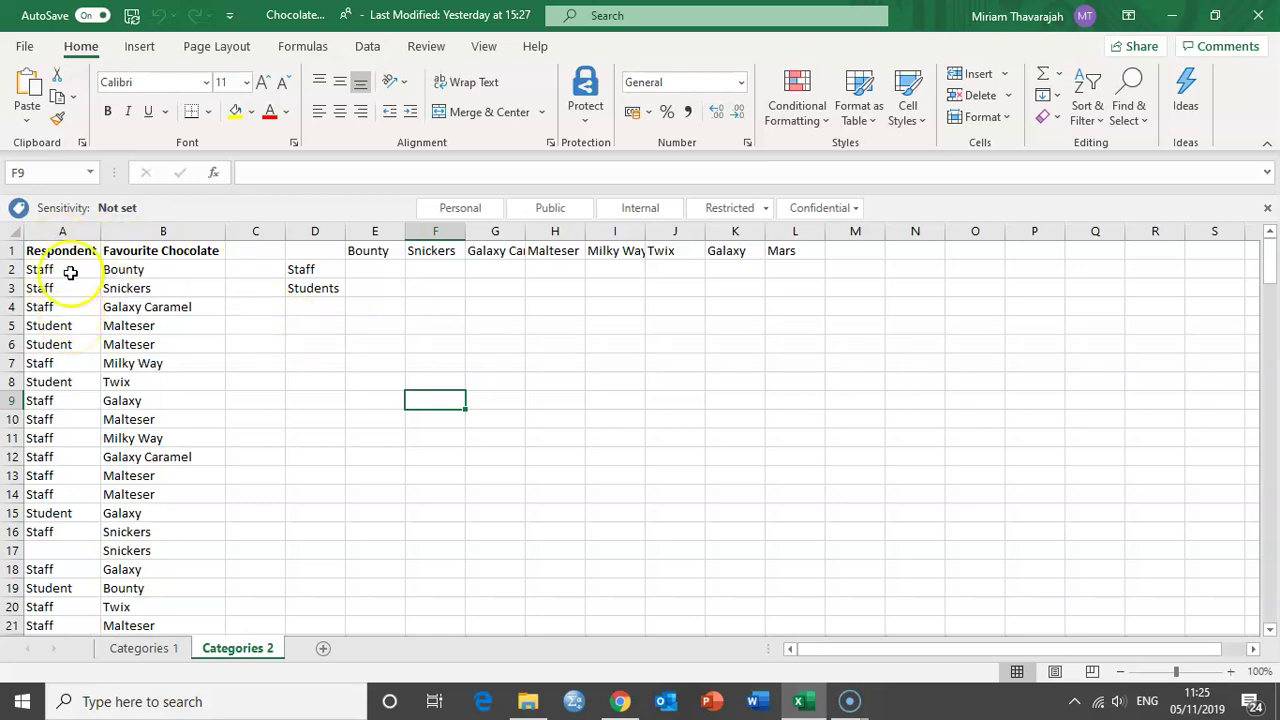
pyautogui.click(63, 230)
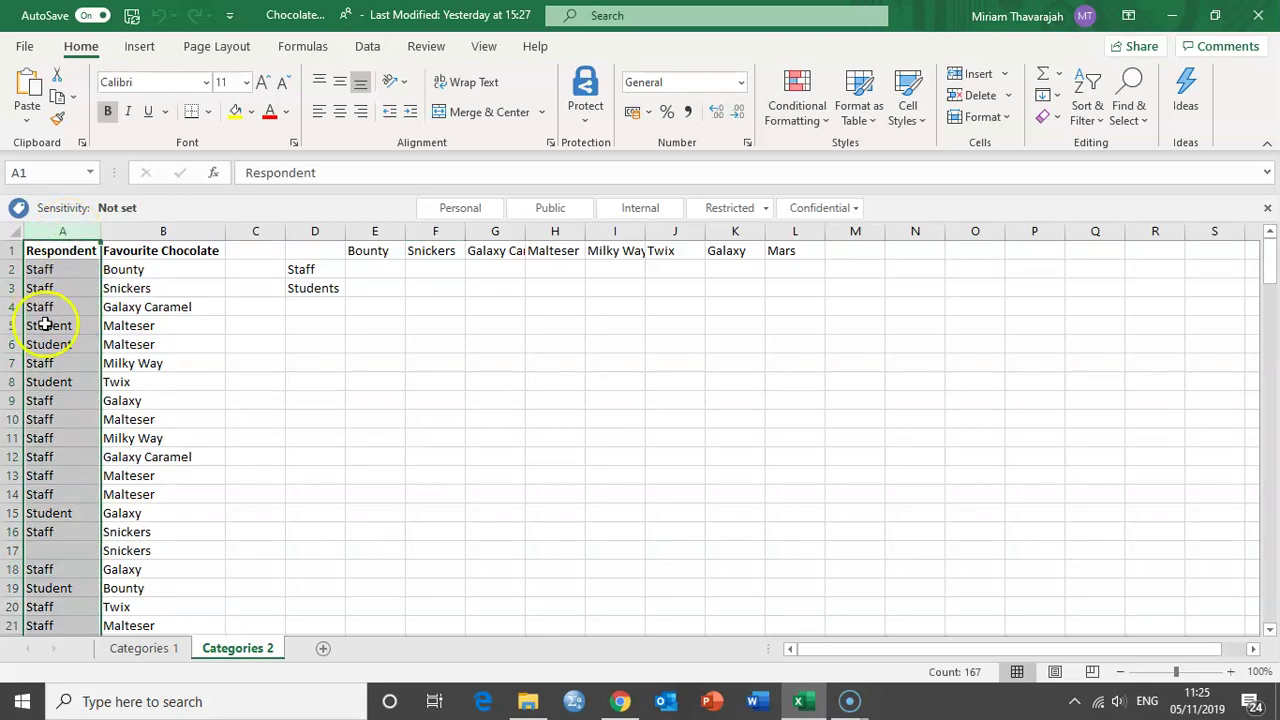
pyautogui.click(172, 231)
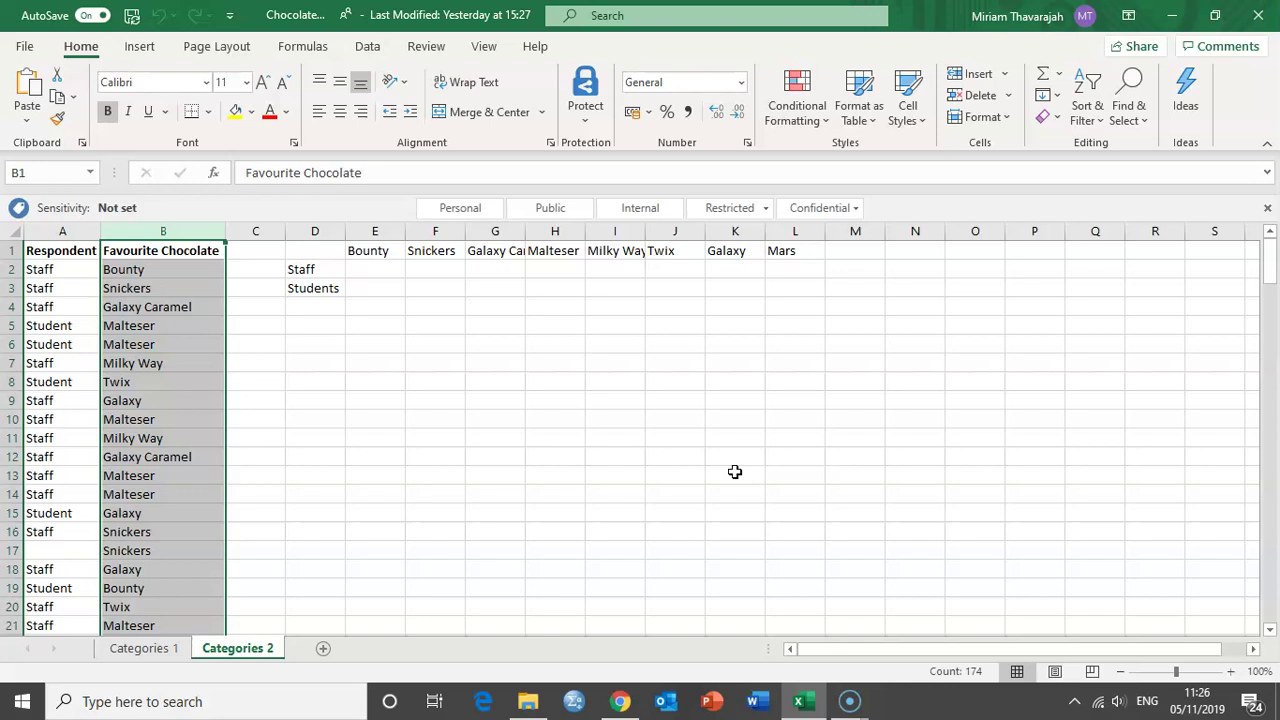
pyautogui.click(145, 250)
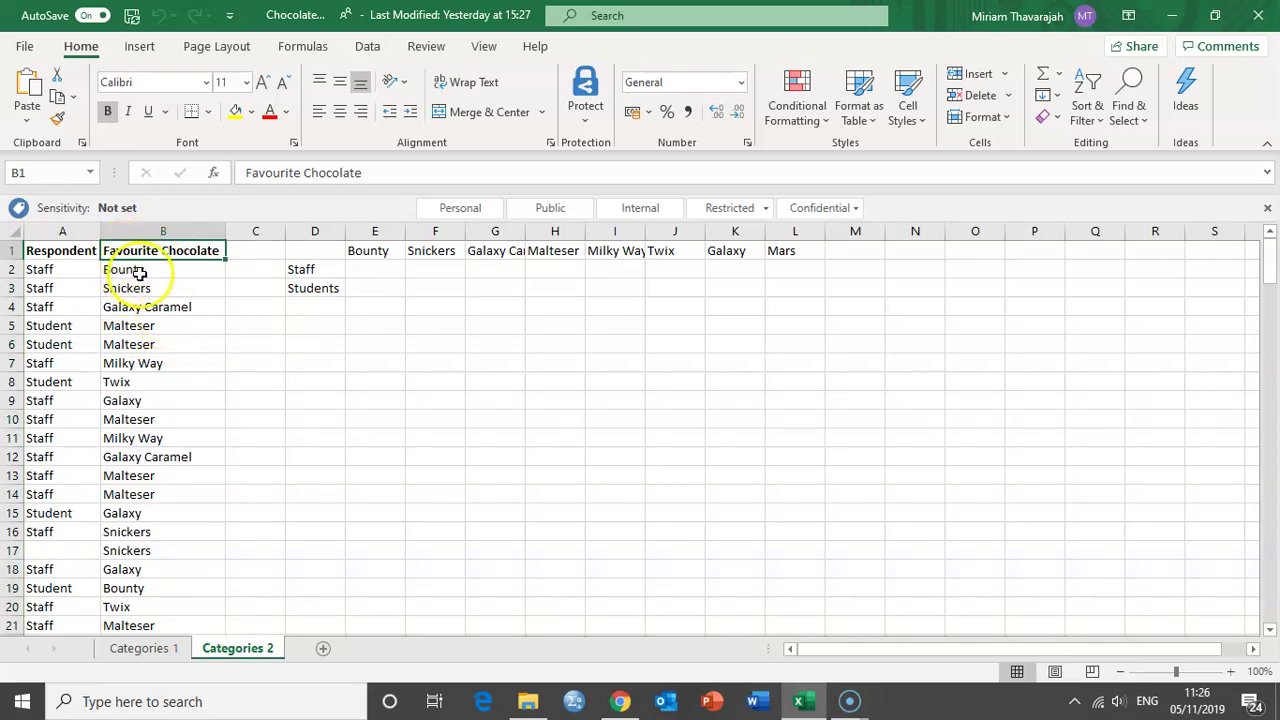
pyautogui.click(134, 270)
pyautogui.moveTo(134, 270); pyautogui.dragTo(140, 357)
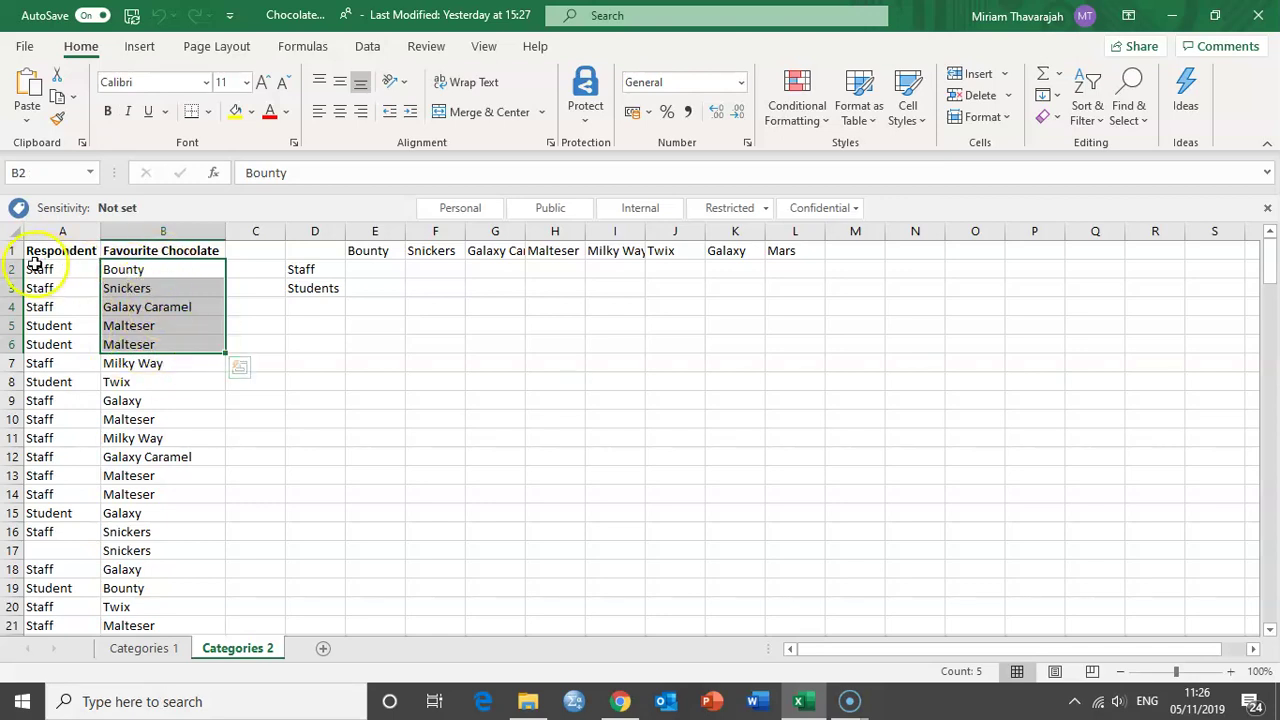
pyautogui.moveTo(40, 268); pyautogui.dragTo(40, 356)
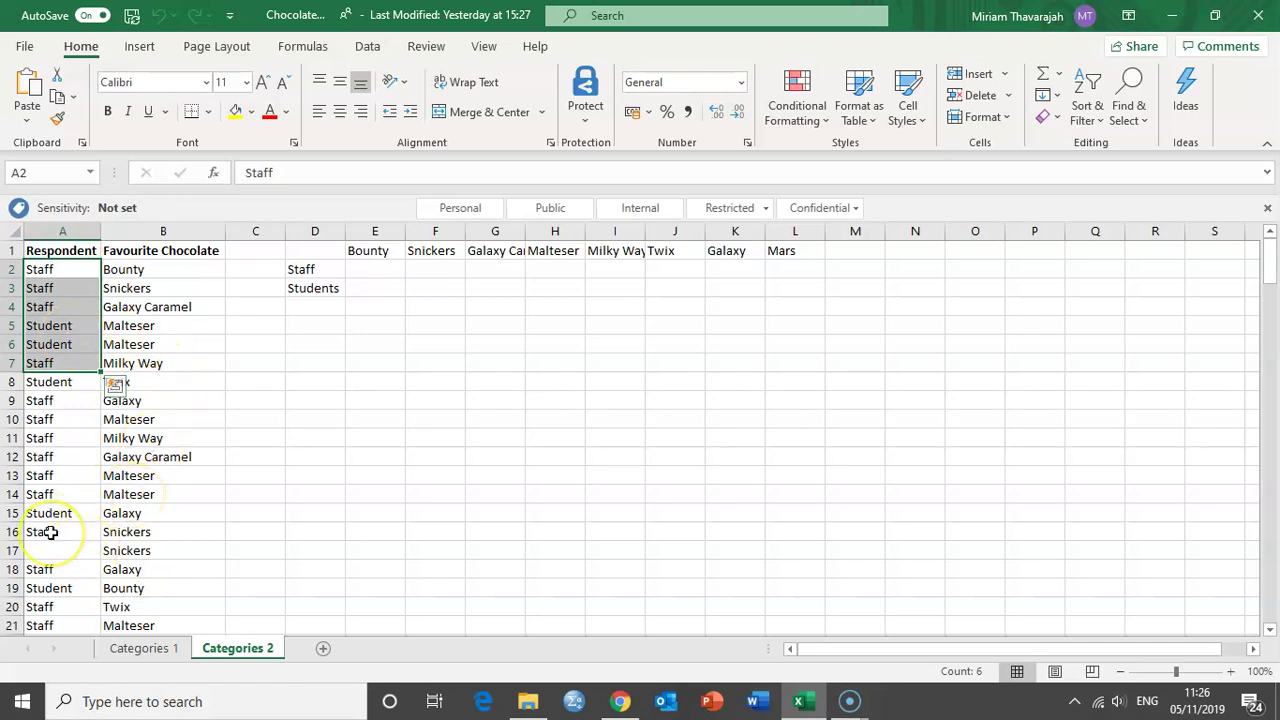
# Step: Inspect rows 16, 17, 27 and 44 for missing entries in the Respondent column
pyautogui.moveTo(49, 532); pyautogui.dragTo(114, 531)
pyautogui.scroll(-2, 80, 459)
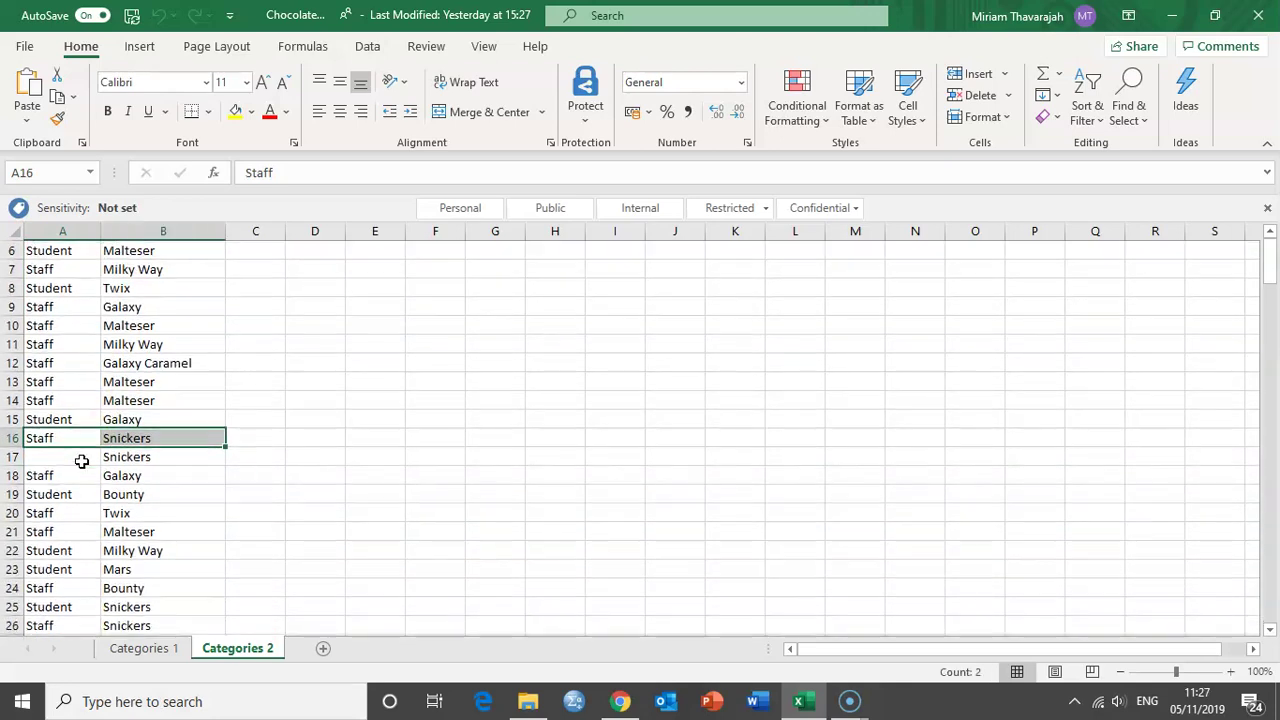
pyautogui.click(63, 457)
pyautogui.moveTo(102, 456); pyautogui.dragTo(123, 457)
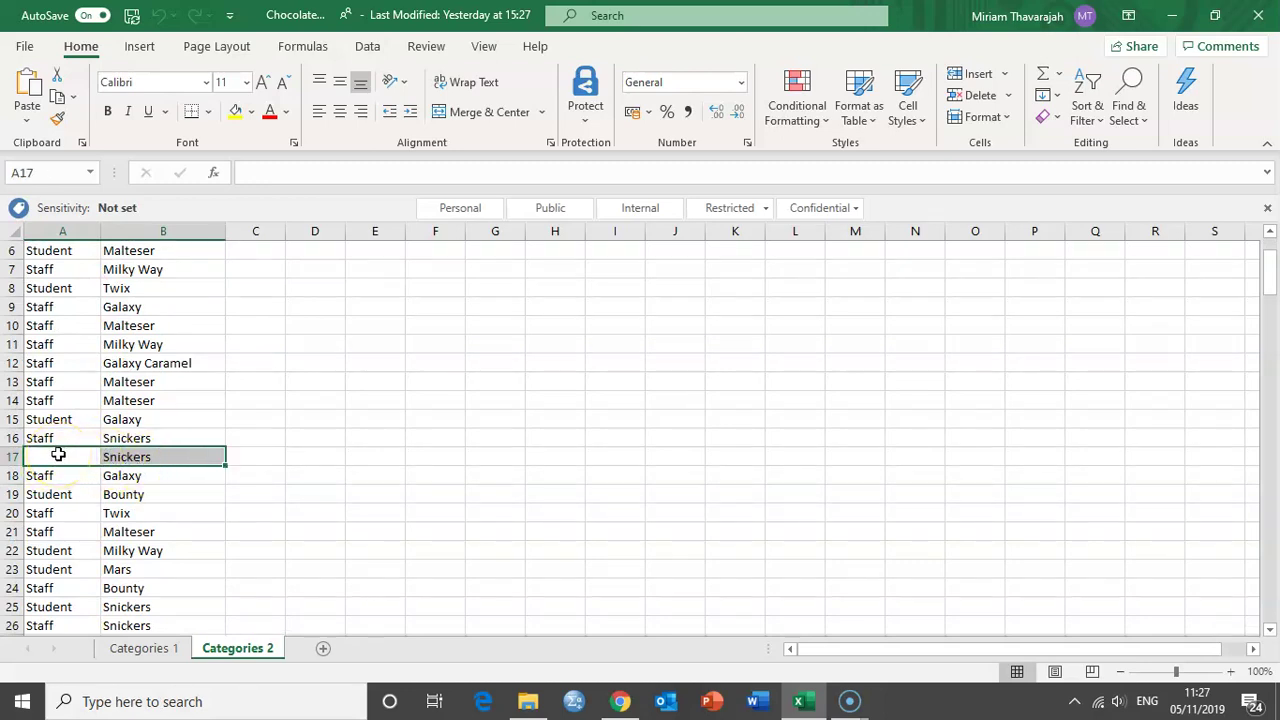
pyautogui.scroll(-4, 127, 470)
pyautogui.click(57, 400)
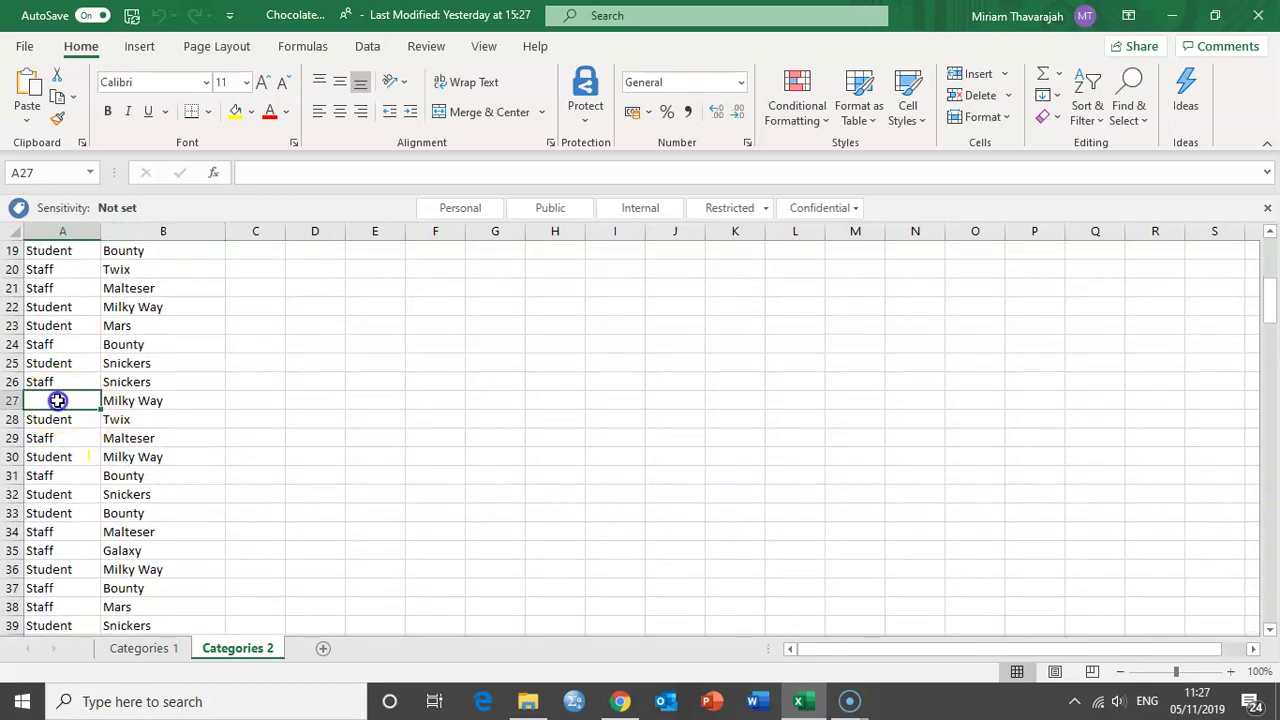
pyautogui.scroll(-4, 150, 500)
pyautogui.scroll(-1, 143, 502)
pyautogui.click(57, 420)
pyautogui.scroll(-2, 137, 523)
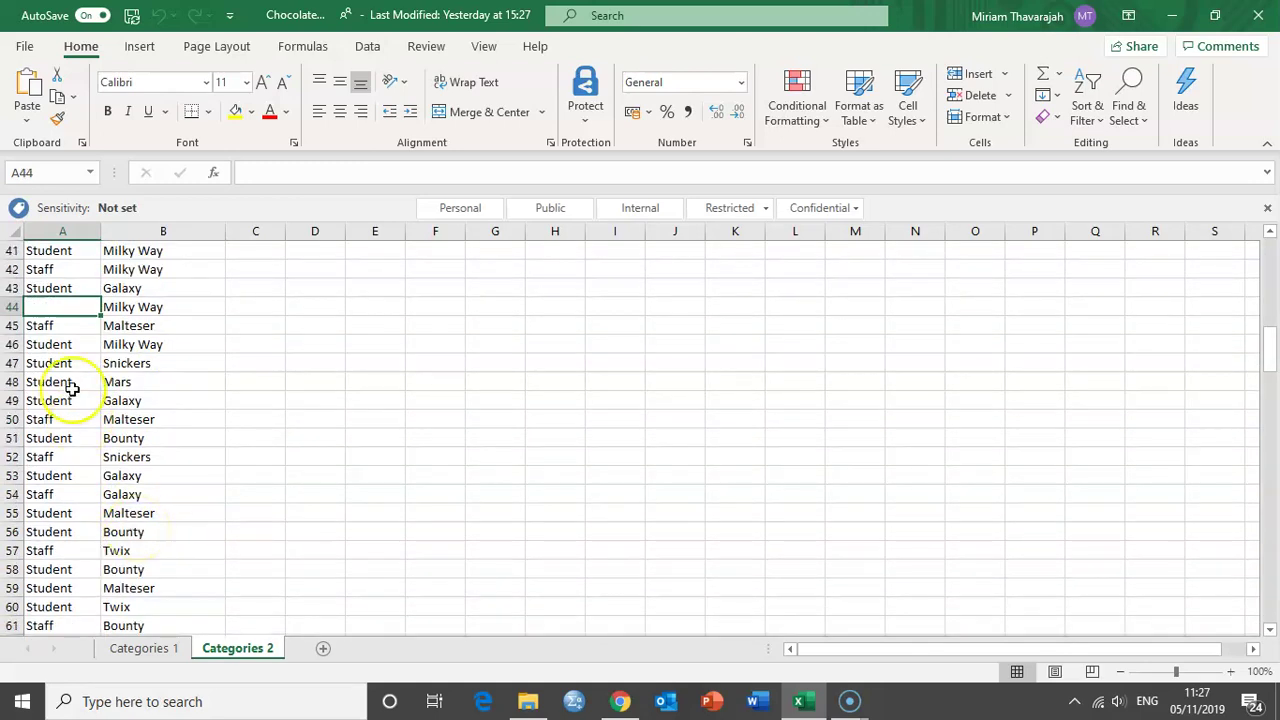
# Step: Check rows 74, 104 and 126 for missing respondent types, and review row 44 again
pyautogui.scroll(-5, 105, 478)
pyautogui.scroll(-3, 104, 480)
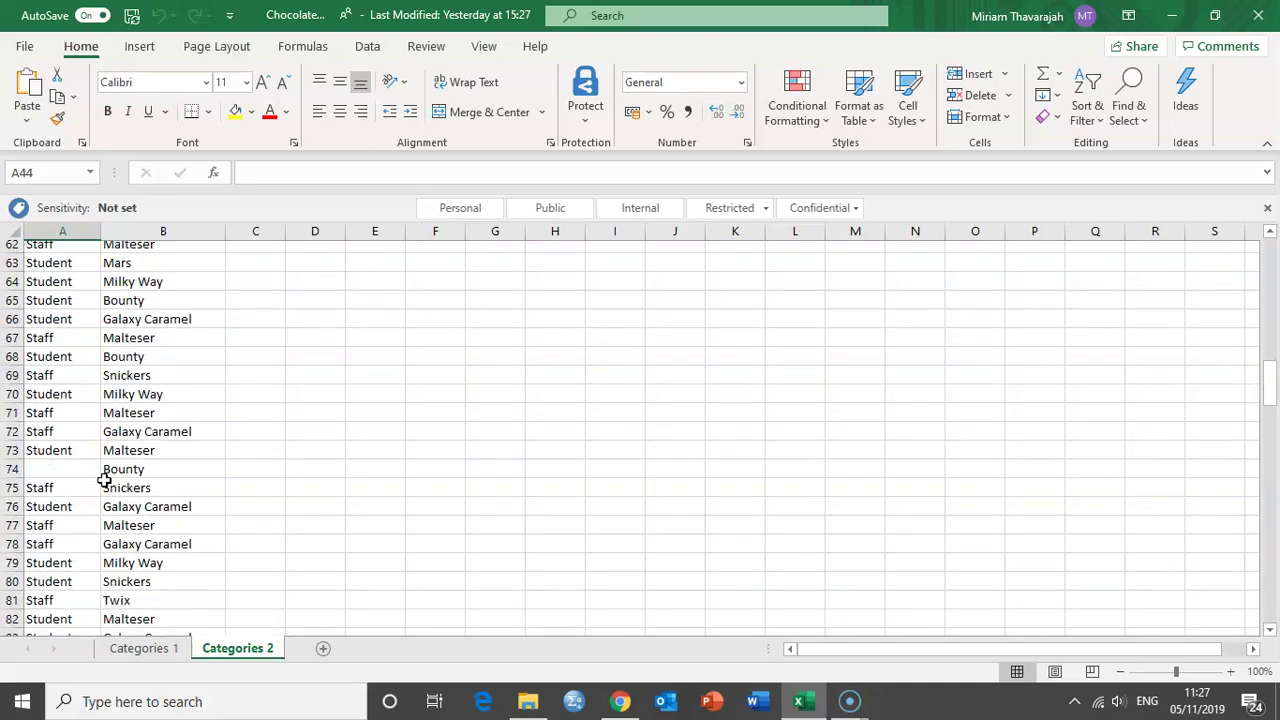
pyautogui.moveTo(62, 413); pyautogui.dragTo(177, 431)
pyautogui.click(113, 418)
pyautogui.moveTo(96, 414); pyautogui.dragTo(150, 429)
pyautogui.click(137, 421)
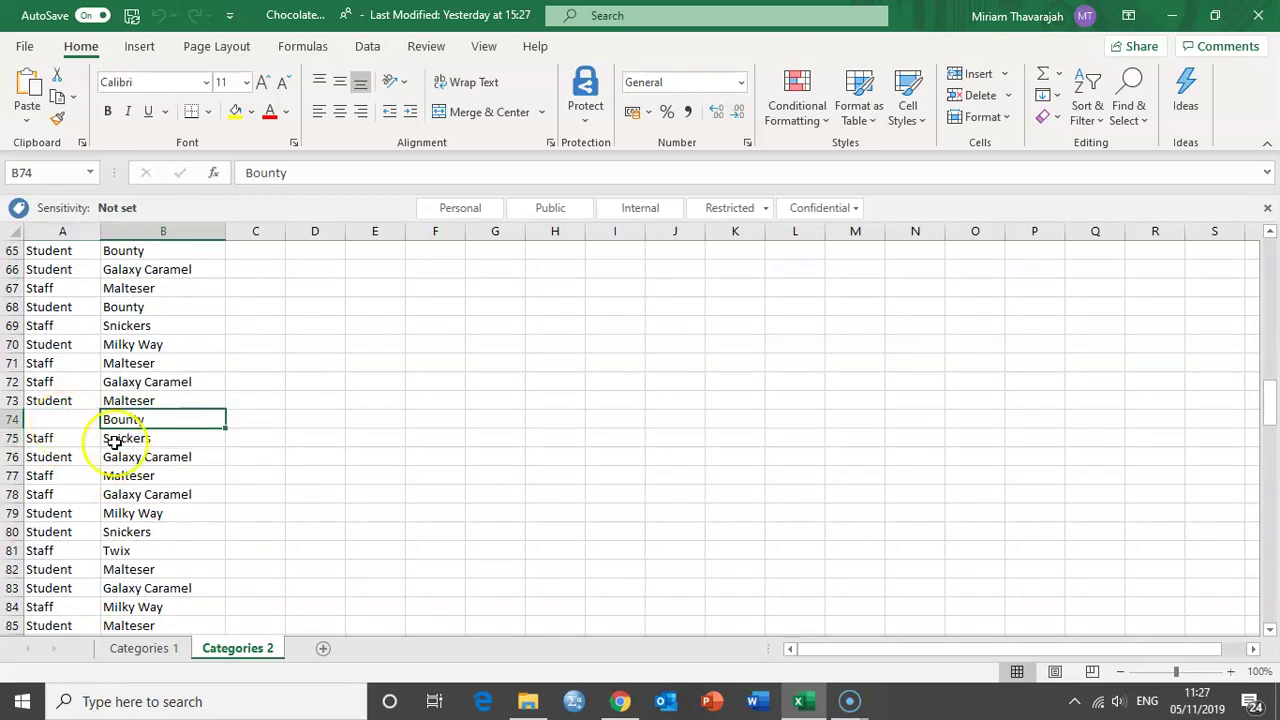
pyautogui.scroll(-6, 115, 441)
pyautogui.scroll(-4, 115, 443)
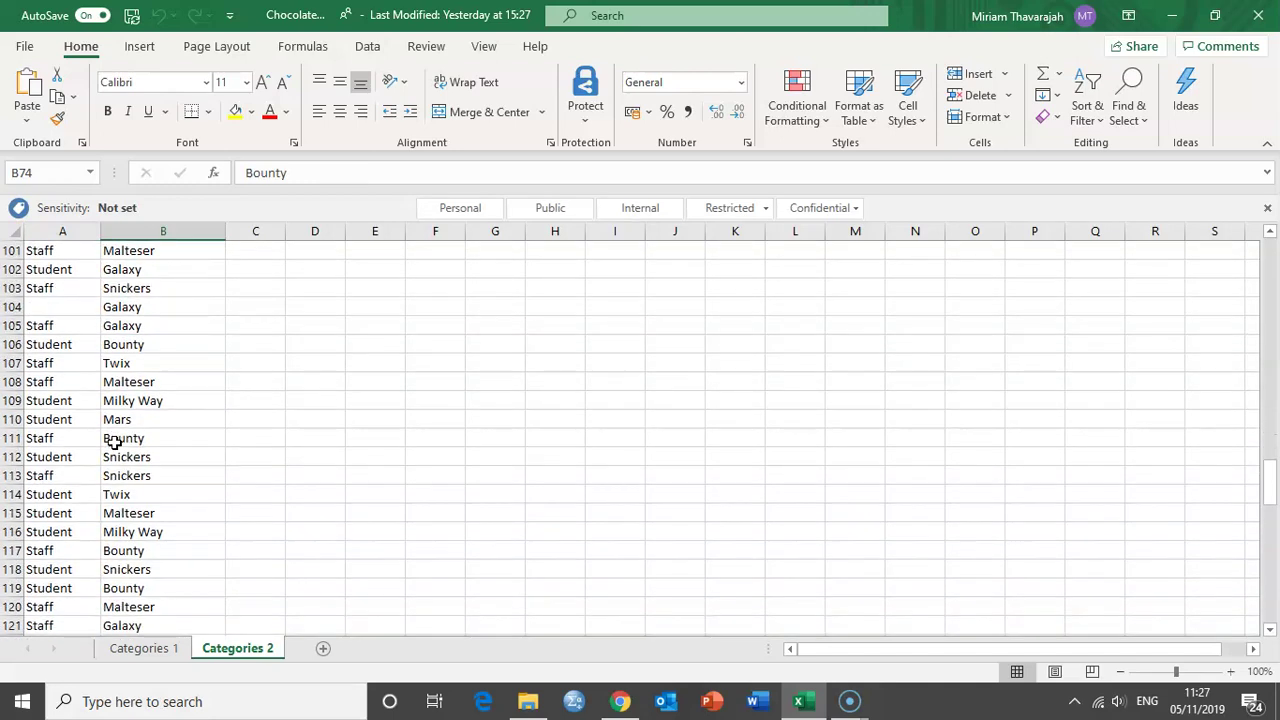
pyautogui.click(109, 307)
pyautogui.moveTo(109, 307); pyautogui.dragTo(63, 314)
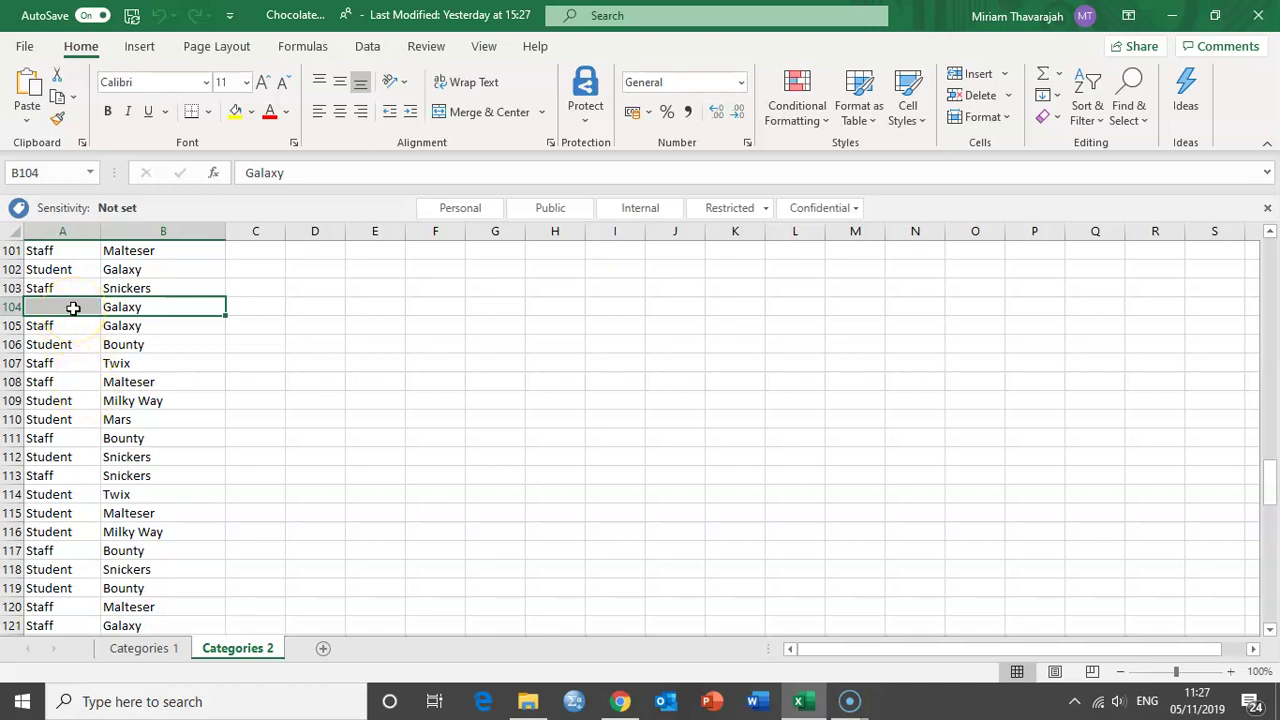
pyautogui.scroll(-5, 120, 523)
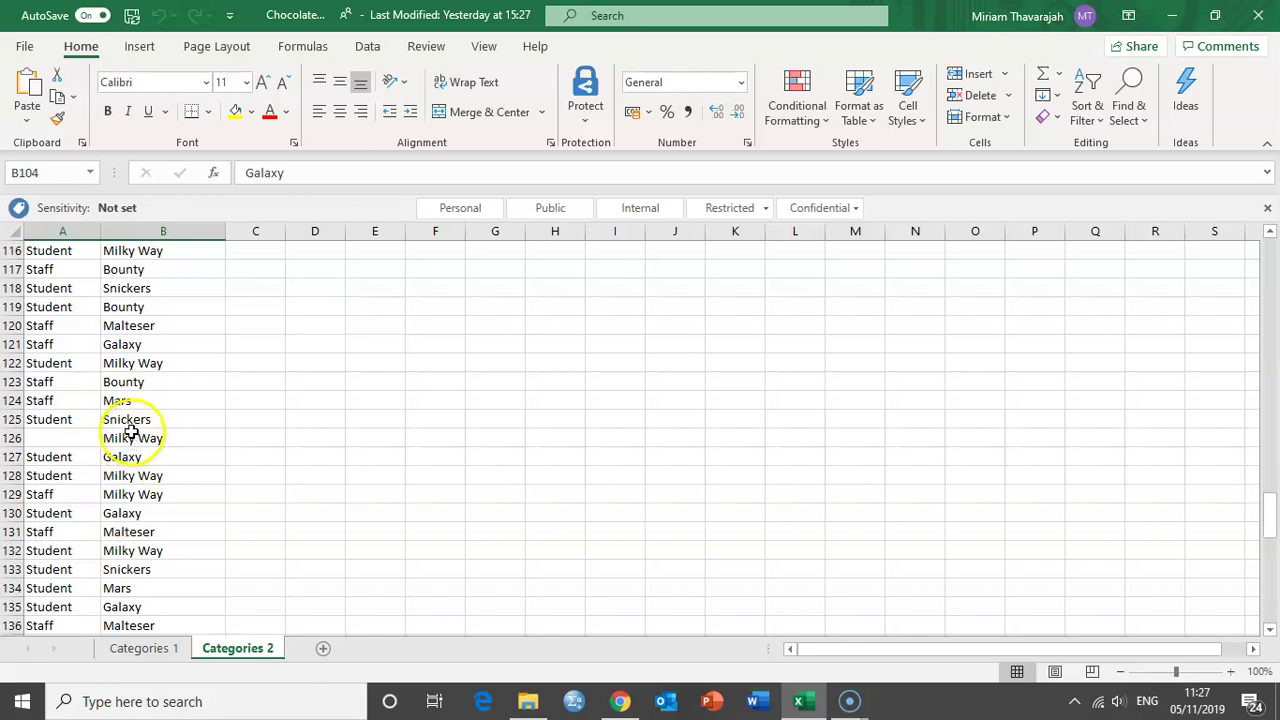
pyautogui.moveTo(128, 437); pyautogui.dragTo(57, 430)
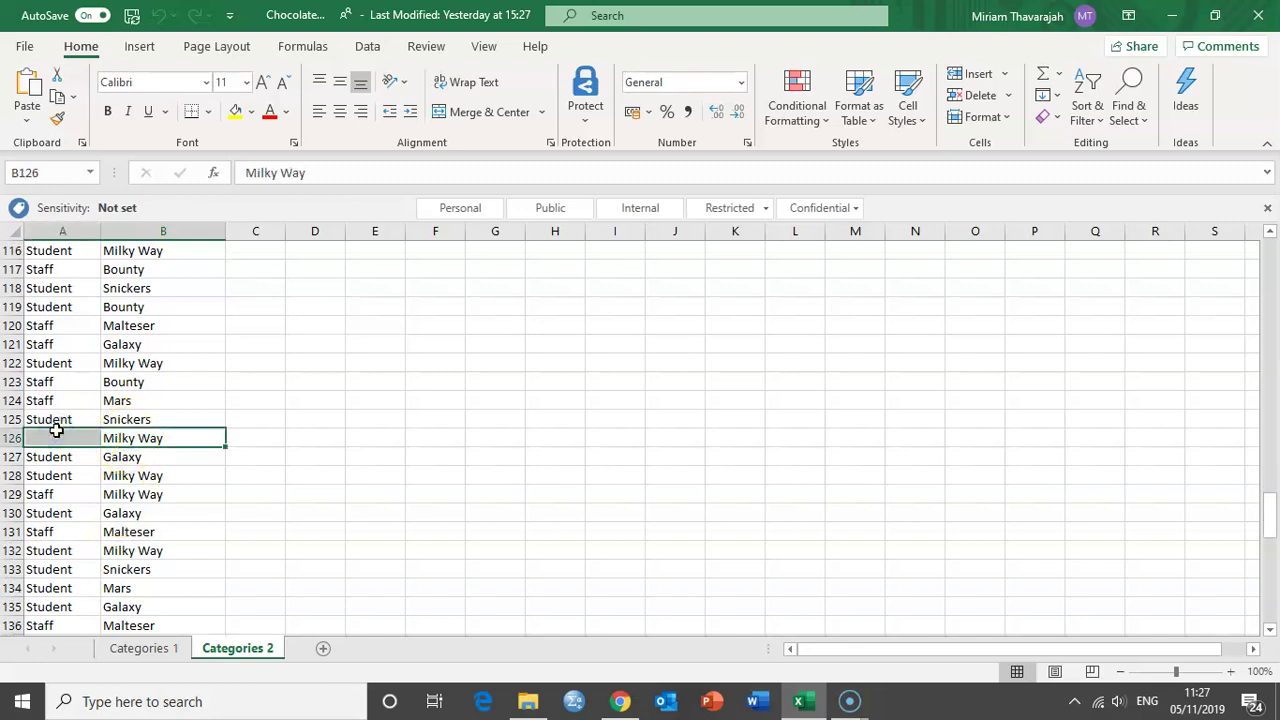
pyautogui.scroll(20, 89, 344)
pyautogui.scroll(5, 89, 346)
pyautogui.moveTo(60, 363); pyautogui.dragTo(131, 363)
pyautogui.scroll(-8, 111, 537)
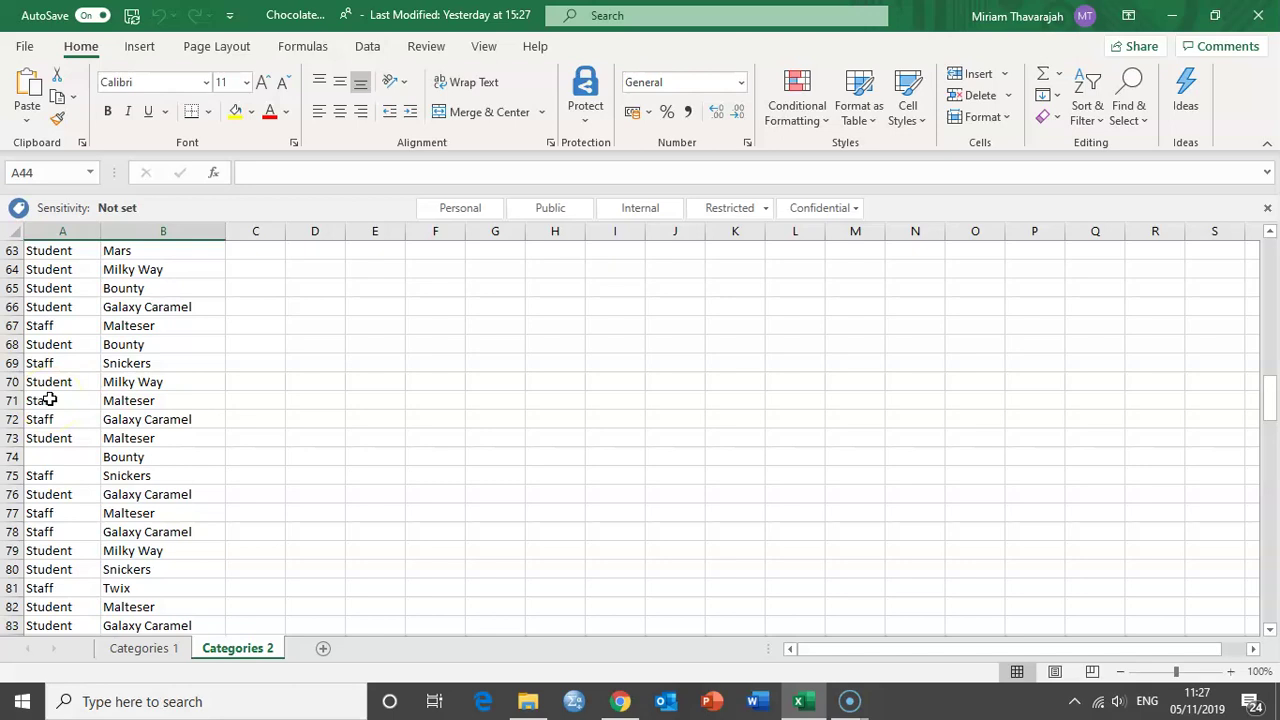
pyautogui.scroll(20, 49, 400)
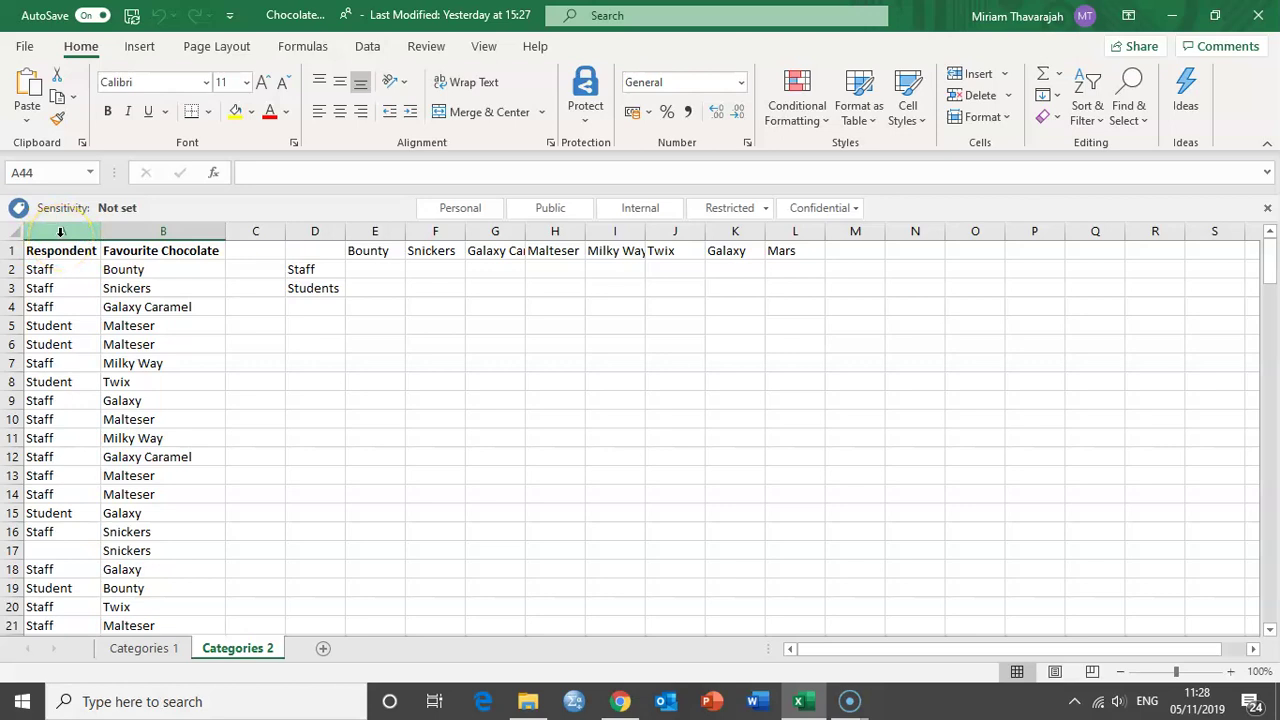
# Step: Start a custom sort of columns A and B with Respondent as the first sort level
pyautogui.click(60, 232)
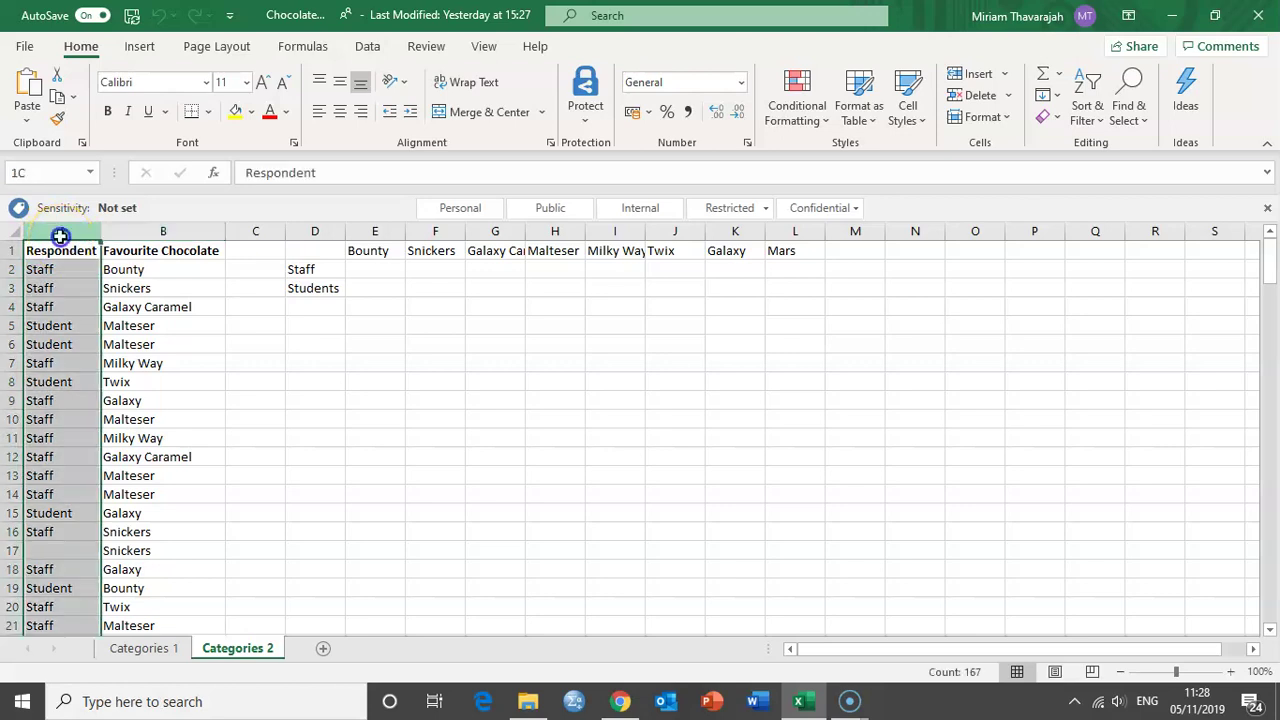
pyautogui.moveTo(107, 234); pyautogui.dragTo(150, 238)
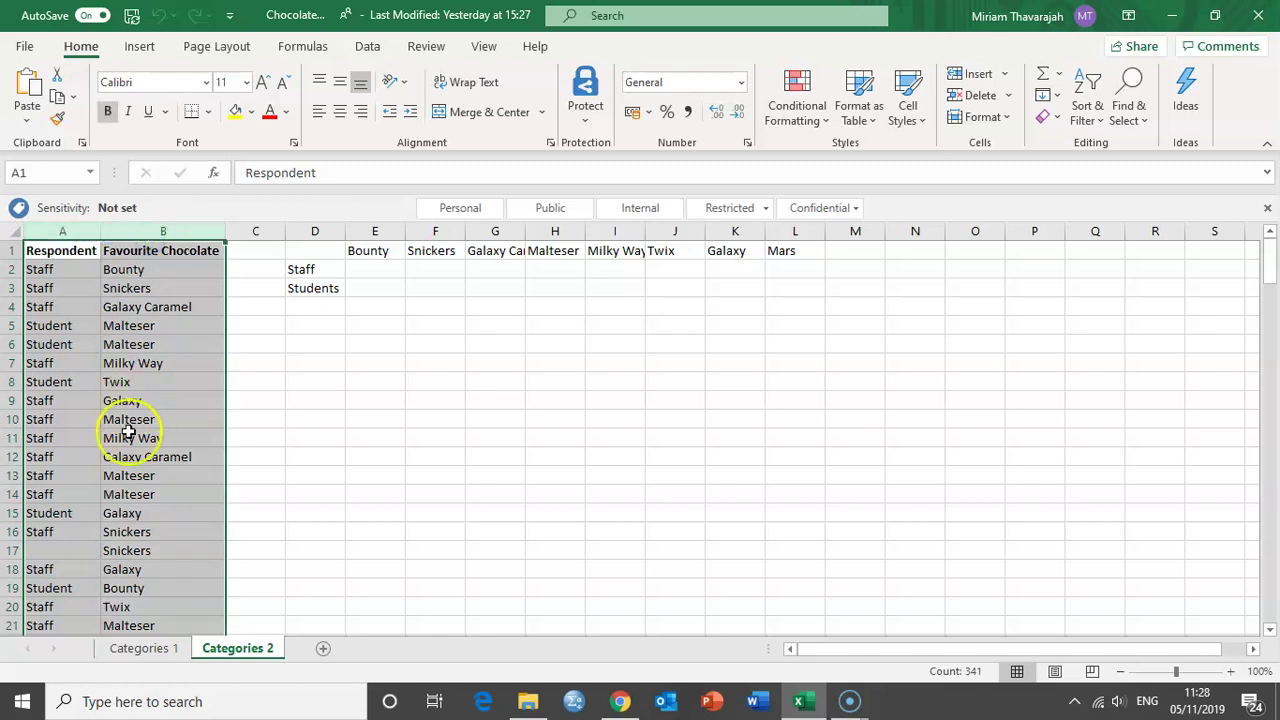
pyautogui.scroll(-19, 128, 430)
pyautogui.scroll(-20, 128, 431)
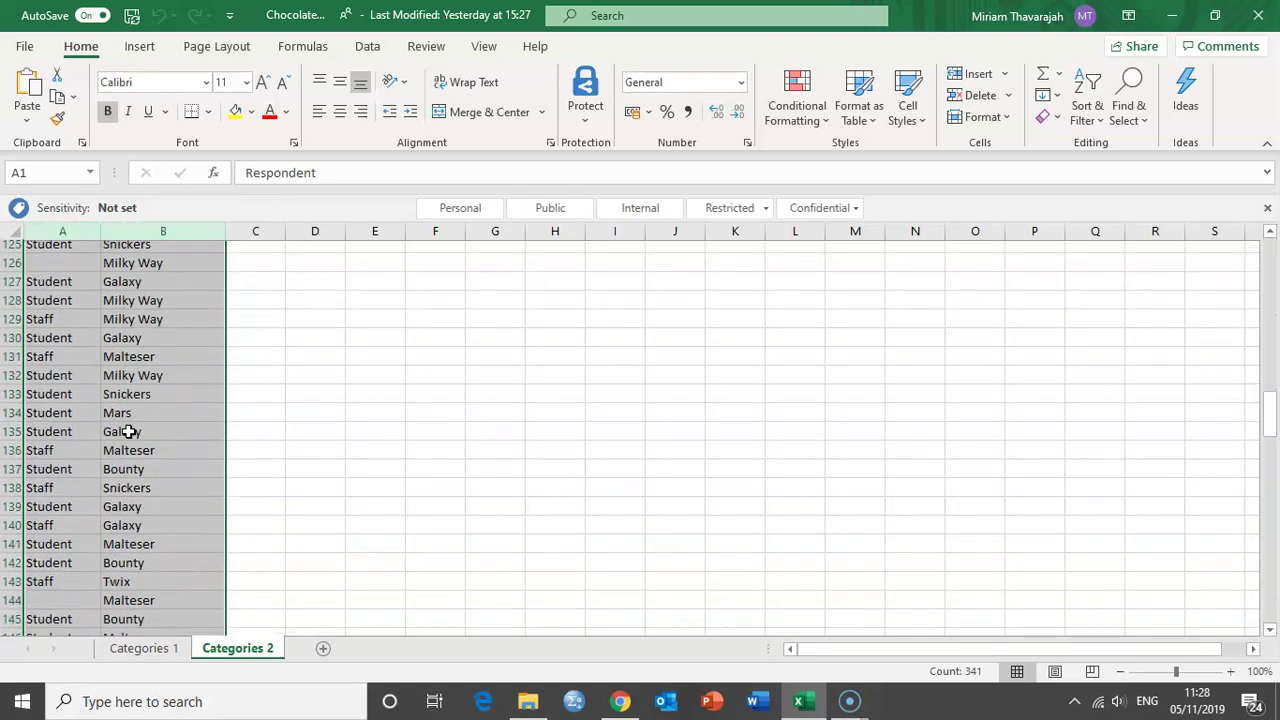
pyautogui.scroll(20, 128, 431)
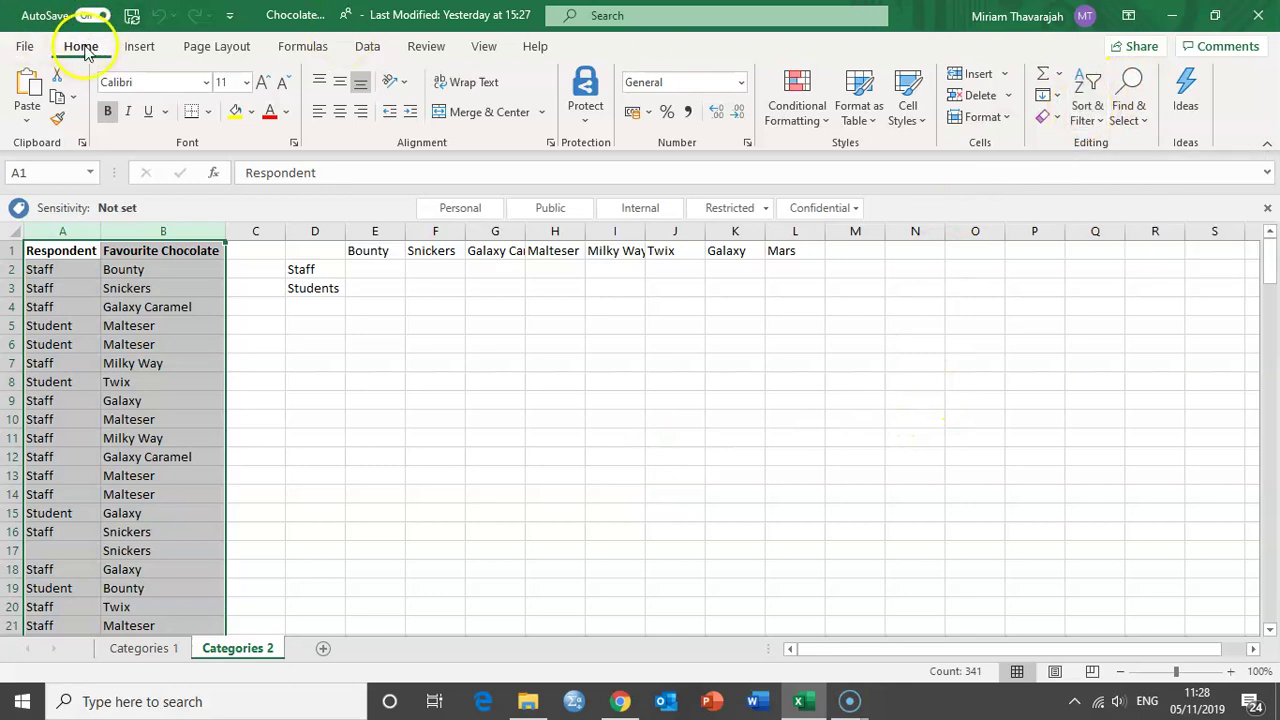
pyautogui.click(1085, 120)
pyautogui.click(1108, 200)
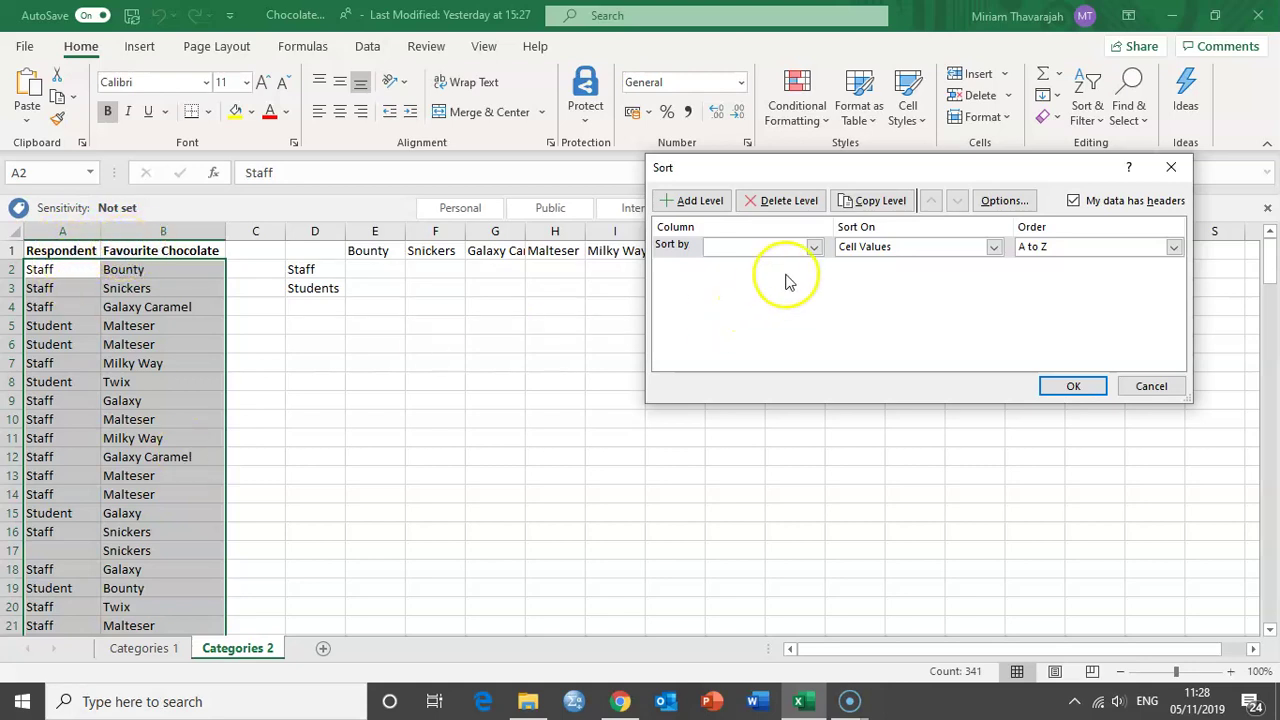
pyautogui.click(815, 248)
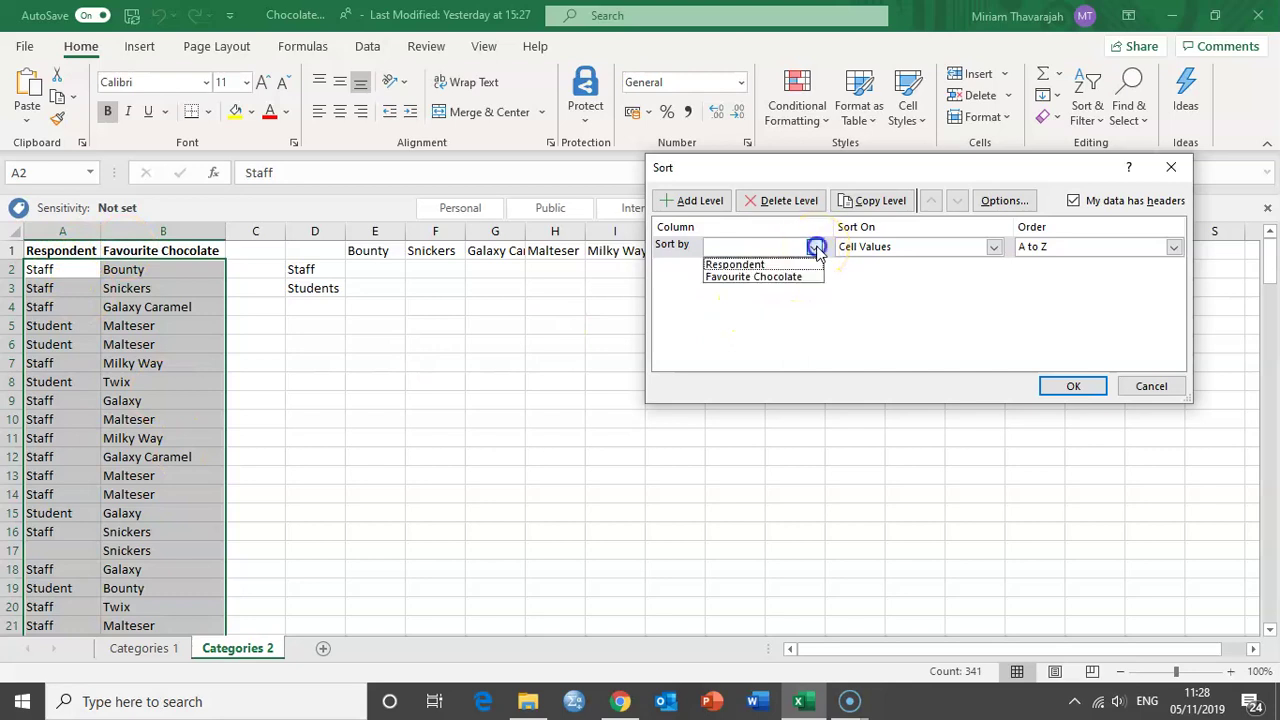
pyautogui.click(757, 266)
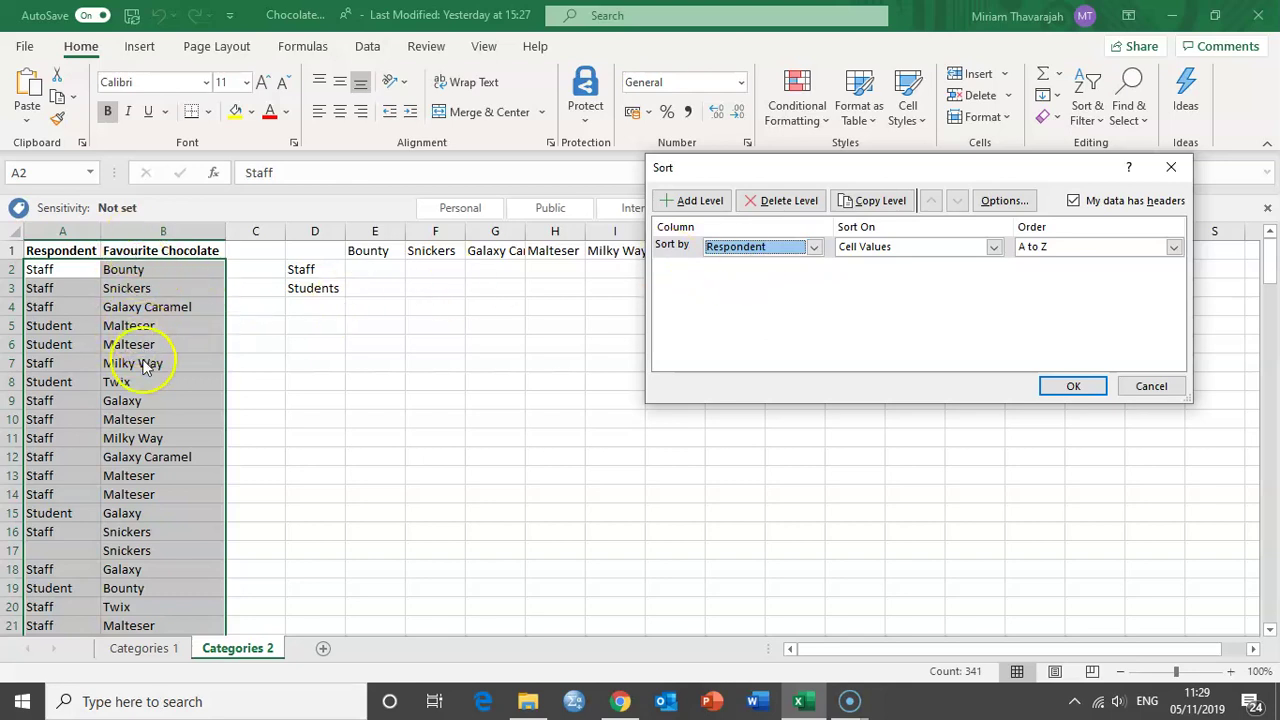
# Step: Add Favourite Chocolate as a second sort level with A to Z order and apply the sort
pyautogui.click(691, 204)
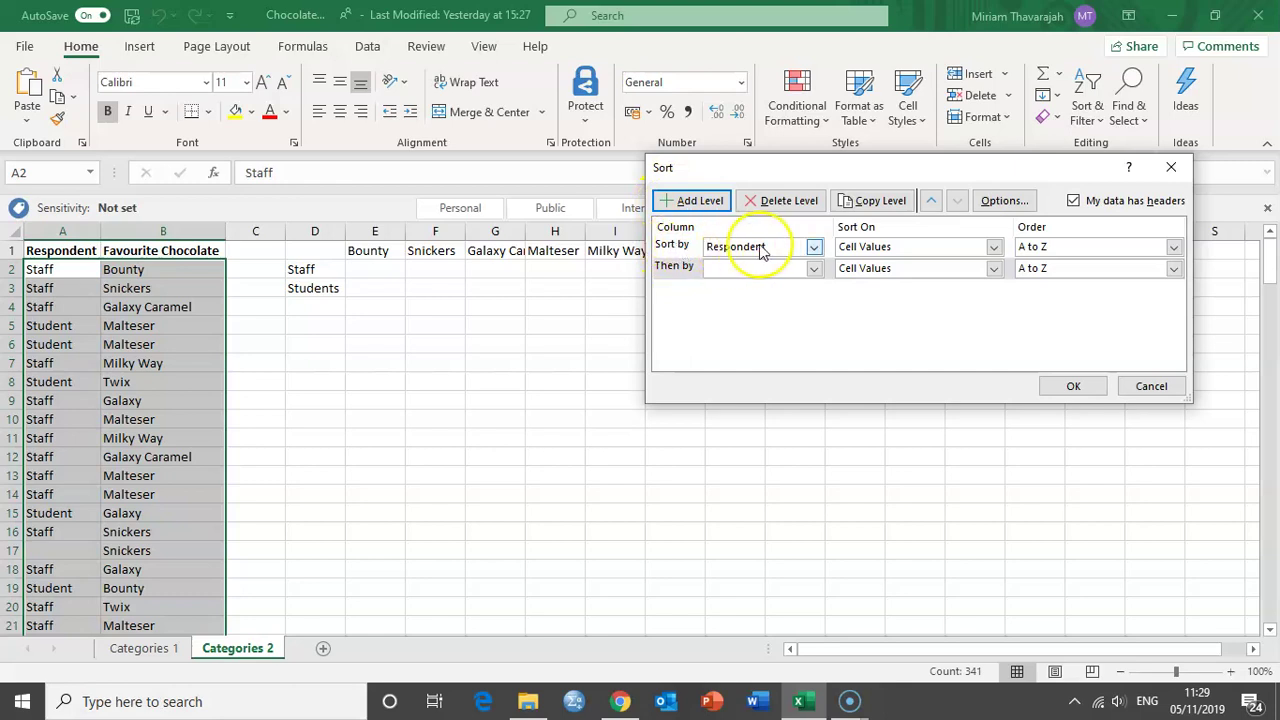
pyautogui.click(812, 269)
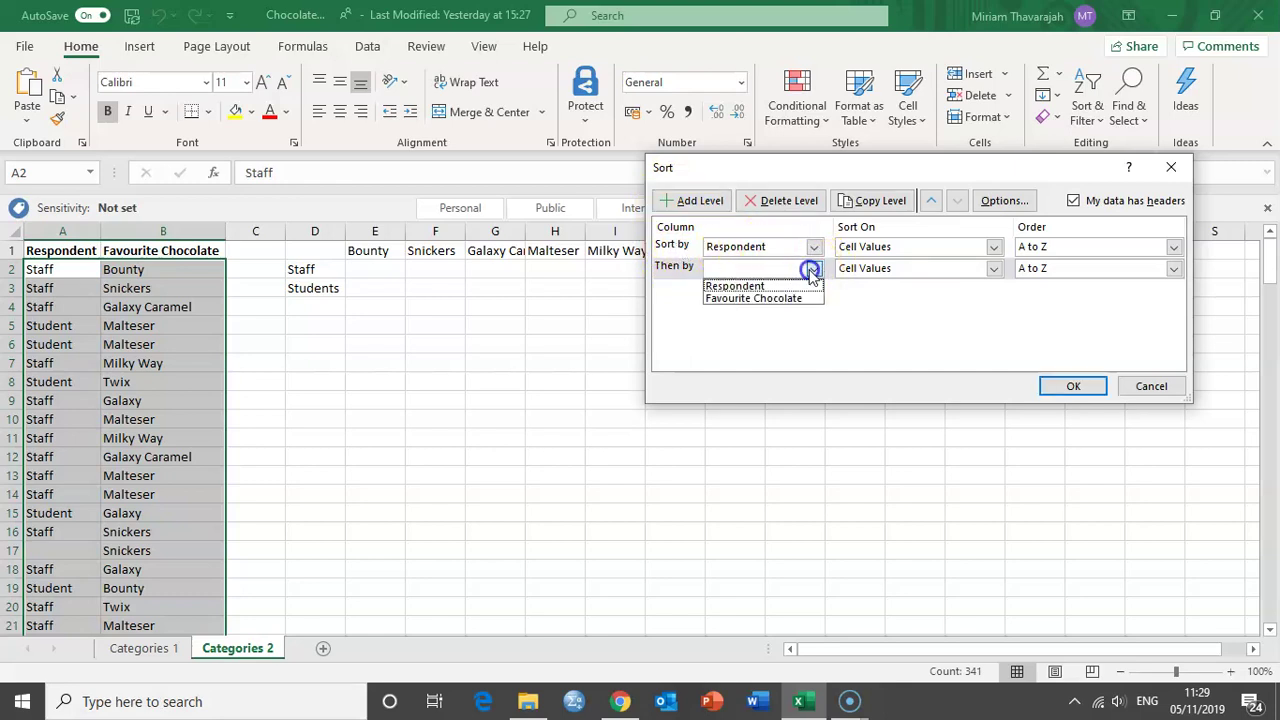
pyautogui.click(768, 299)
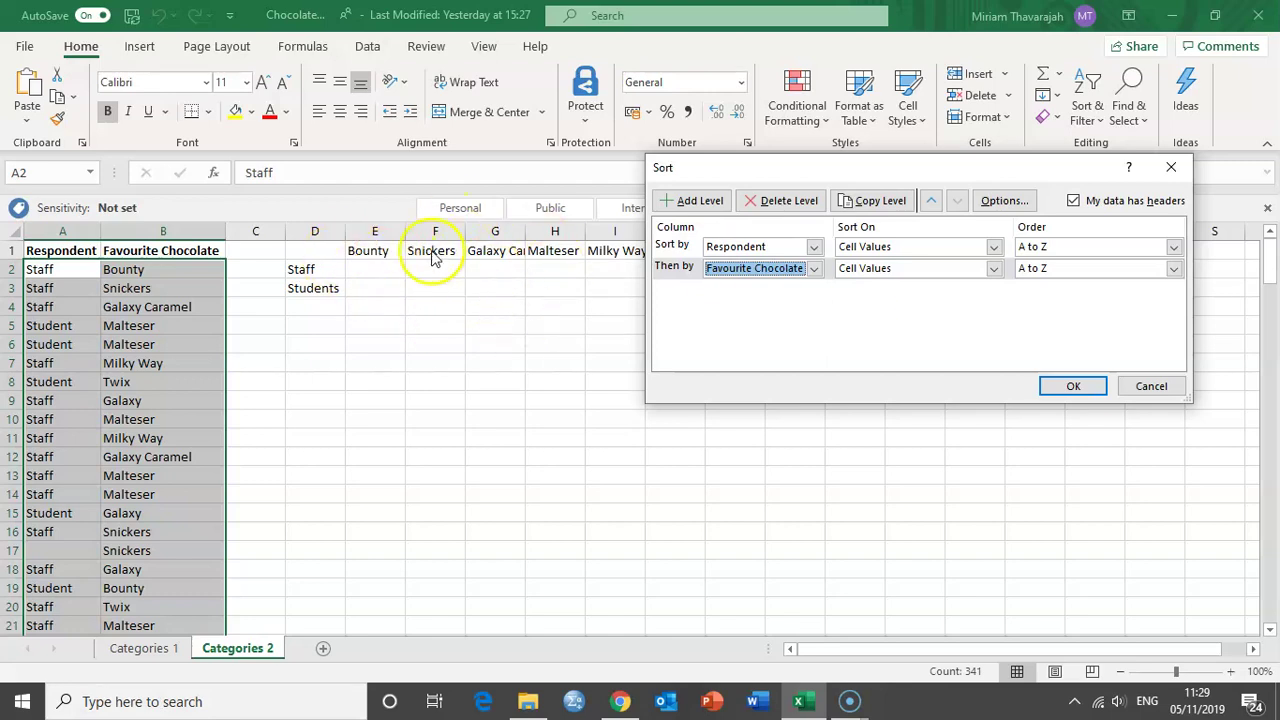
pyautogui.click(1086, 388)
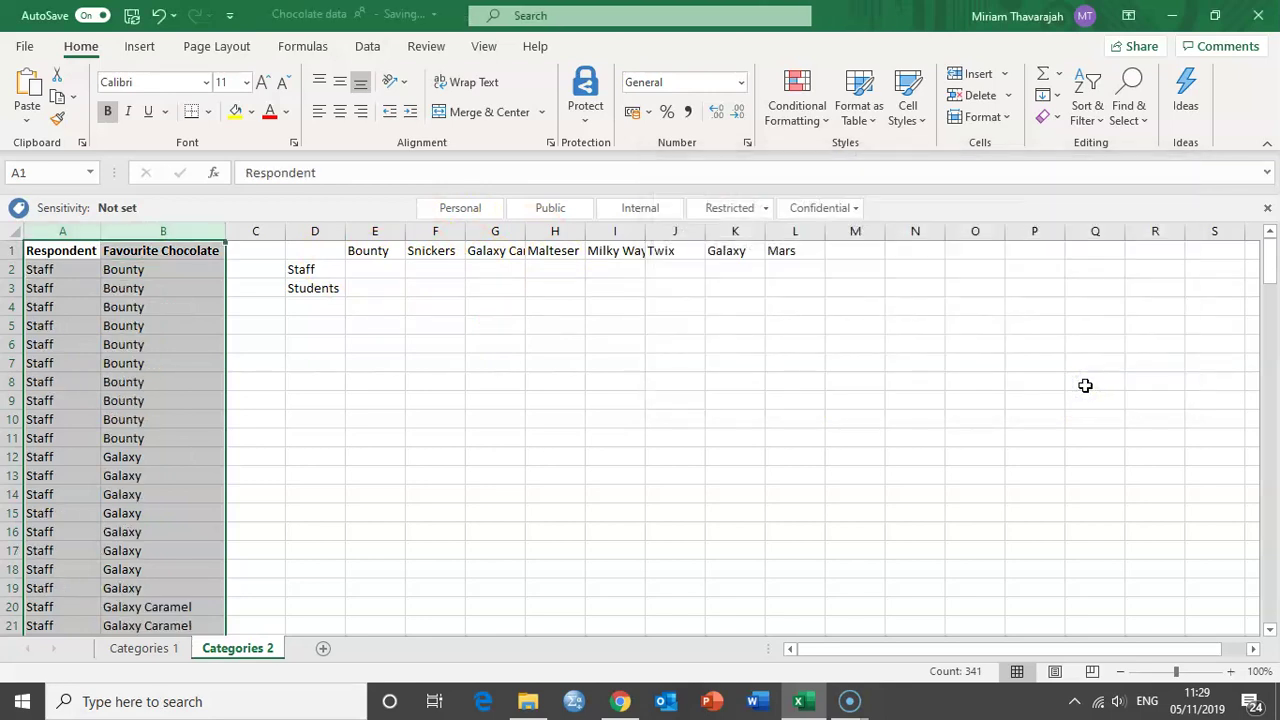
# Step: Examine how the sorted list groups Staff and Student rows and the chocolates within each group
pyautogui.moveTo(40, 271); pyautogui.dragTo(62, 640)
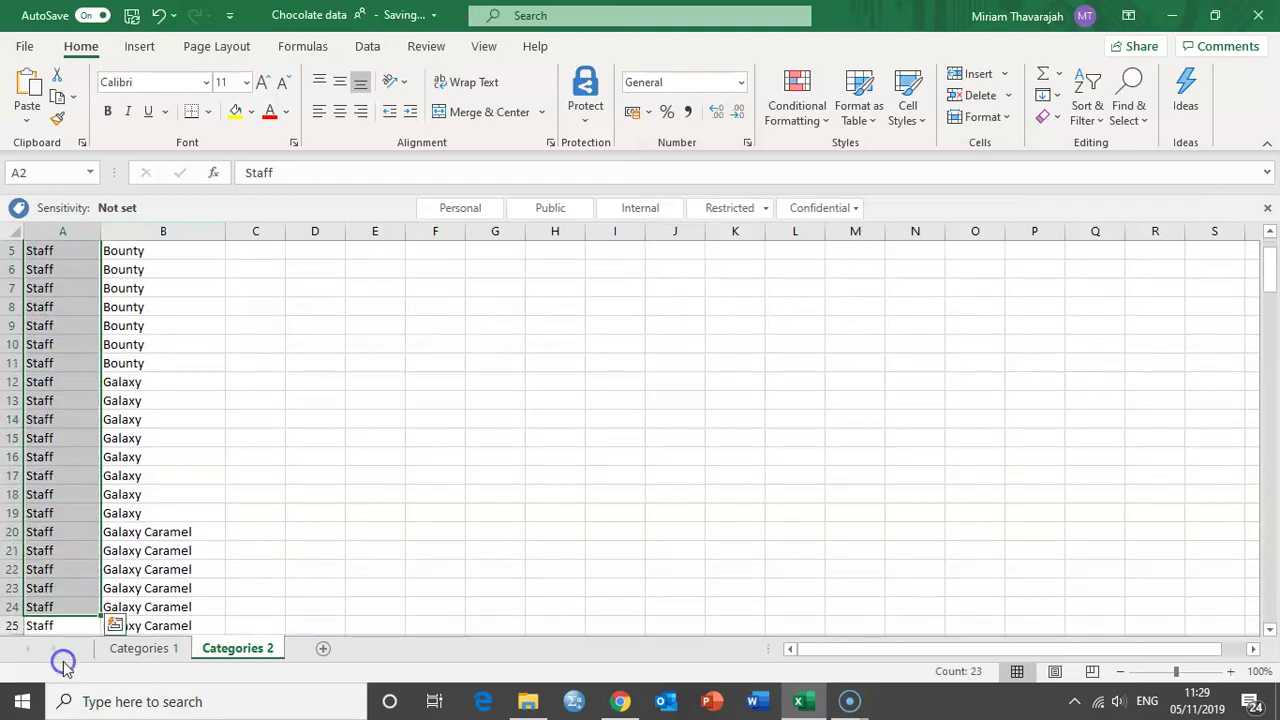
pyautogui.scroll(-13, 77, 463)
pyautogui.scroll(-11, 79, 466)
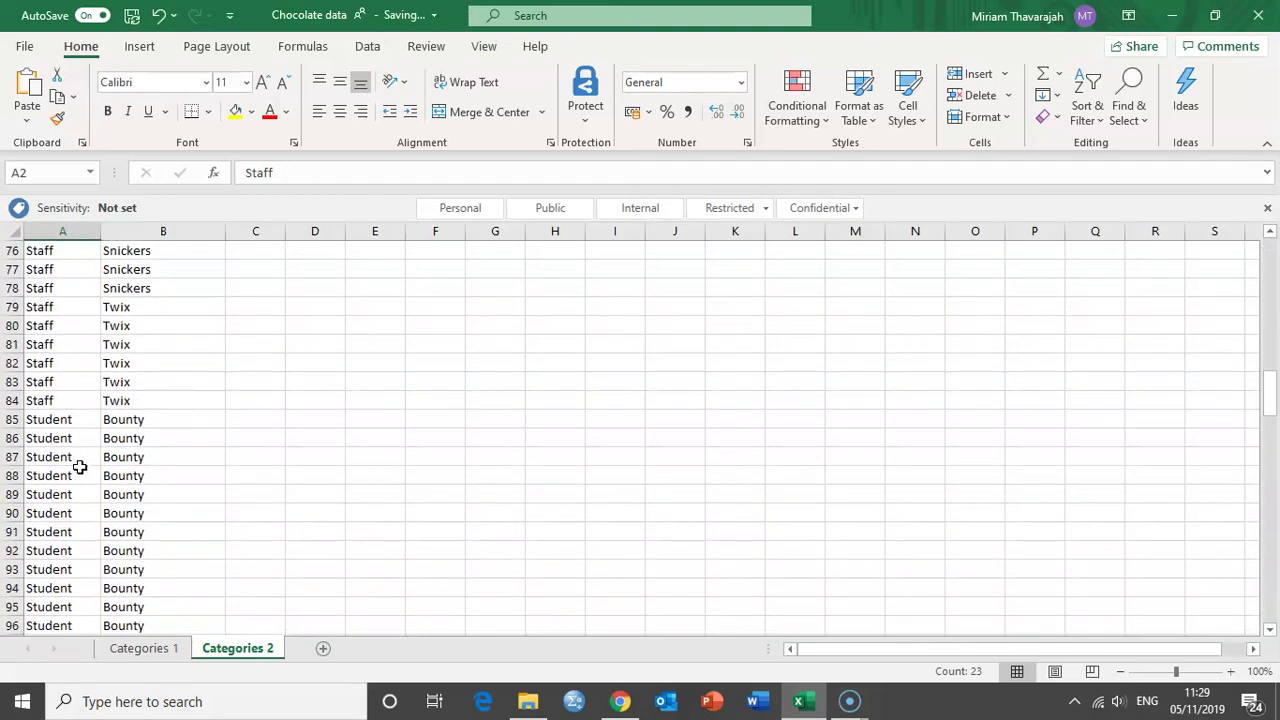
pyautogui.scroll(20, 163, 391)
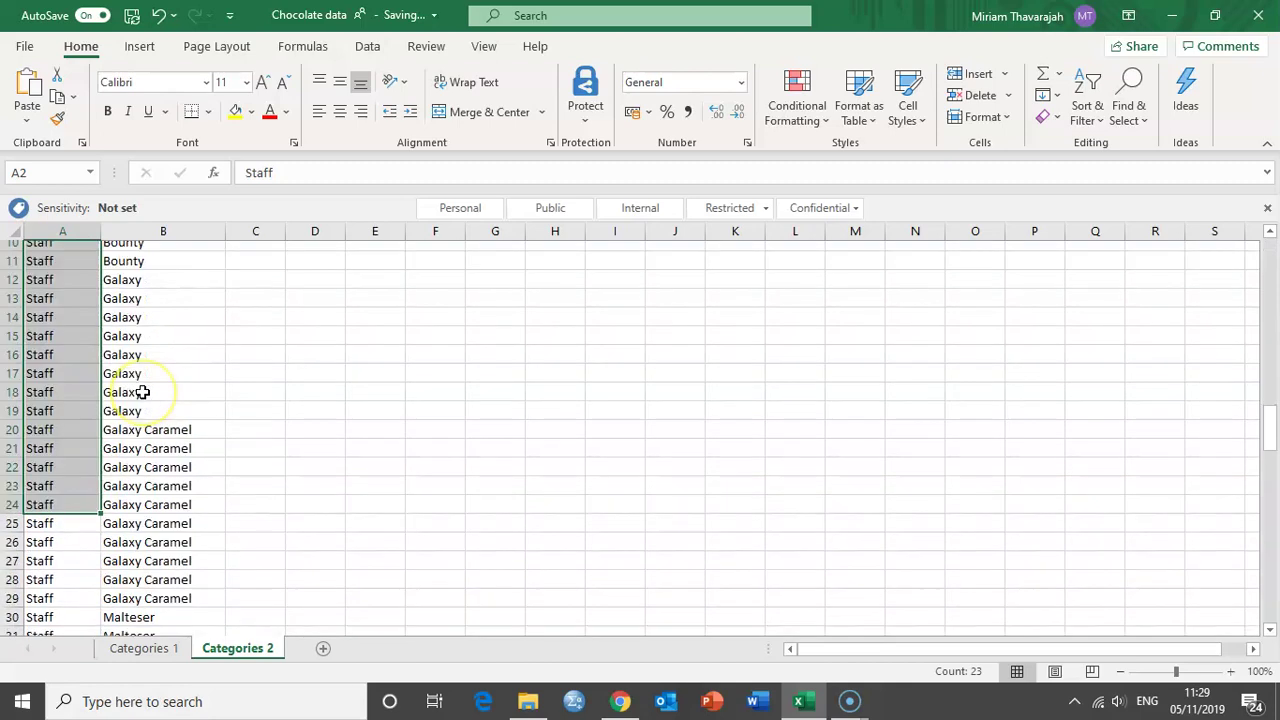
pyautogui.moveTo(125, 263); pyautogui.dragTo(129, 589)
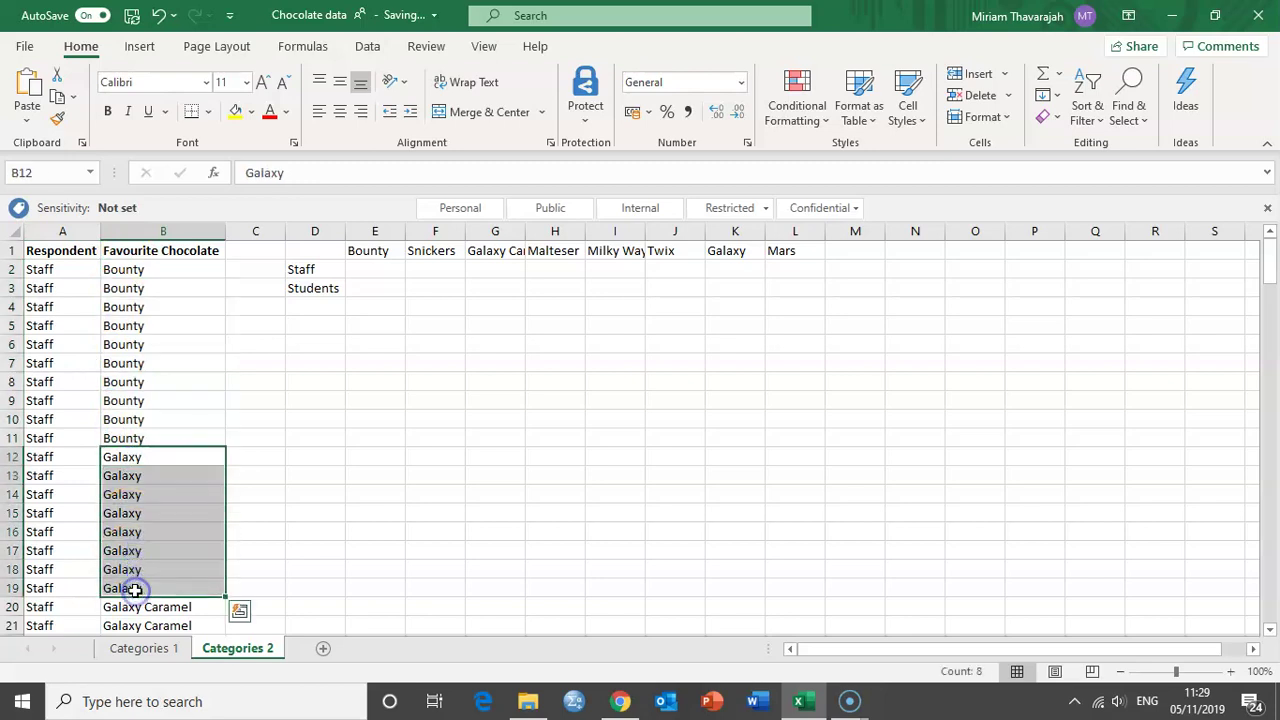
pyautogui.scroll(-8, 135, 591)
pyautogui.scroll(-18, 135, 591)
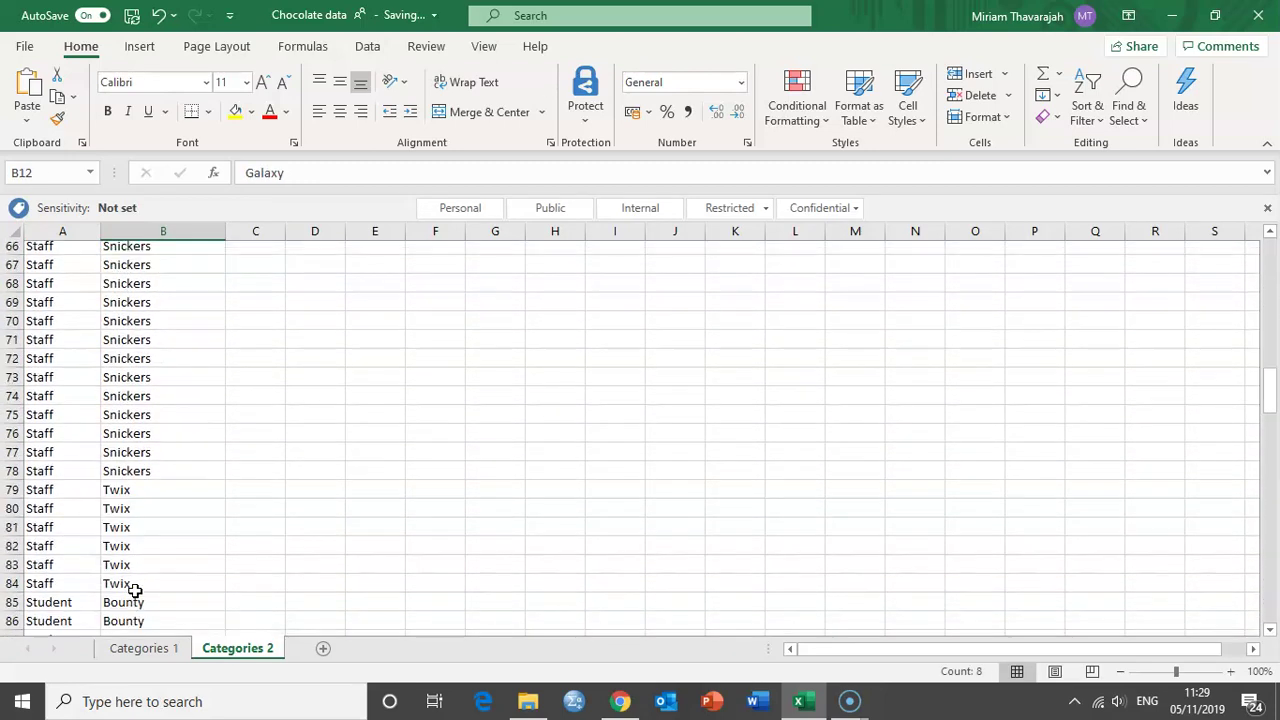
pyautogui.scroll(-13, 135, 591)
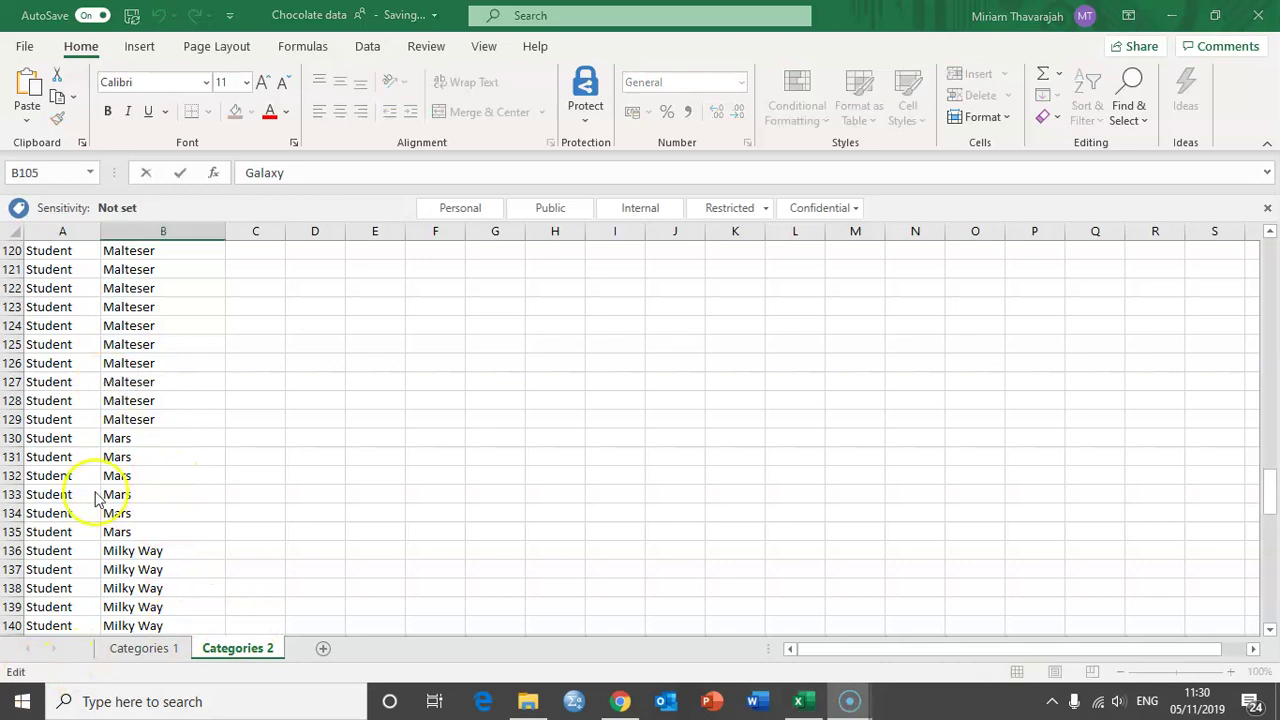
pyautogui.scroll(-7, 94, 491)
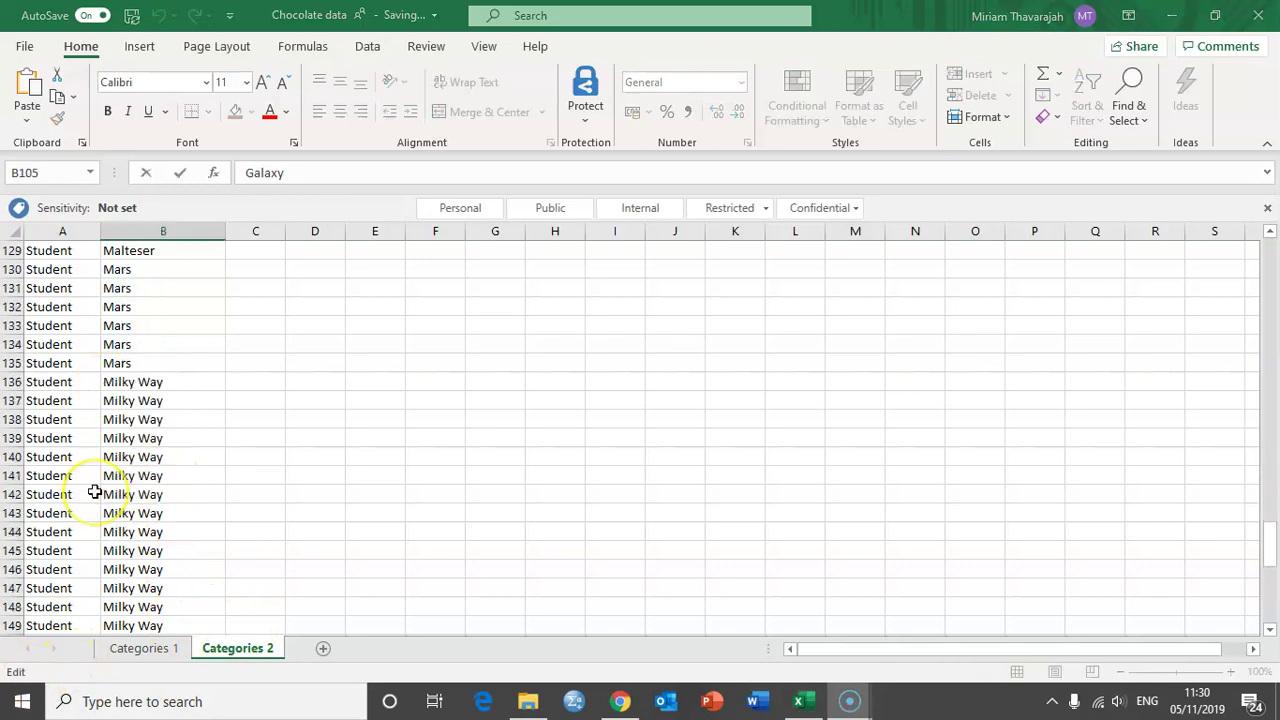
pyautogui.scroll(-6, 94, 491)
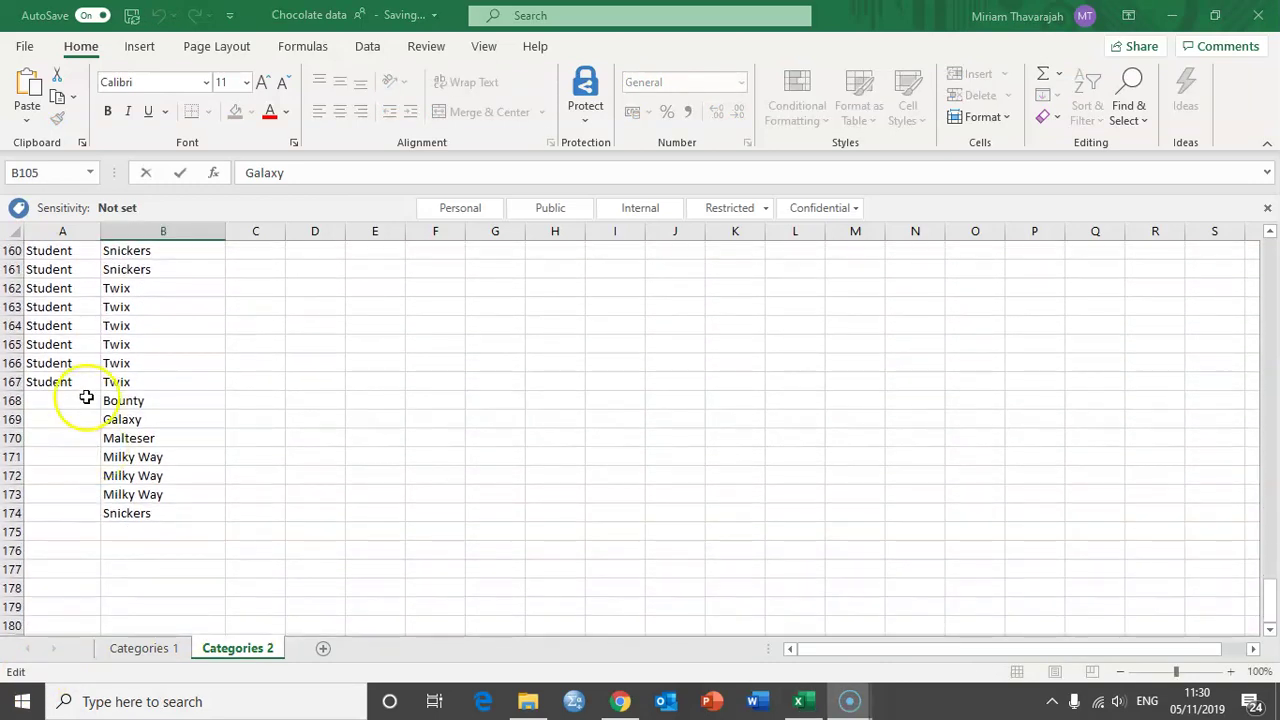
# Step: Inspect rows 168 to 174 for missing Respondent entries and compare them with the blank rows beneath
pyautogui.moveTo(62, 397); pyautogui.dragTo(151, 510)
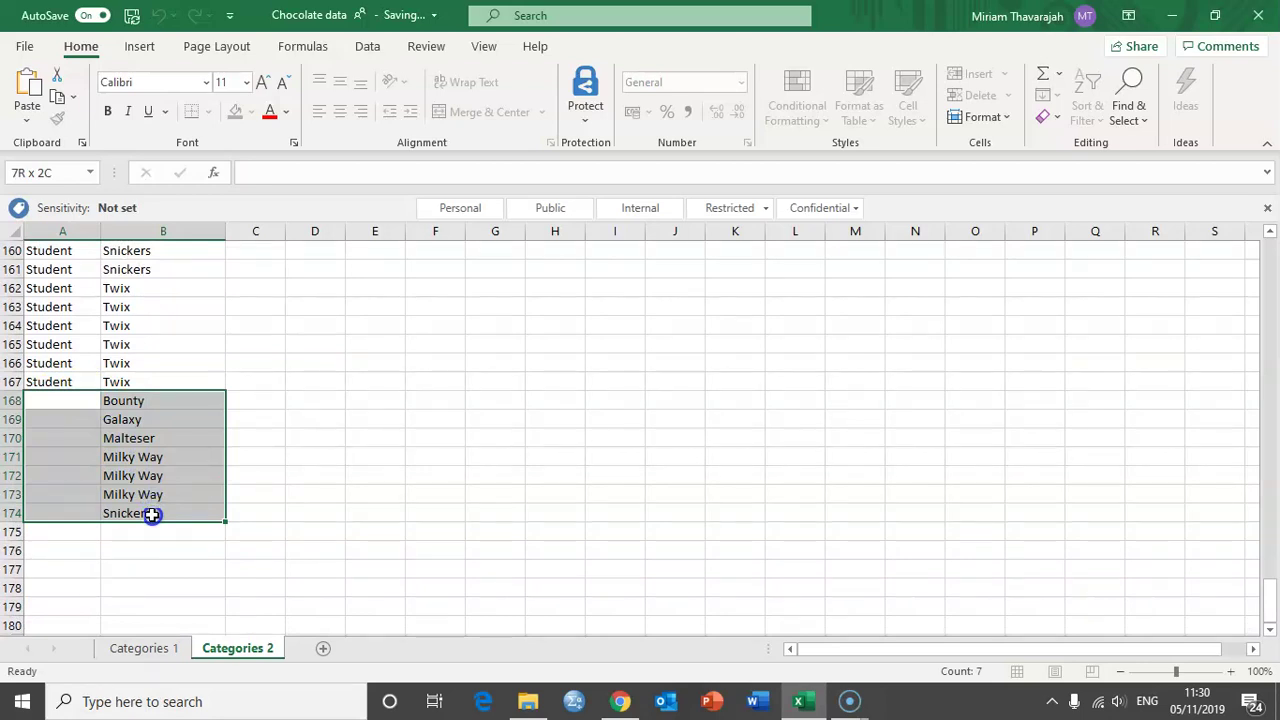
pyautogui.moveTo(151, 514); pyautogui.dragTo(151, 514)
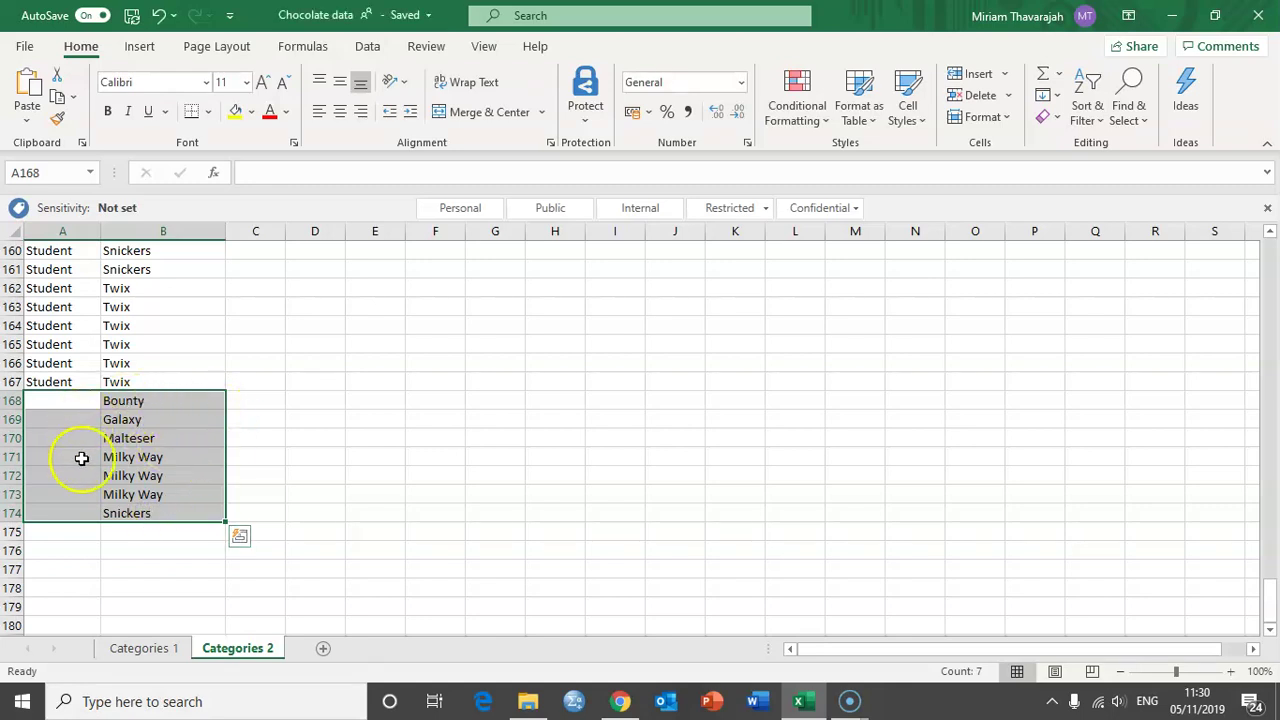
pyautogui.click(35, 400)
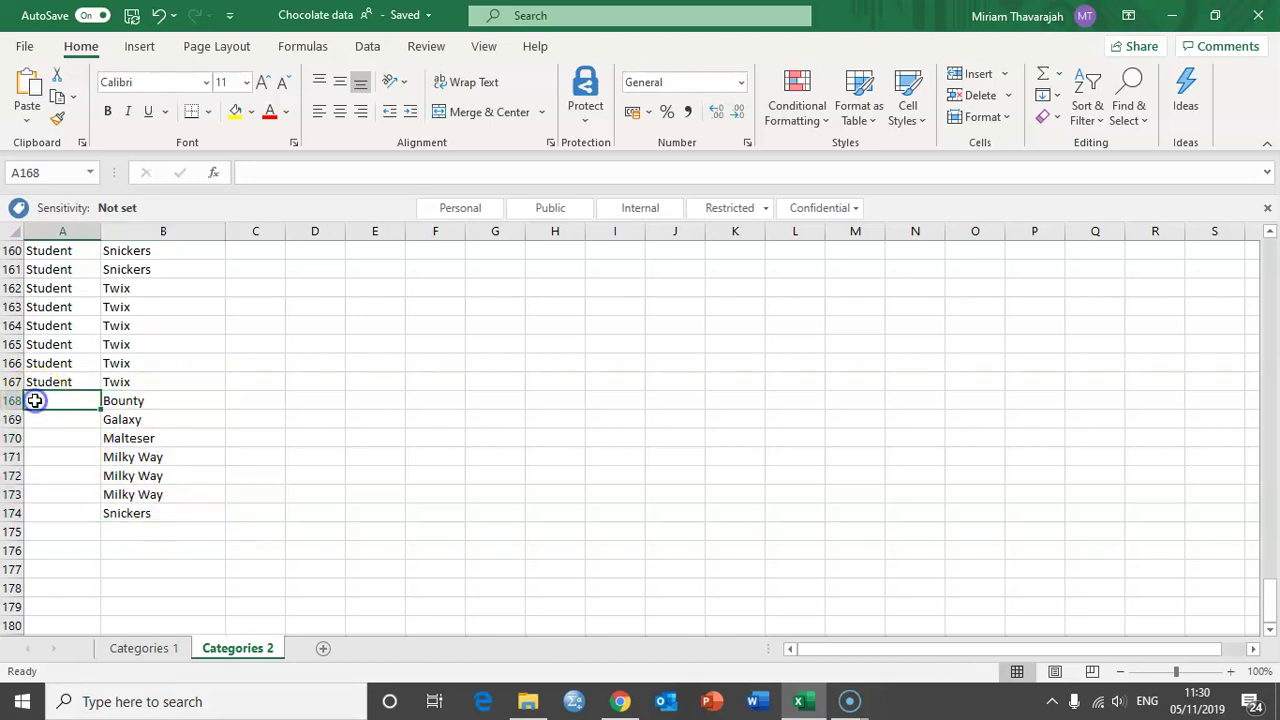
pyautogui.click(125, 400)
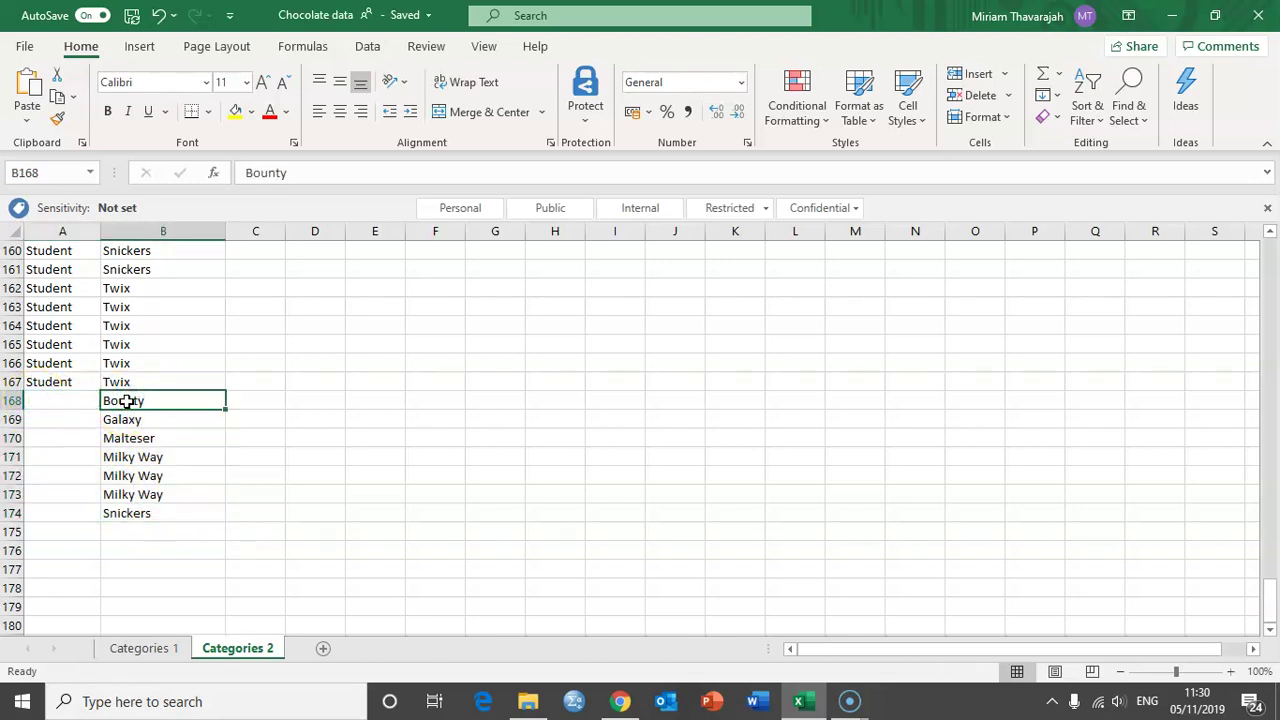
pyautogui.moveTo(60, 399); pyautogui.dragTo(174, 515)
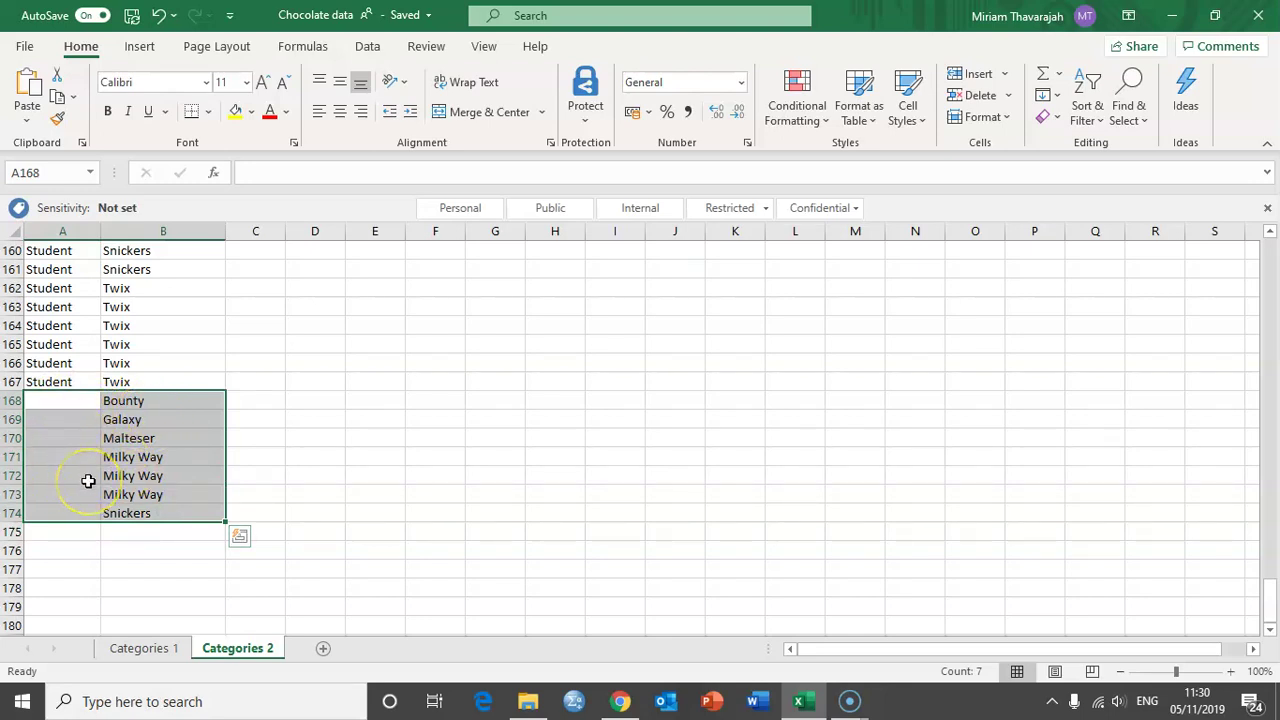
pyautogui.moveTo(57, 531); pyautogui.dragTo(171, 543)
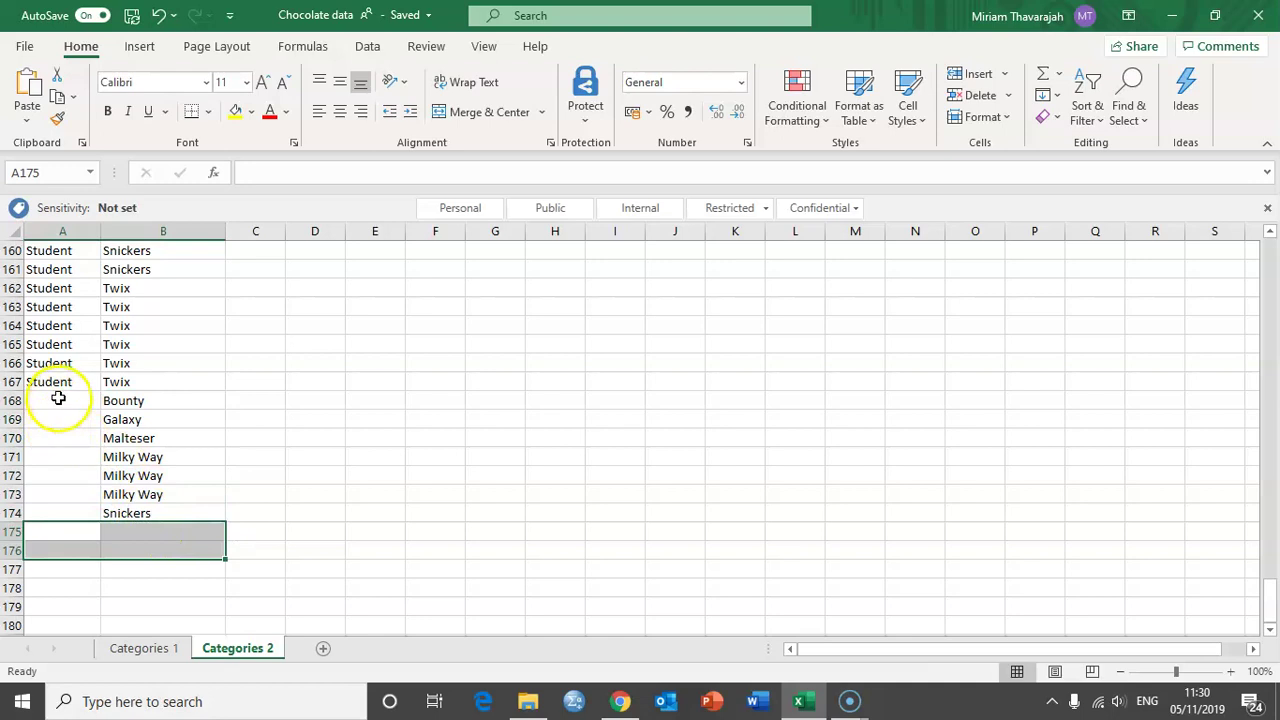
# Step: Clear the Bounty and Galaxy entries in A168:B169 and delete those cells, shifting the cells below up
pyautogui.moveTo(58, 398); pyautogui.dragTo(160, 424)
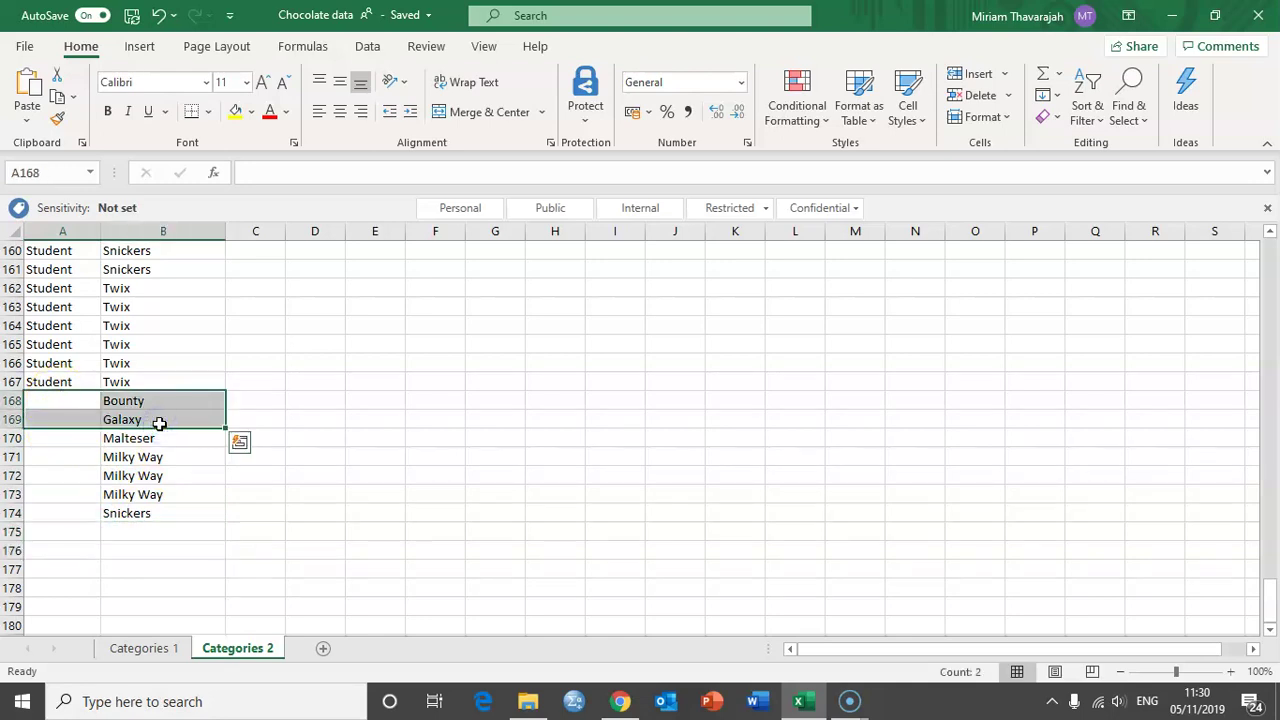
pyautogui.press('Delete')
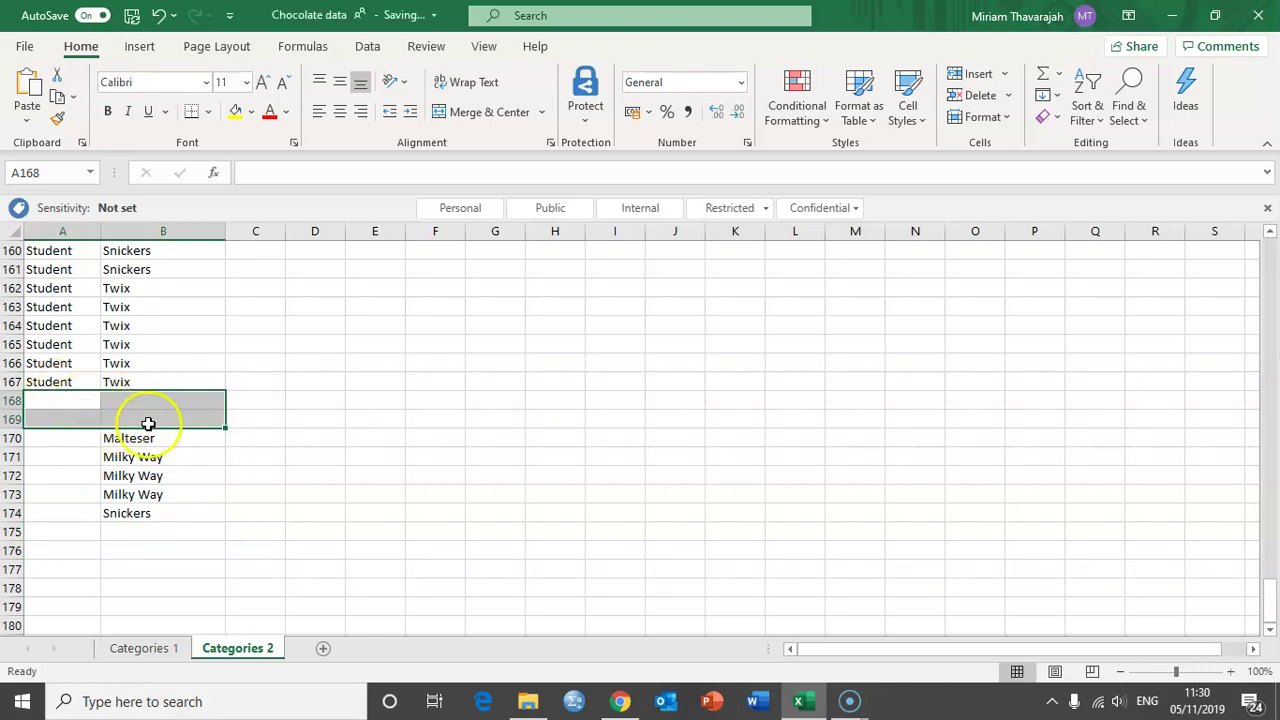
pyautogui.rightClick(74, 398)
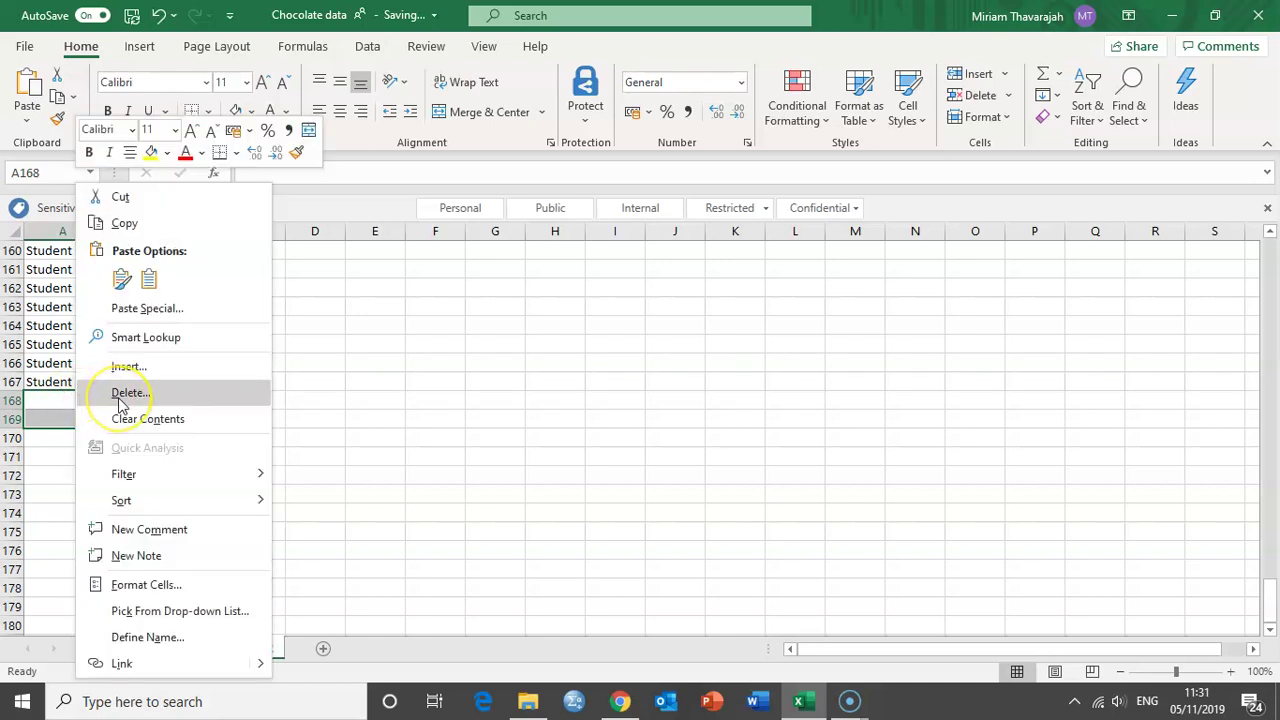
pyautogui.click(119, 396)
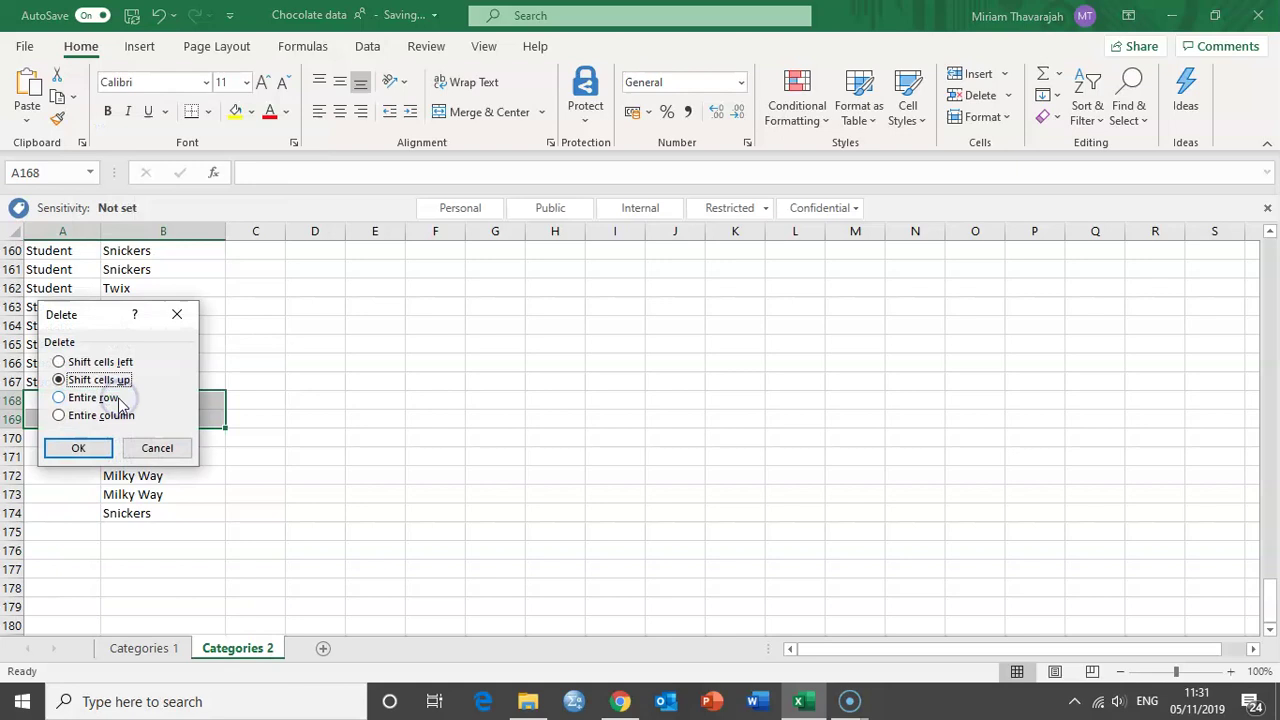
pyautogui.moveTo(94, 314); pyautogui.dragTo(310, 316)
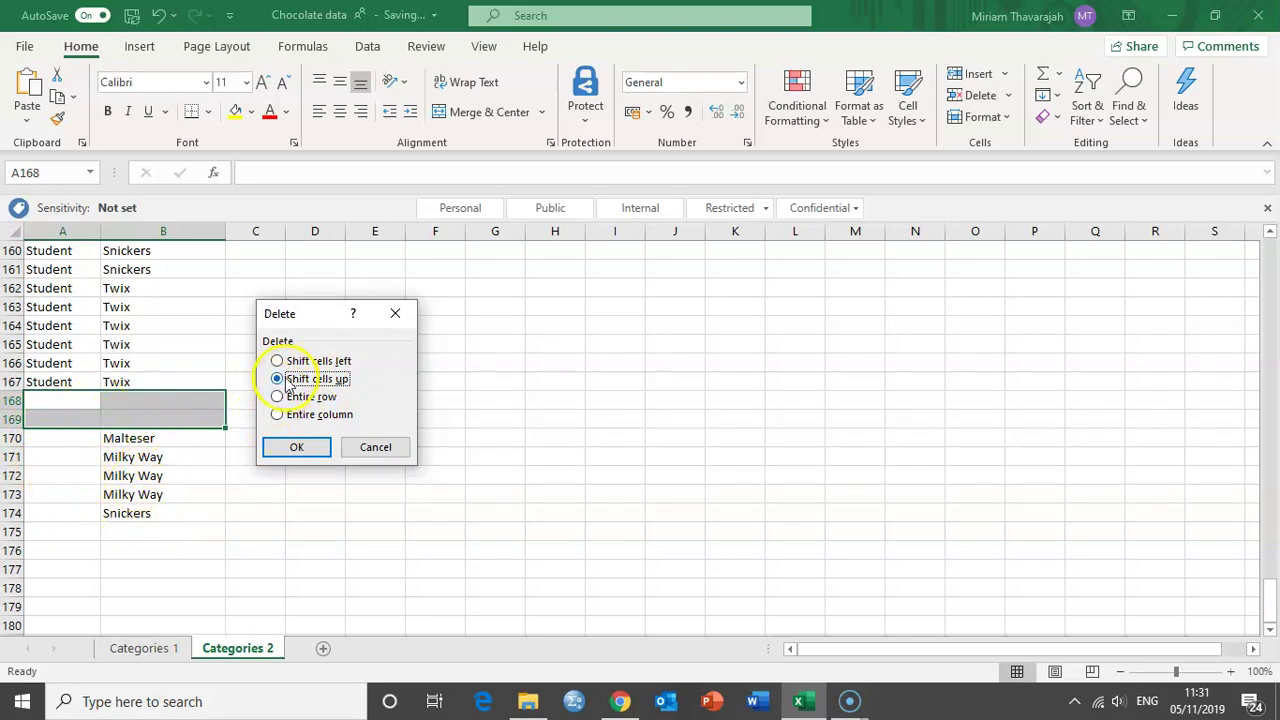
pyautogui.click(296, 449)
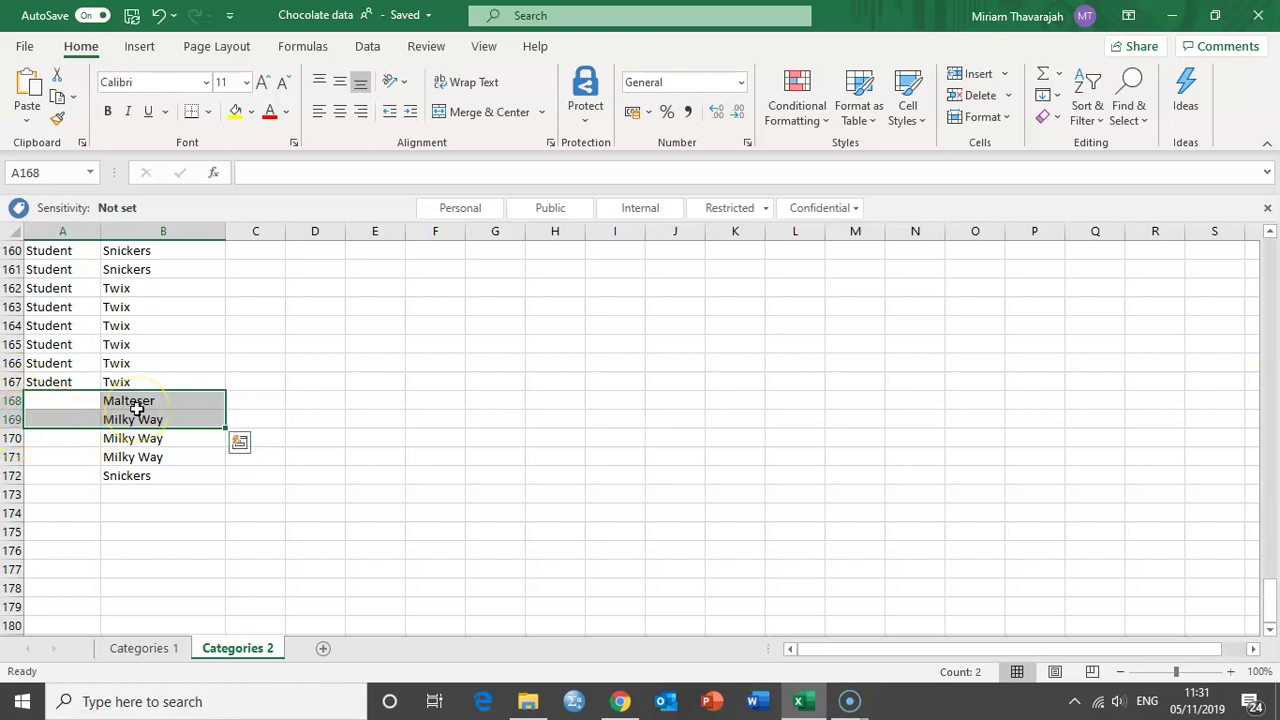
# Step: Try deleting only cell B161 in the Favourite Chocolate column, shifting the cells below up
pyautogui.moveTo(77, 399); pyautogui.dragTo(160, 476)
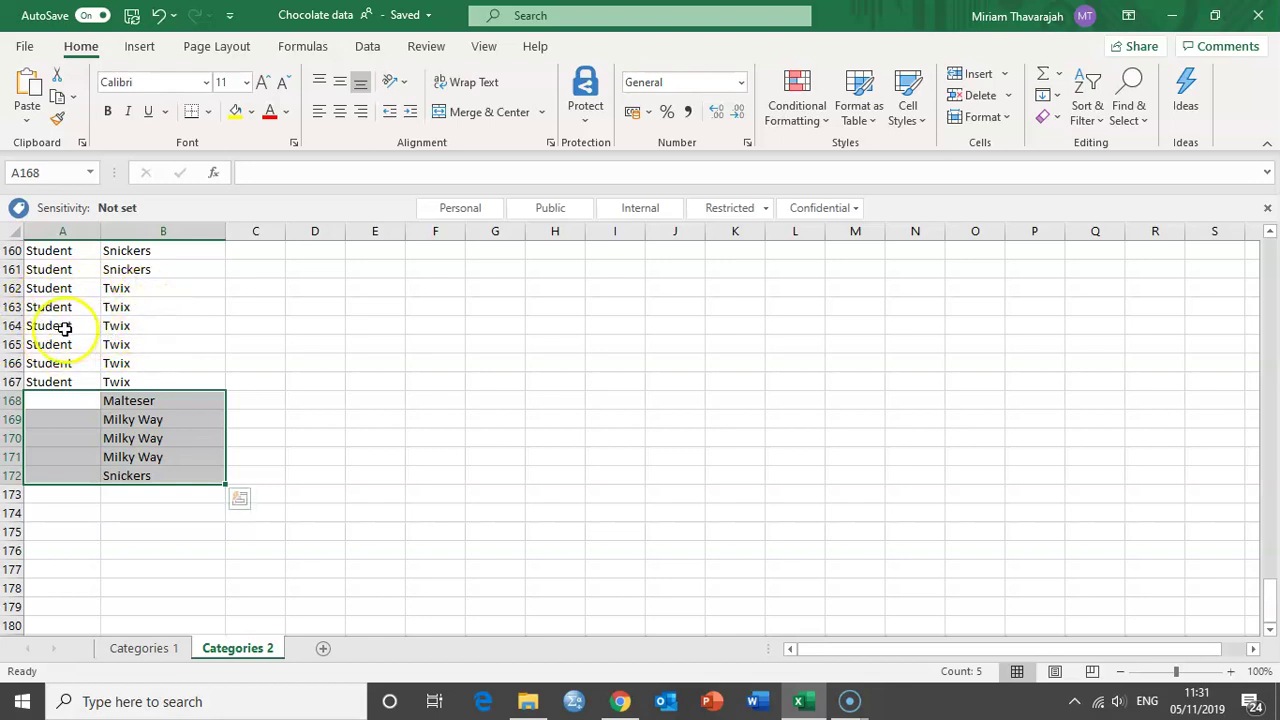
pyautogui.moveTo(60, 330); pyautogui.dragTo(134, 332)
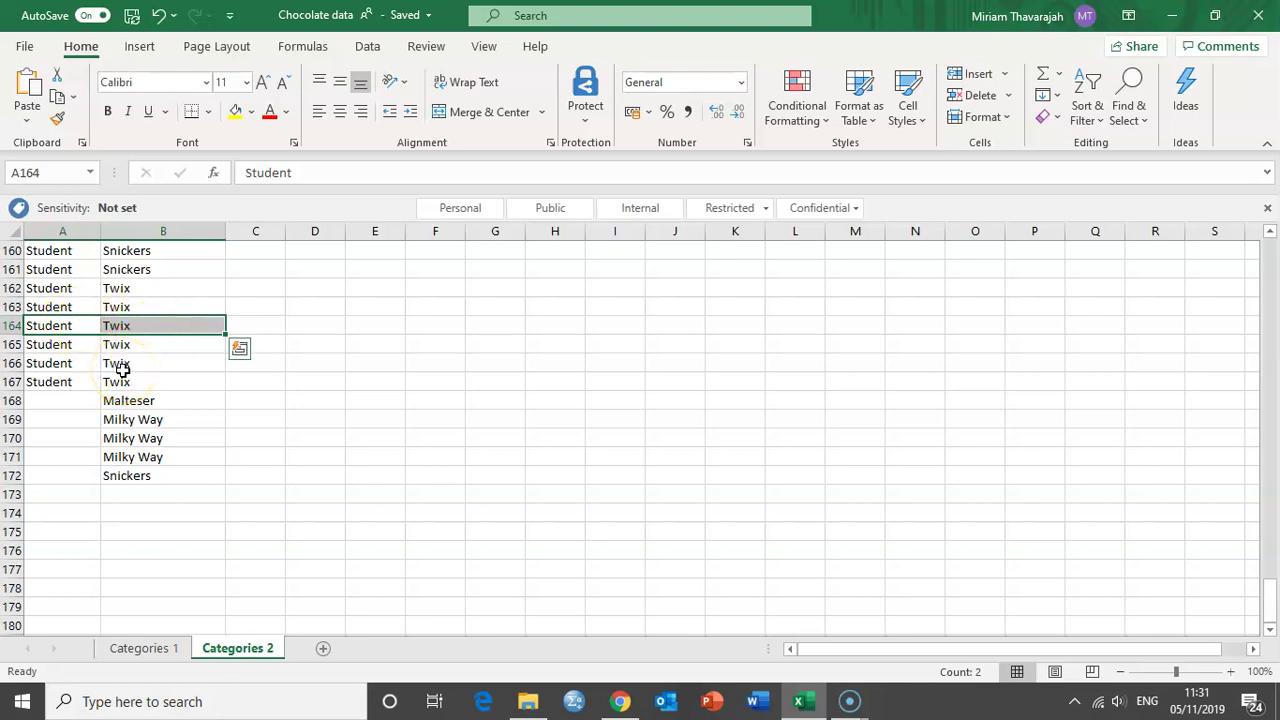
pyautogui.click(117, 288)
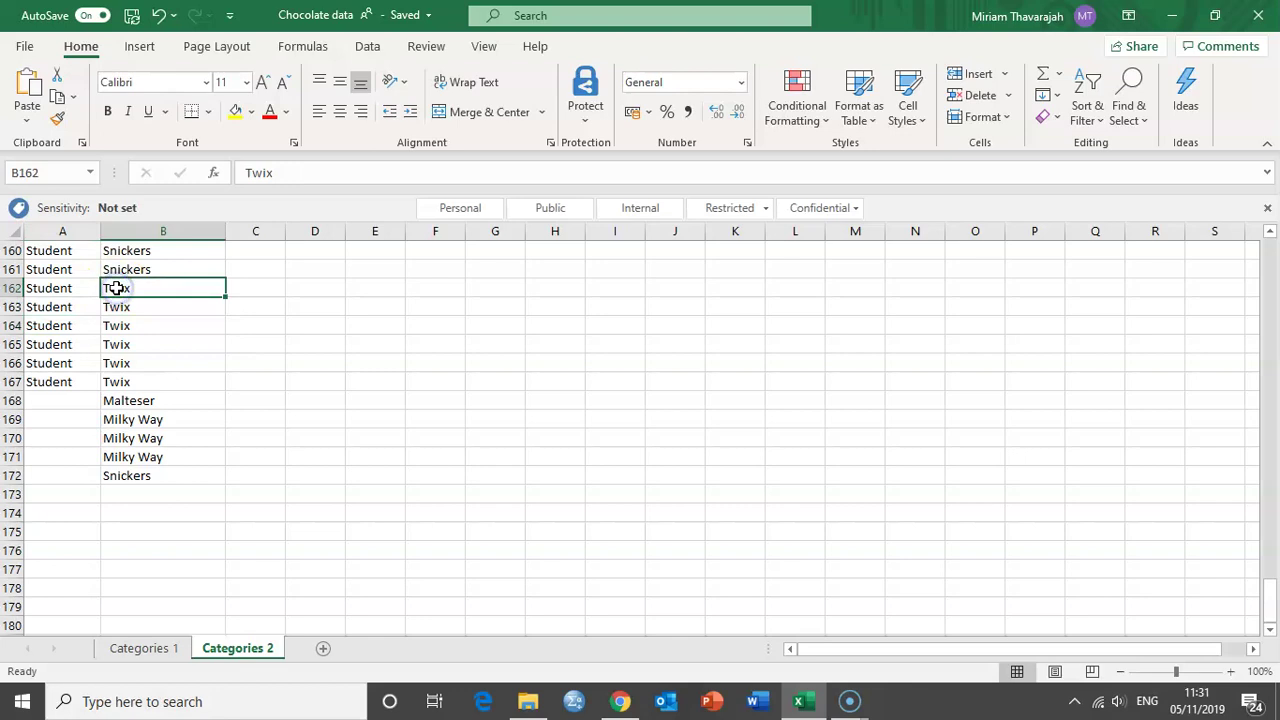
pyautogui.click(117, 269)
pyautogui.rightClick(117, 269)
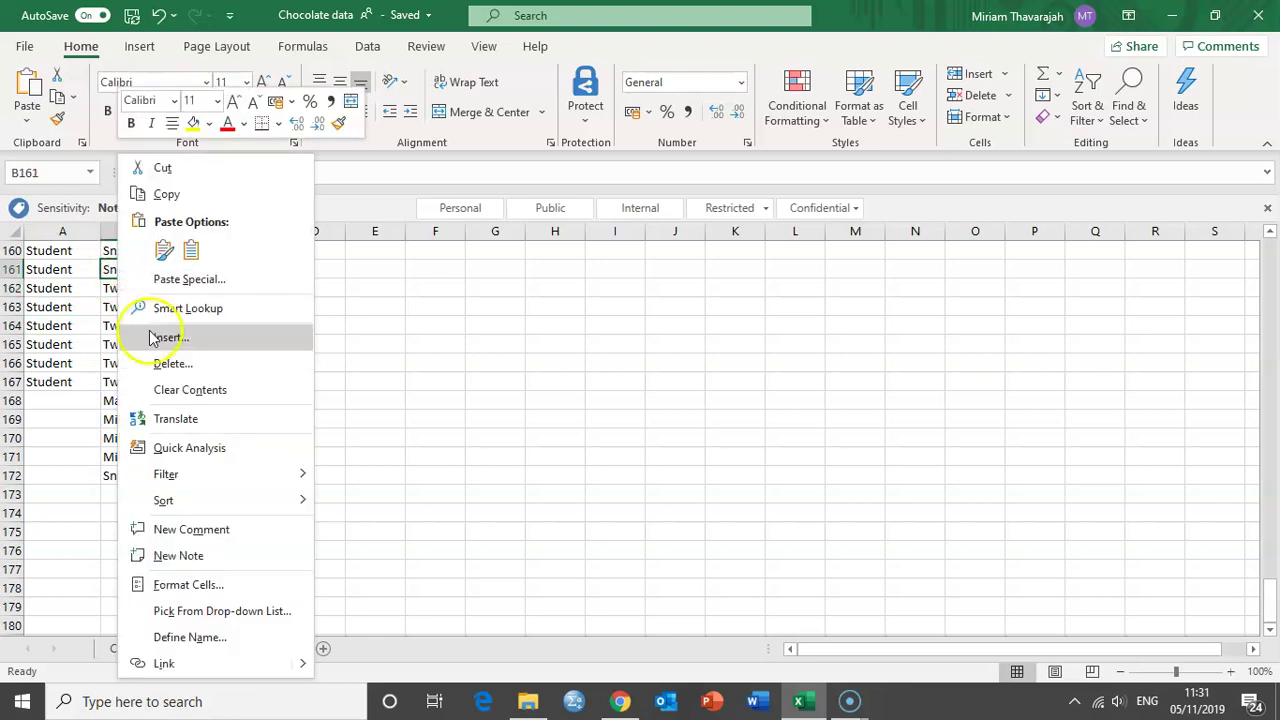
pyautogui.click(160, 366)
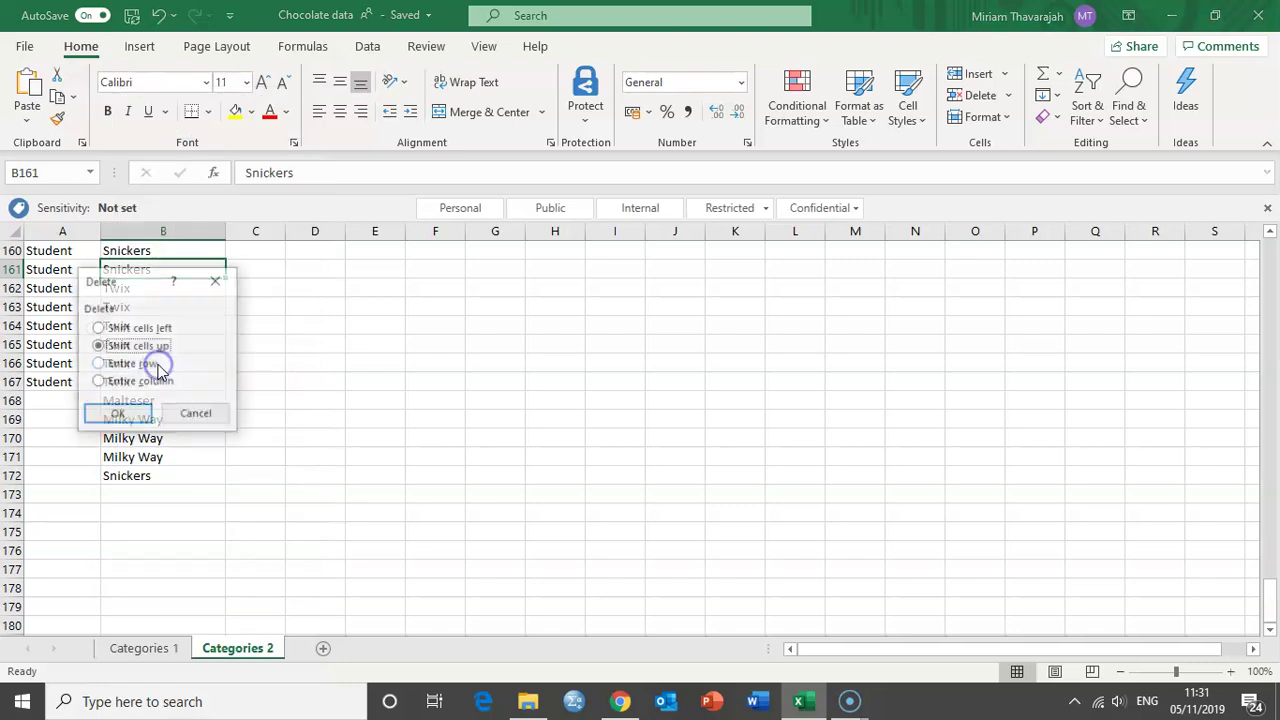
pyautogui.click(122, 416)
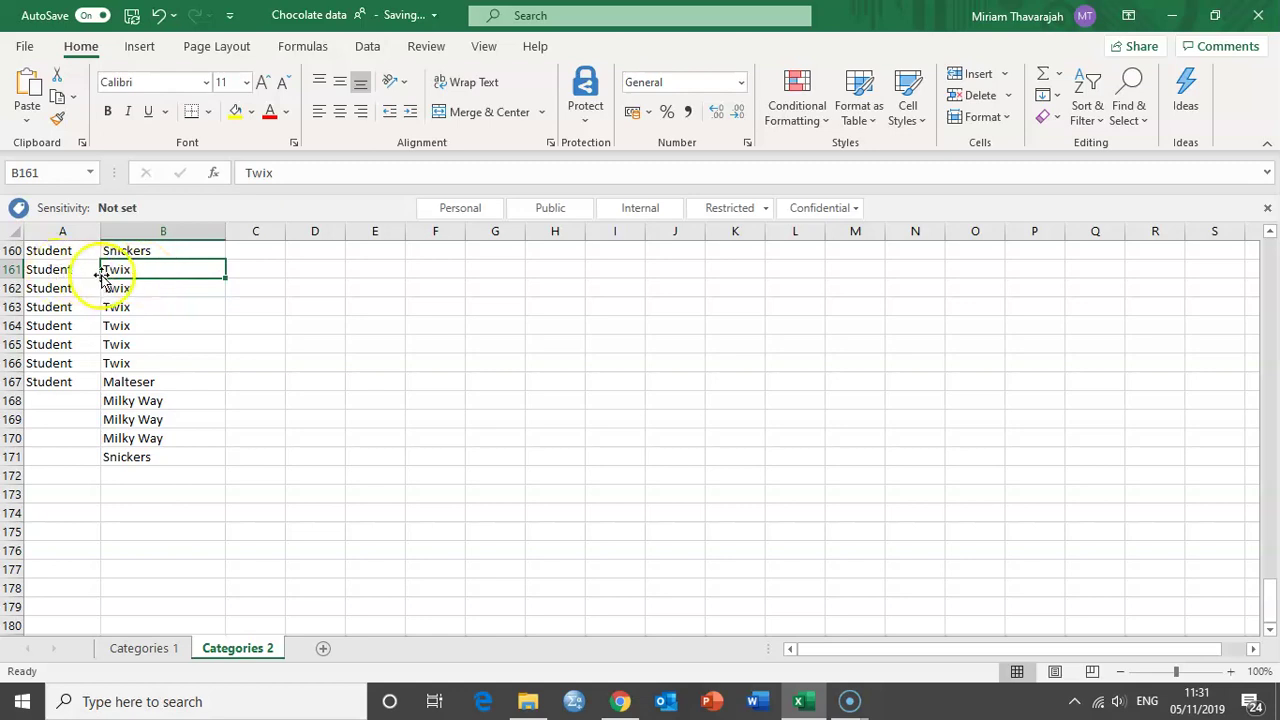
# Step: Undo the deletion of cell B161, redo it once, and undo it again
pyautogui.click(158, 22)
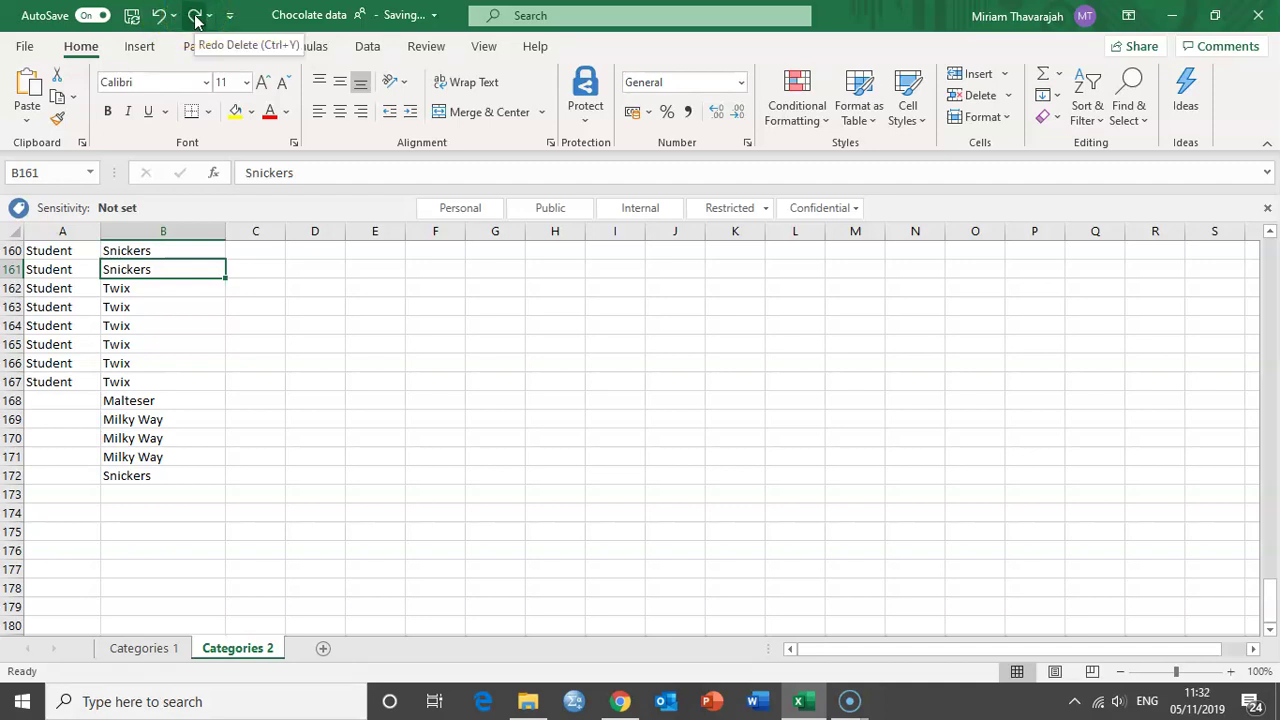
pyautogui.click(195, 17)
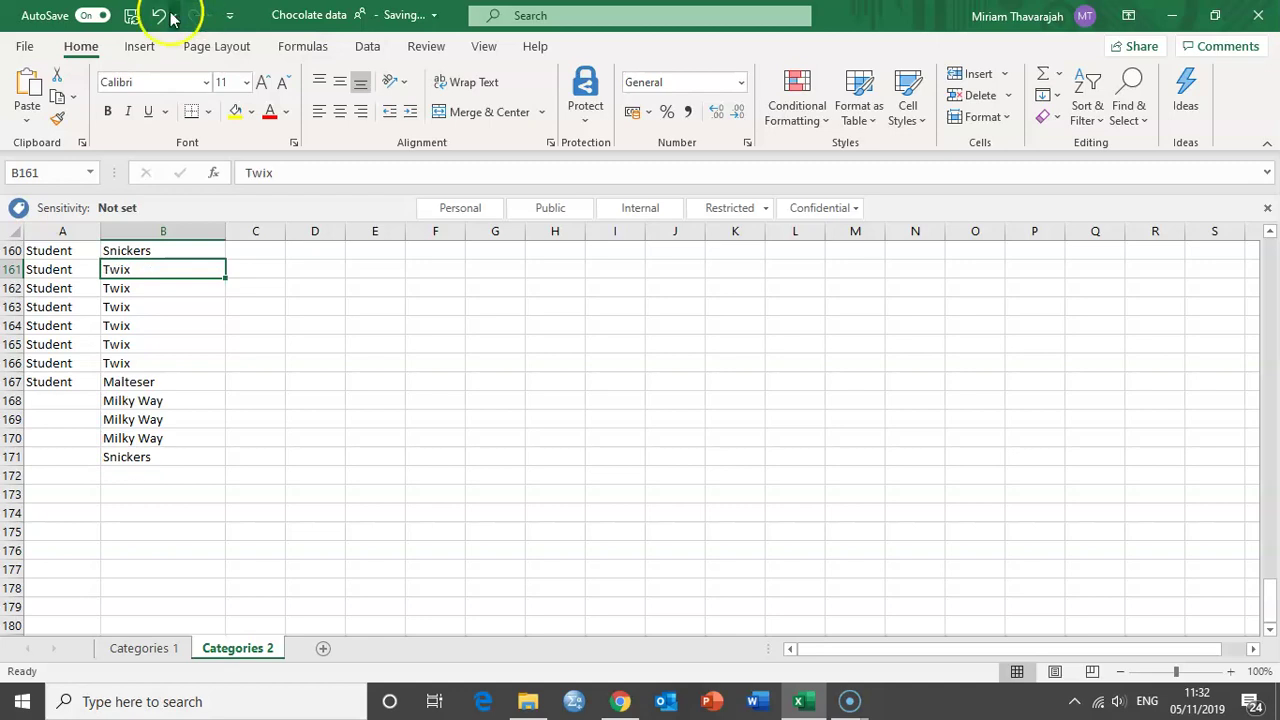
pyautogui.click(158, 17)
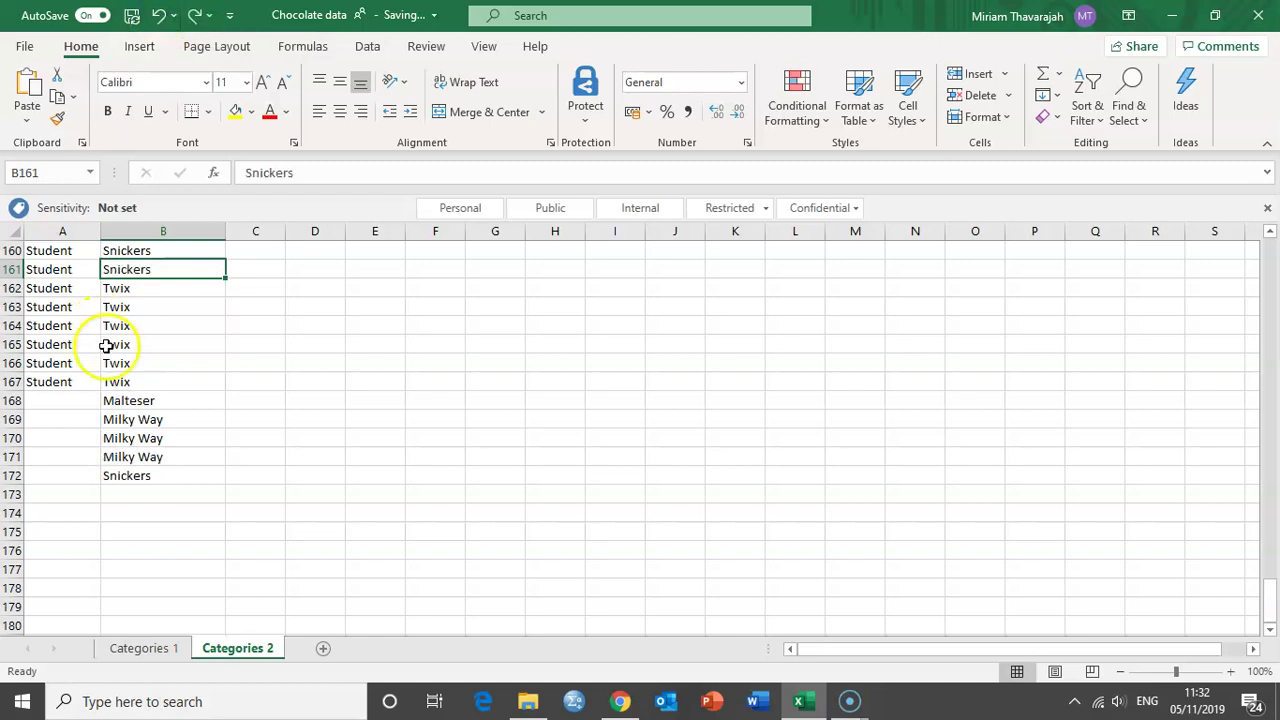
# Step: Clear the entries without a respondent in A168:B172, and return to the Staff cell under Bounty in the summary table
pyautogui.moveTo(83, 402); pyautogui.dragTo(194, 478)
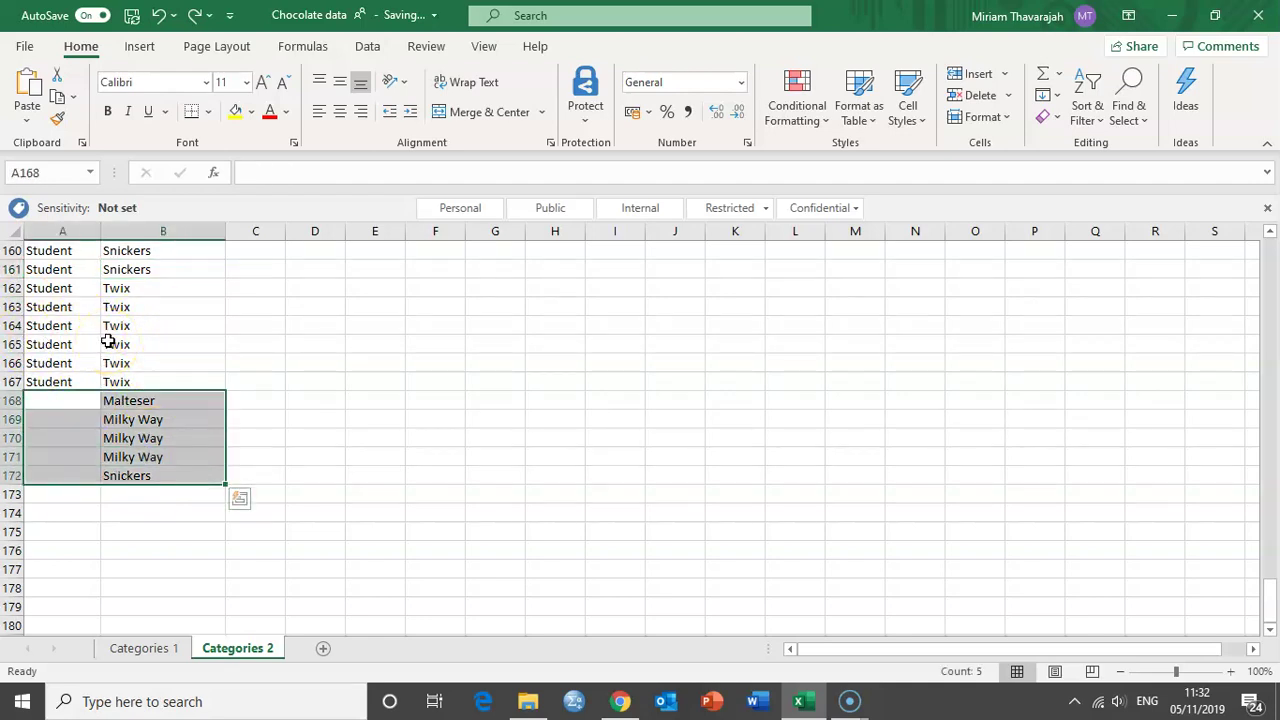
pyautogui.press('Delete')
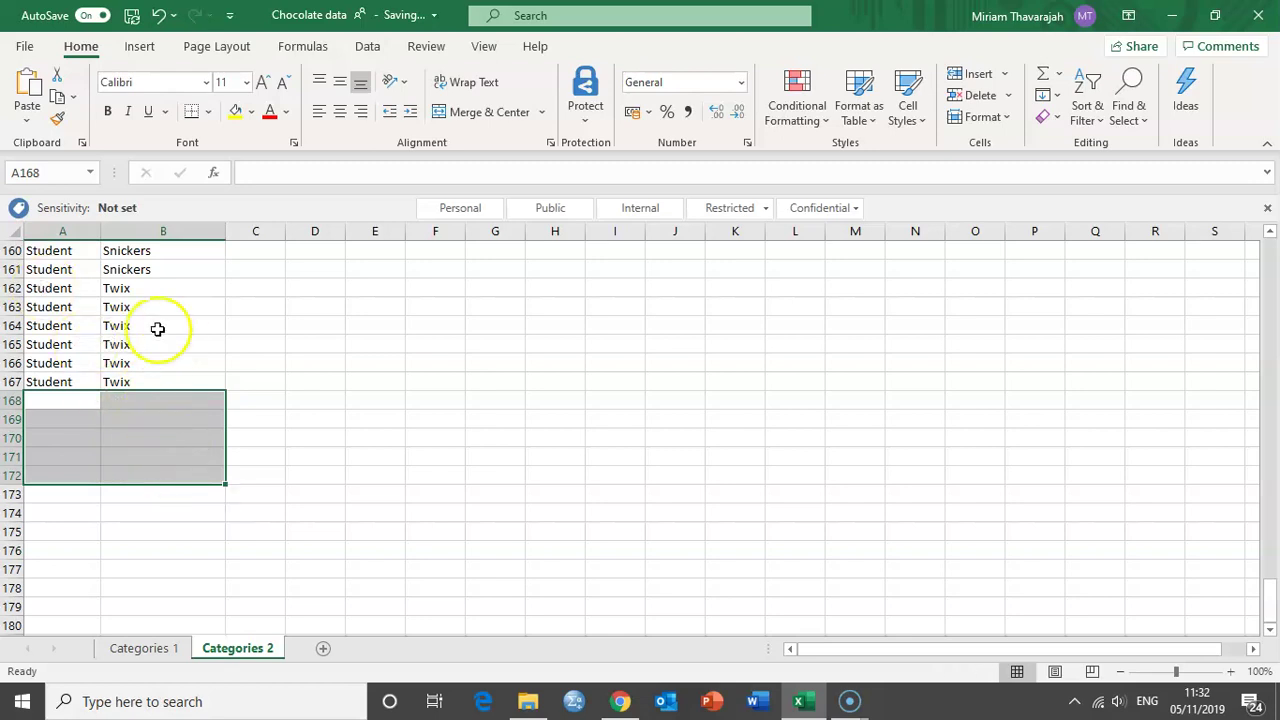
pyautogui.scroll(20, 134, 440)
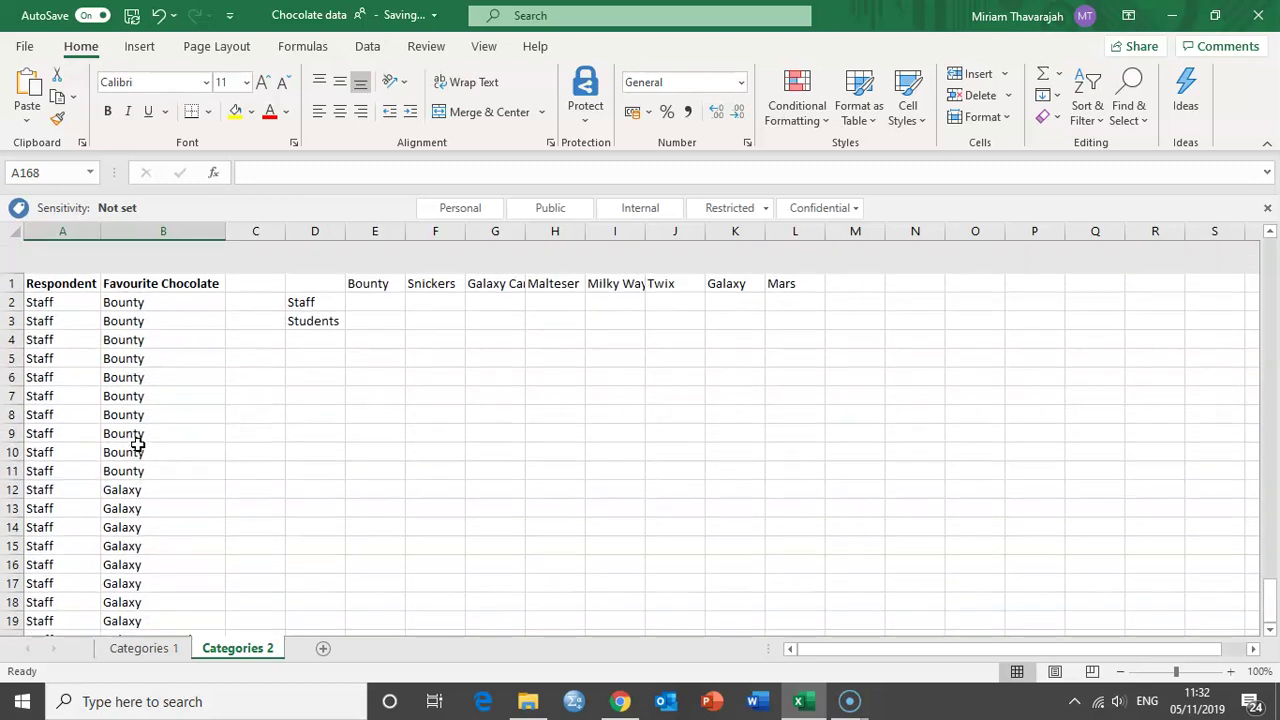
pyautogui.click(352, 271)
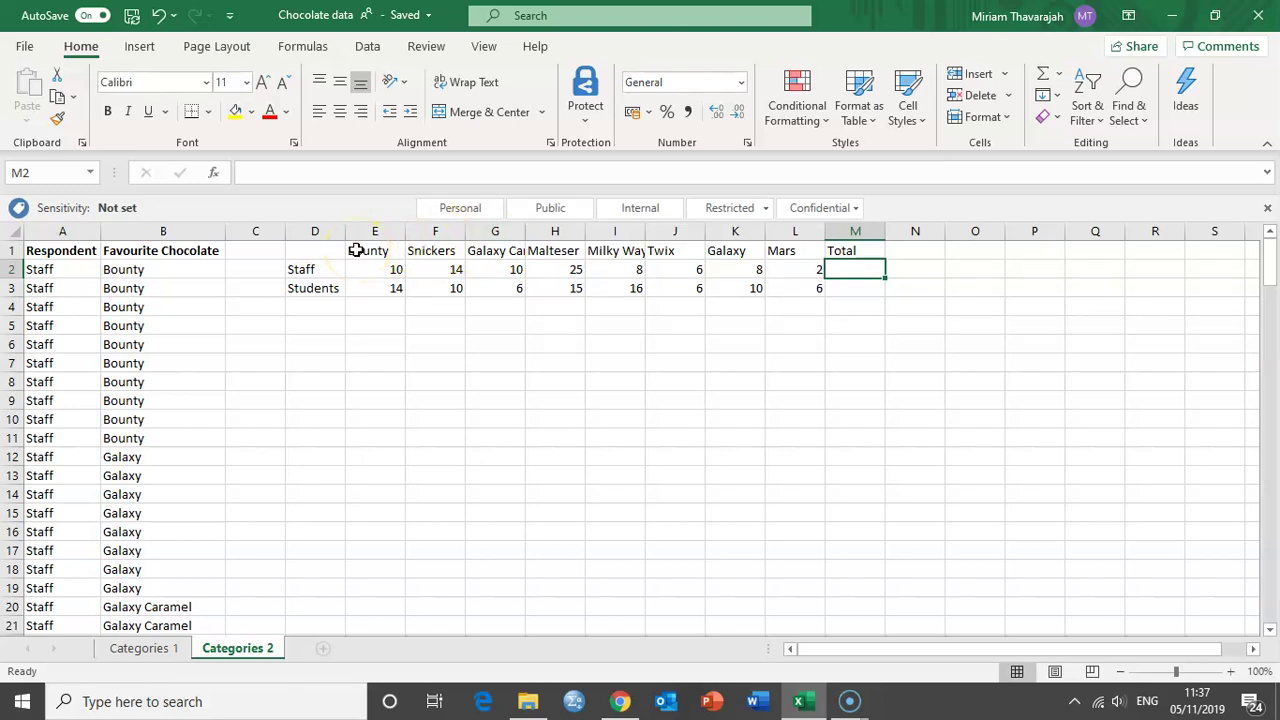
# Step: Review the summary counts in E1:L3 against the sorted Respondent and Favourite Chocolate rows
pyautogui.moveTo(357, 251); pyautogui.dragTo(768, 281)
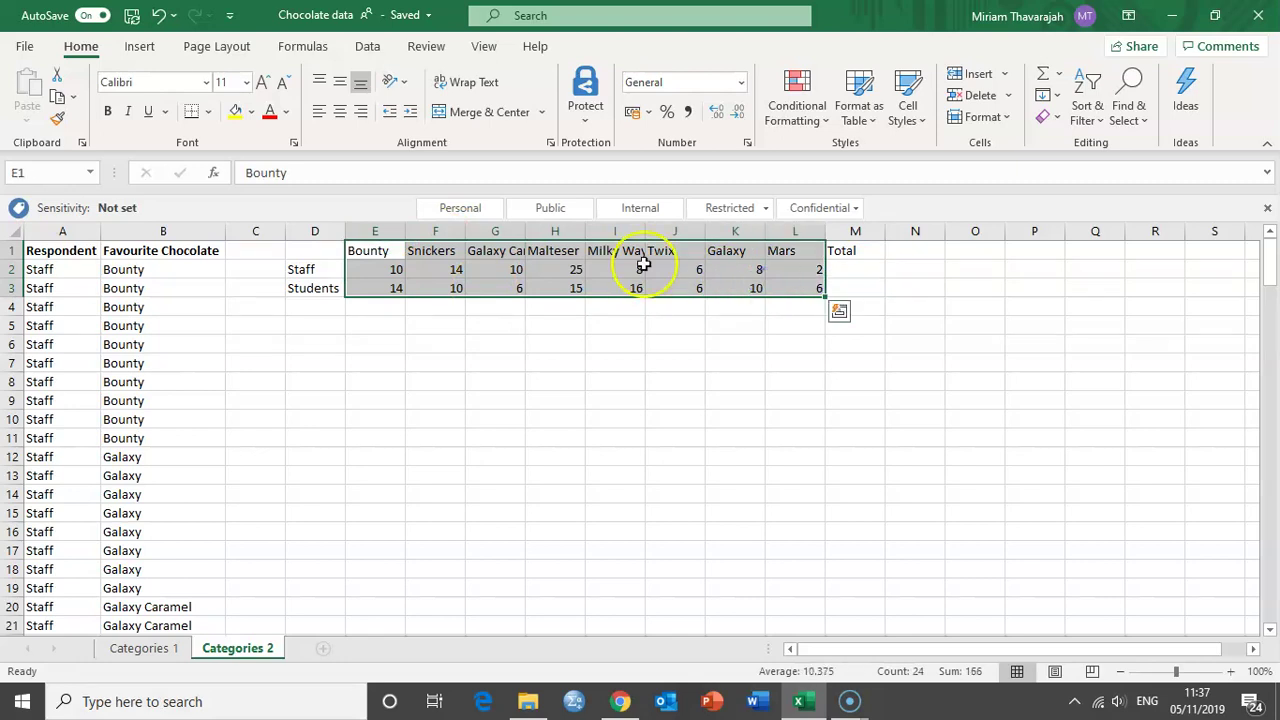
pyautogui.scroll(-20, 110, 385)
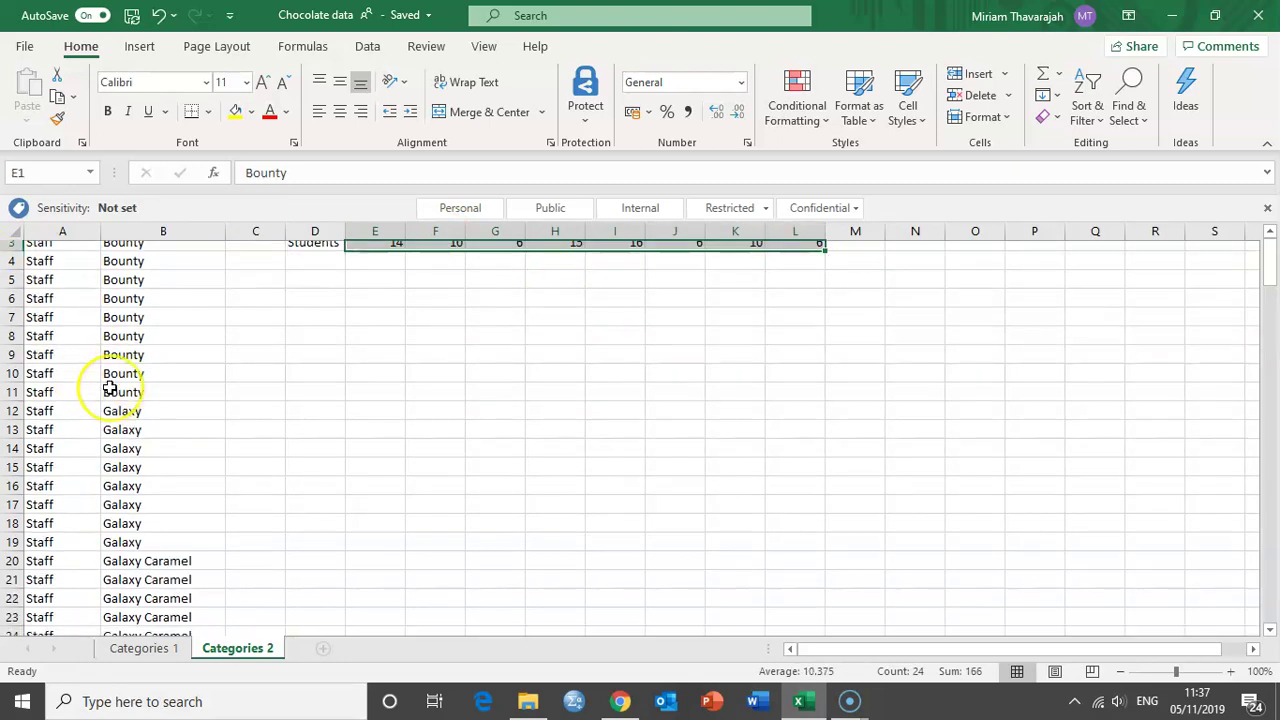
pyautogui.scroll(12, 110, 385)
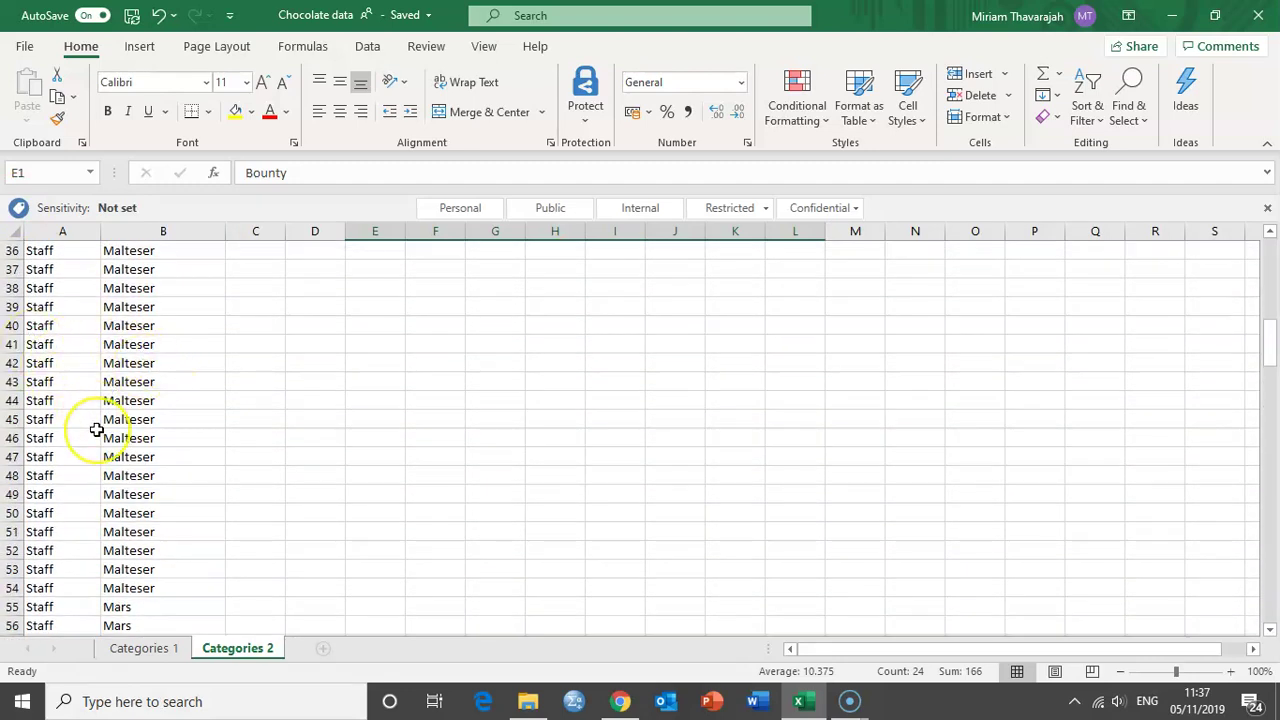
pyautogui.scroll(12, 95, 425)
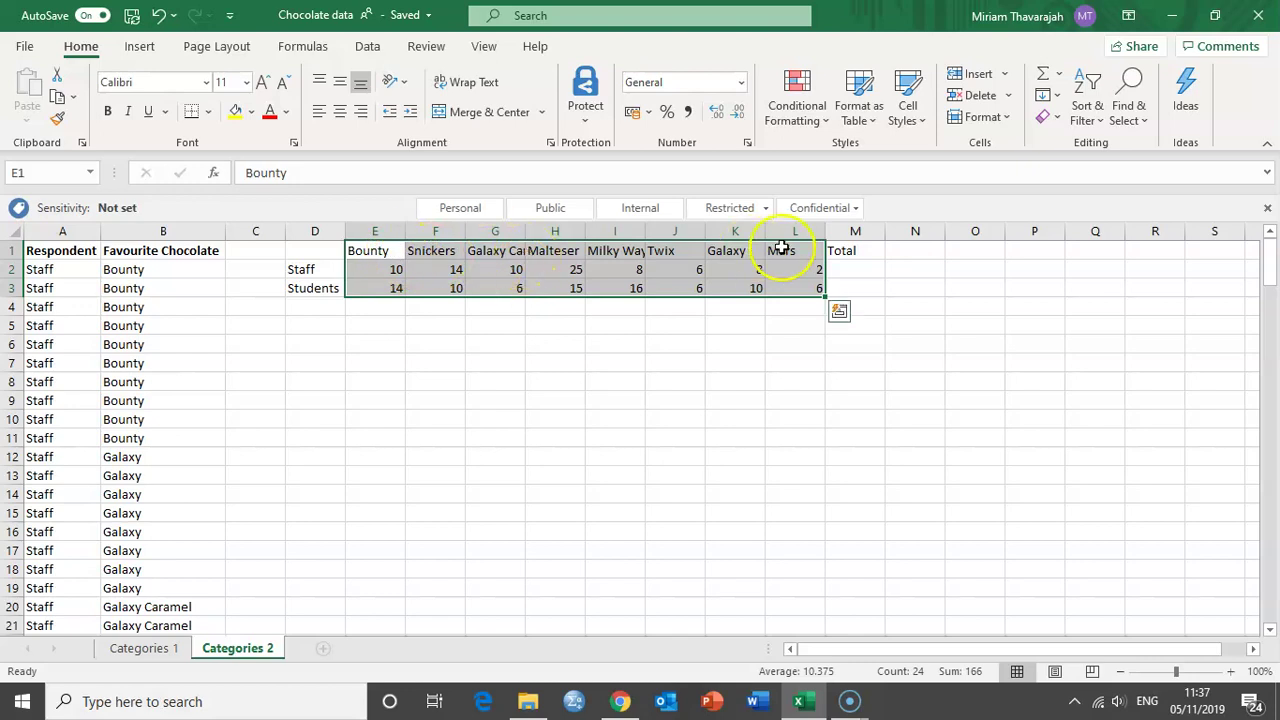
# Step: Start a SUM formula in M2 for the Staff total
pyautogui.click(849, 266)
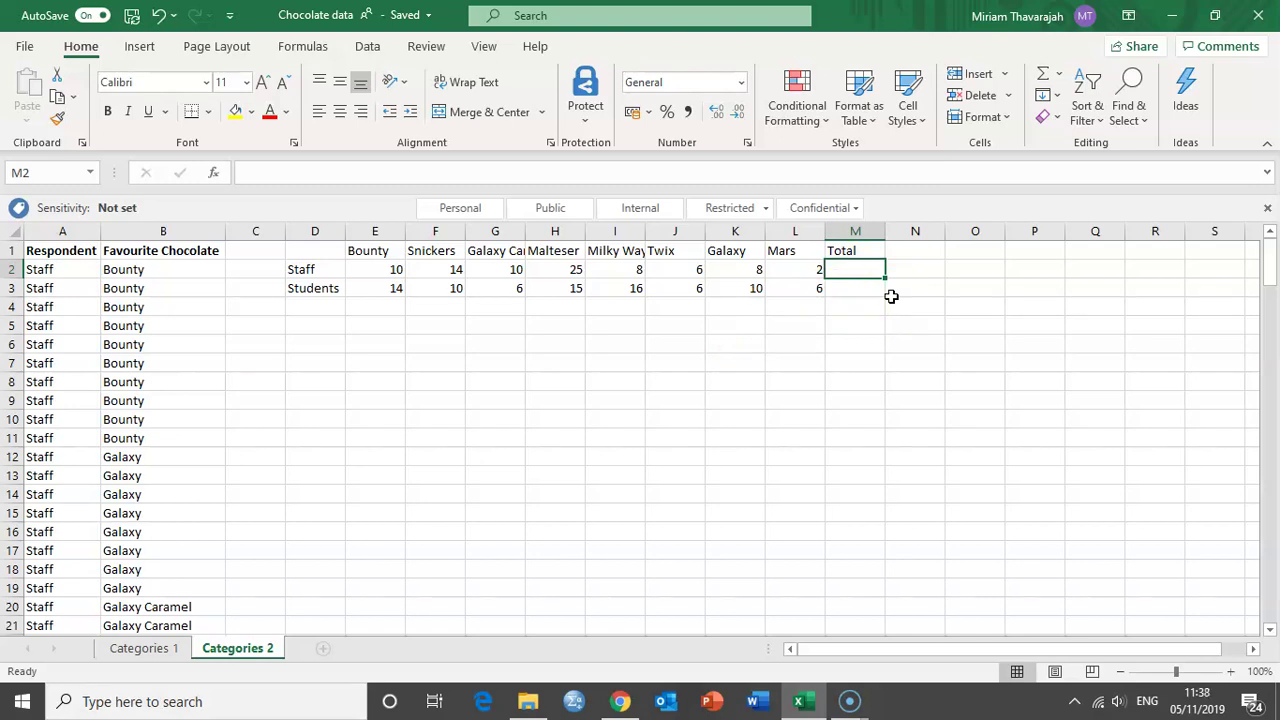
pyautogui.write('=')
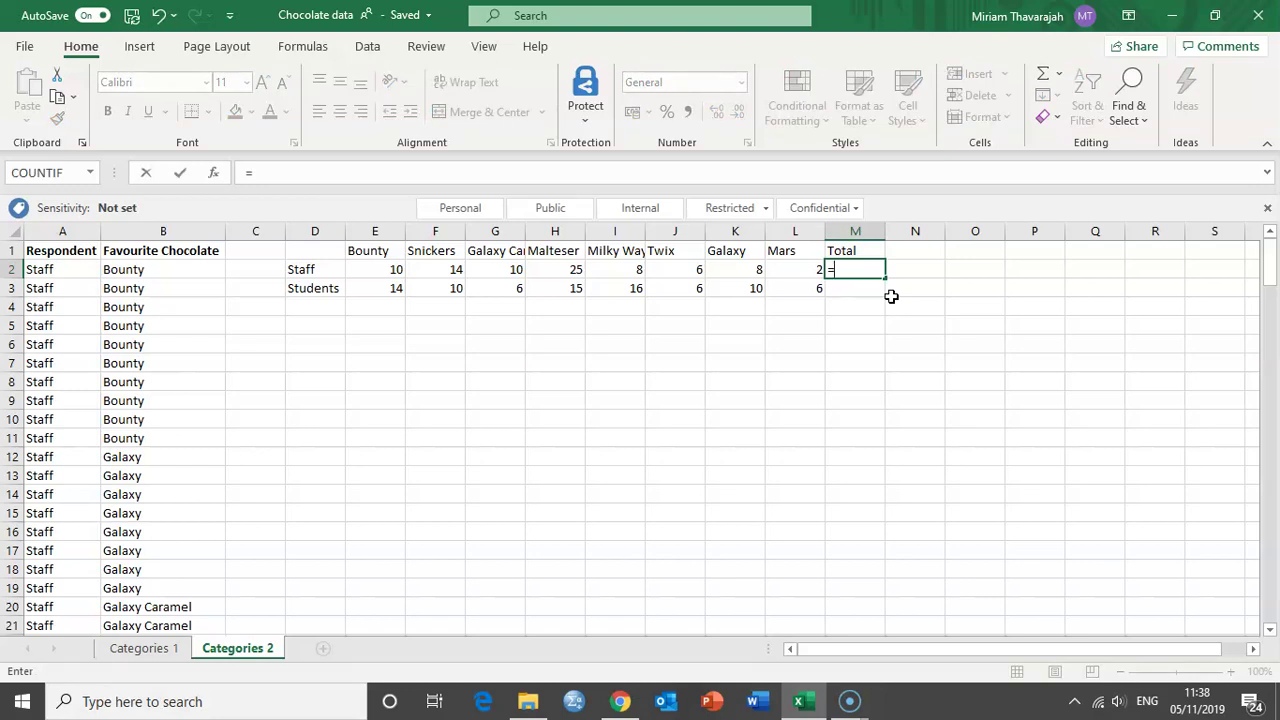
pyautogui.click(1045, 74)
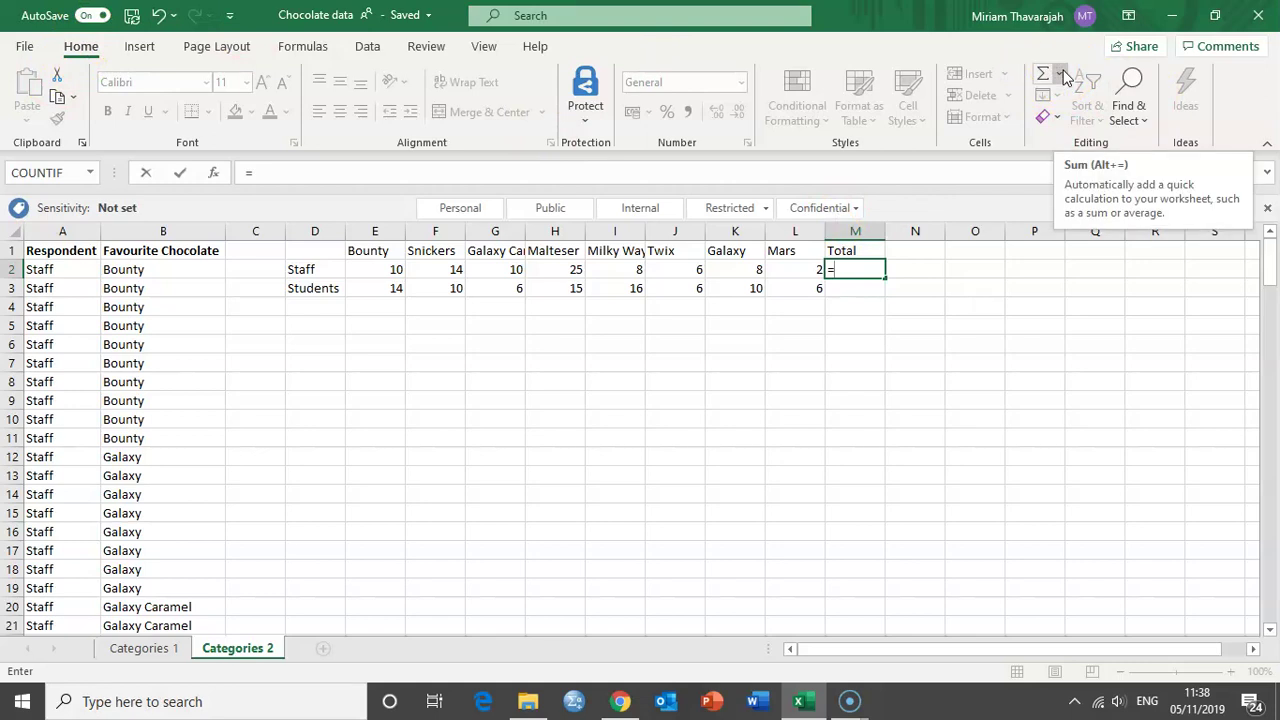
pyautogui.click(1059, 75)
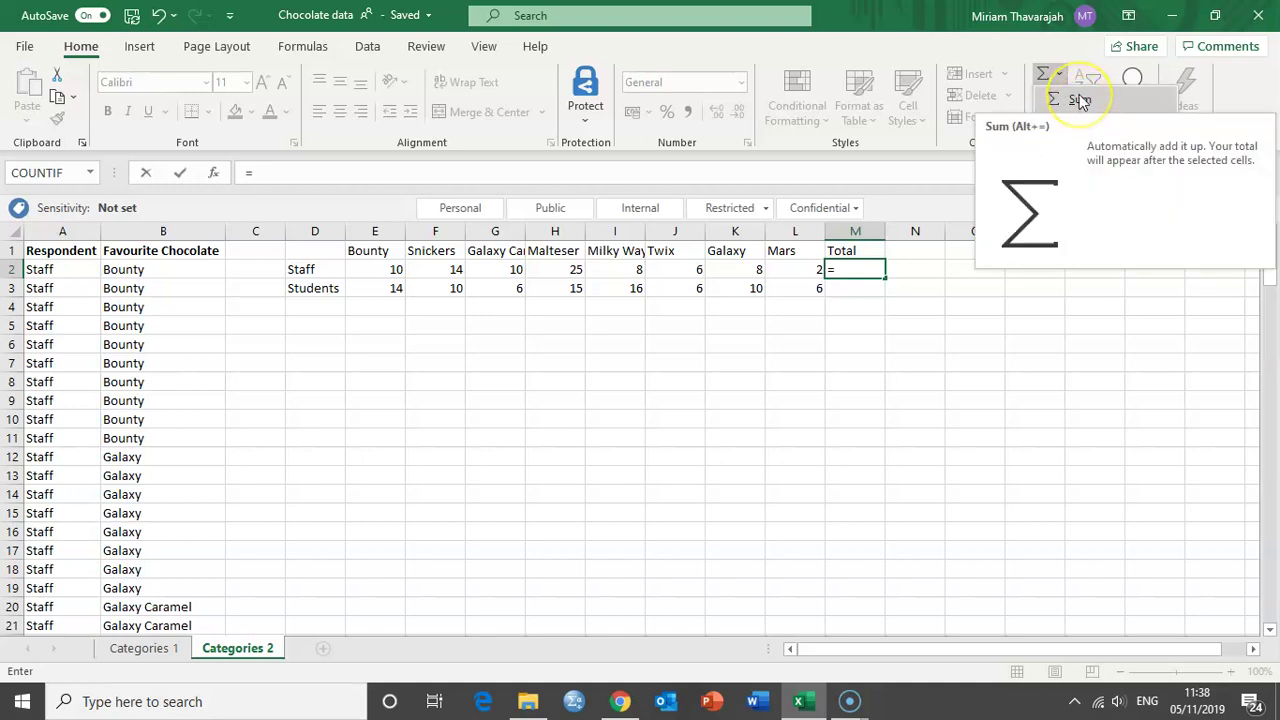
pyautogui.click(851, 266)
pyautogui.write('sum')
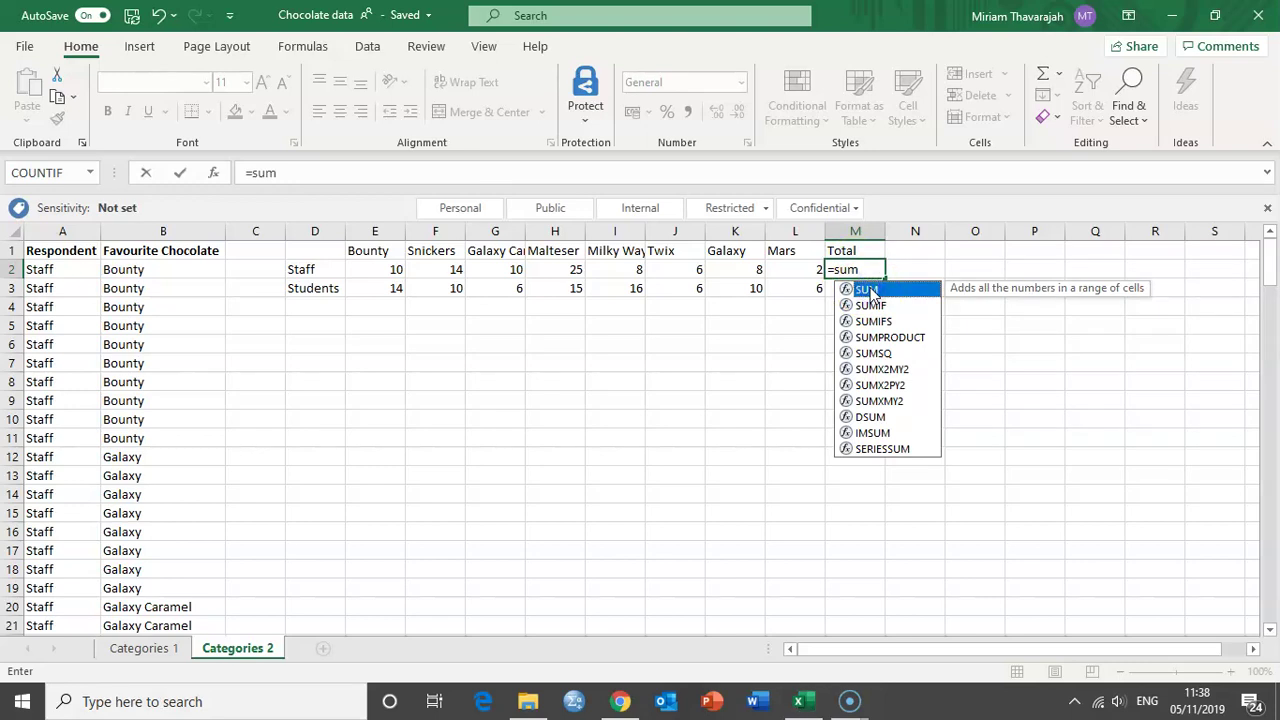
pyautogui.doubleClick(868, 290)
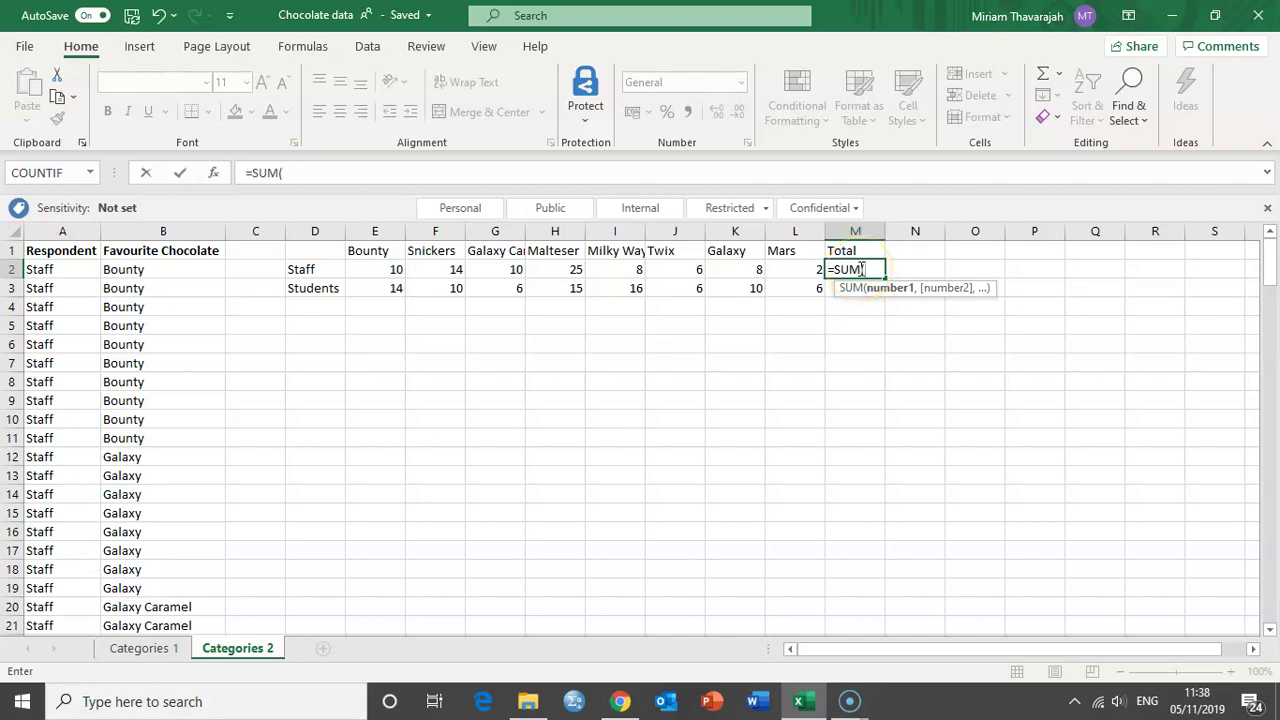
pyautogui.press('BackSpace')
pyautogui.press('BackSpace')
pyautogui.press('BackSpace')
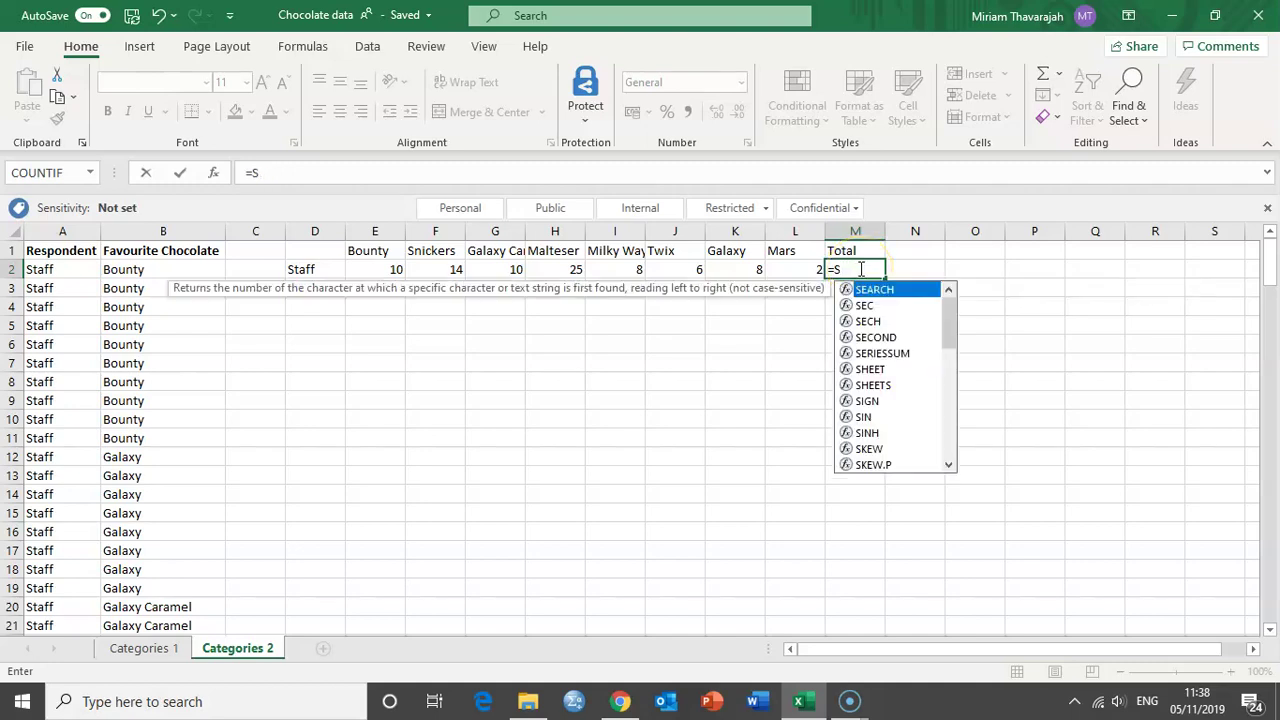
pyautogui.press('BackSpace')
pyautogui.write('sum(')
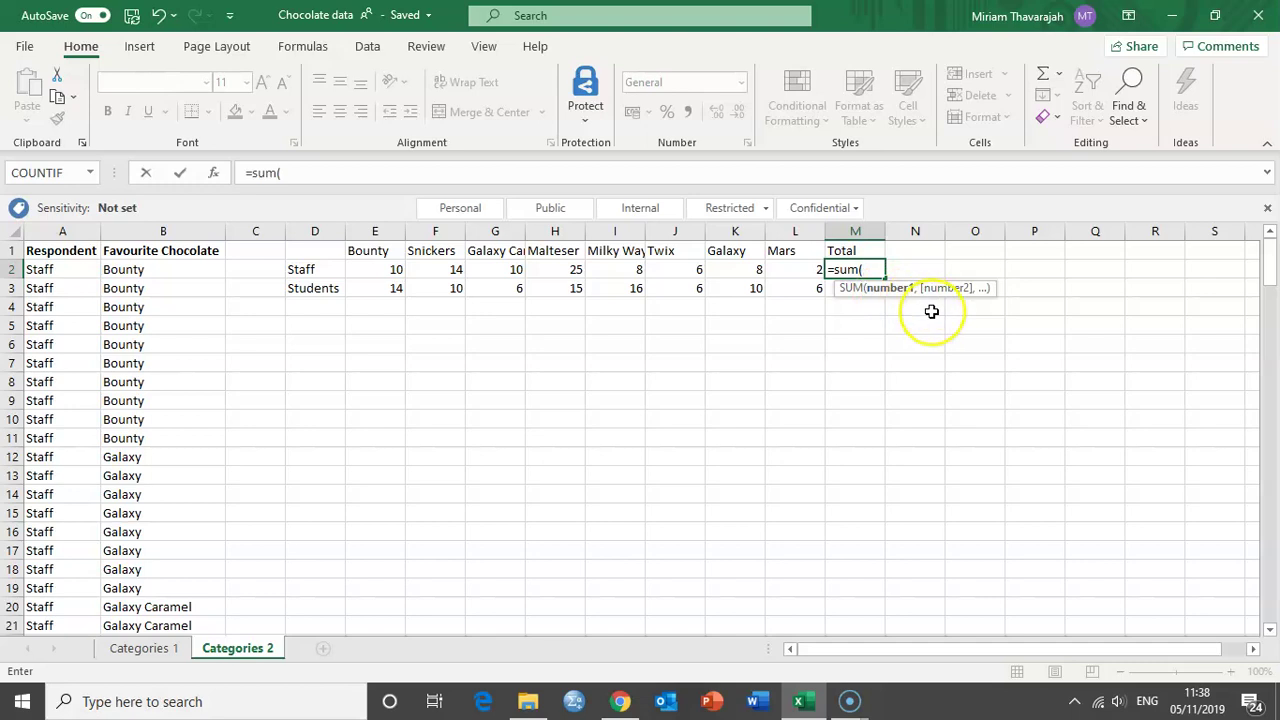
# Step: Try entering E2, F2 and G2 as separate arguments of the SUM, and remove F2 and G2 from the formula
pyautogui.click(384, 268)
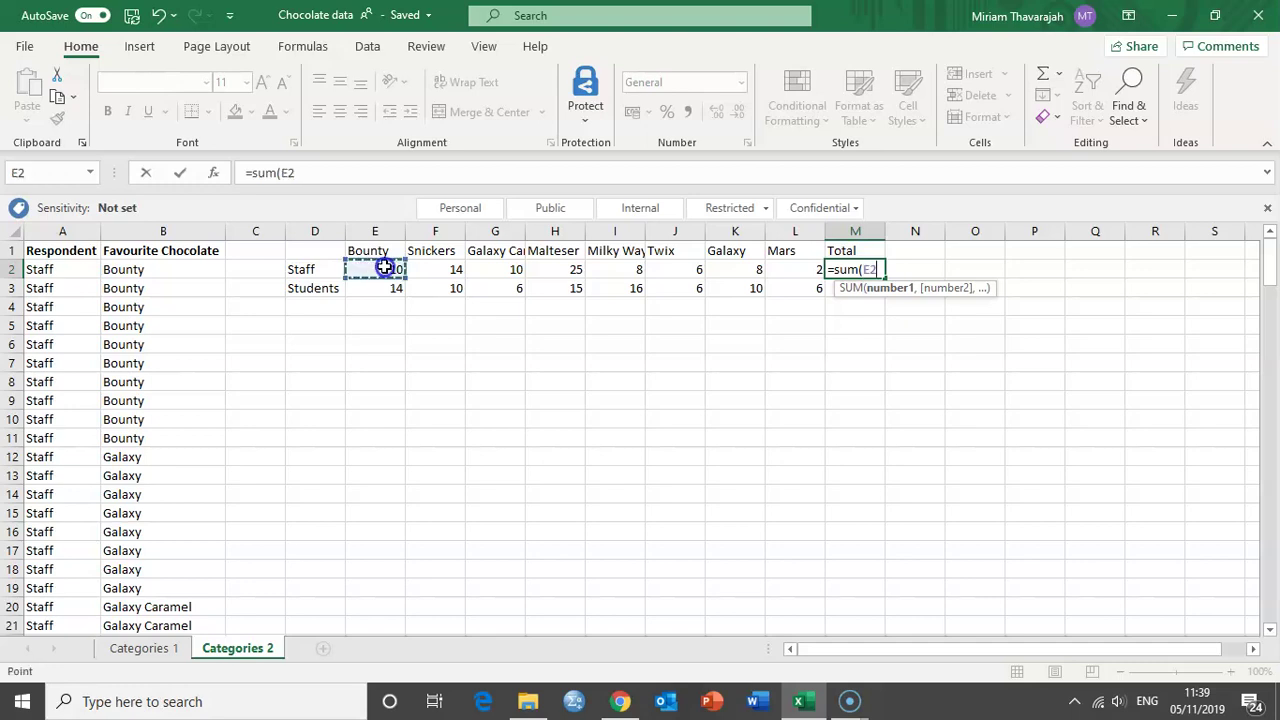
pyautogui.write(',')
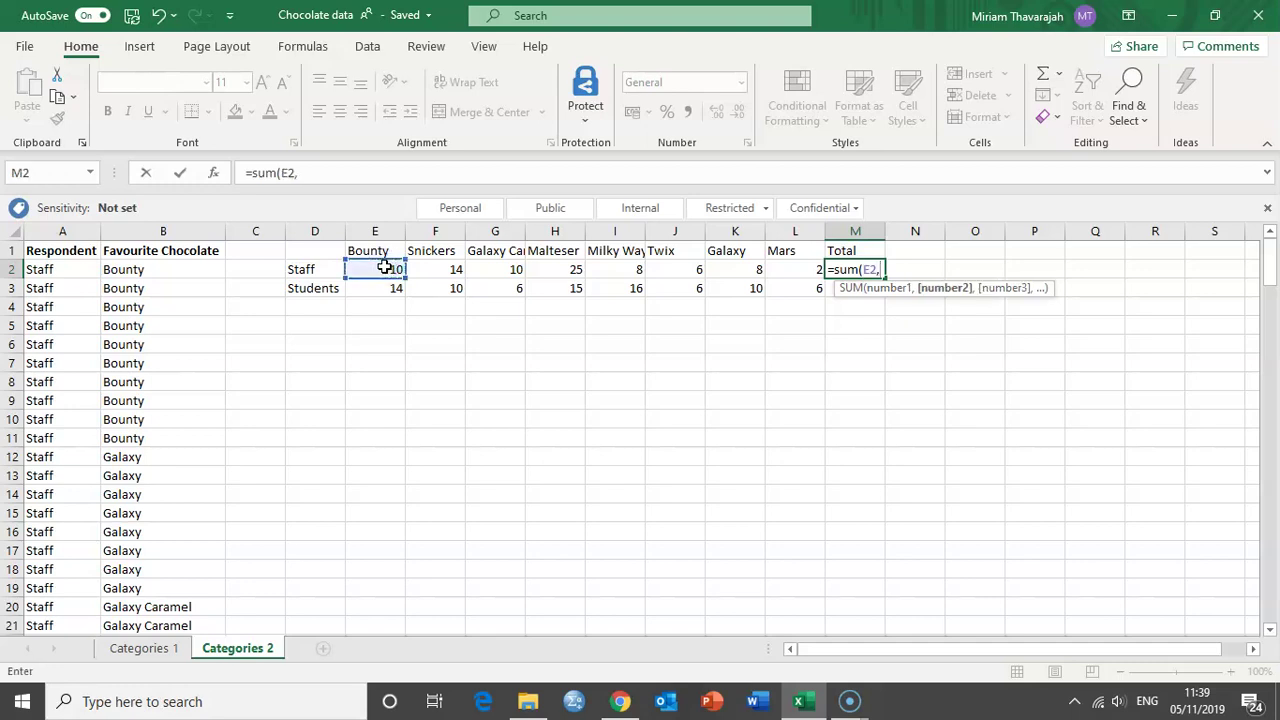
pyautogui.click(428, 272)
pyautogui.write(',')
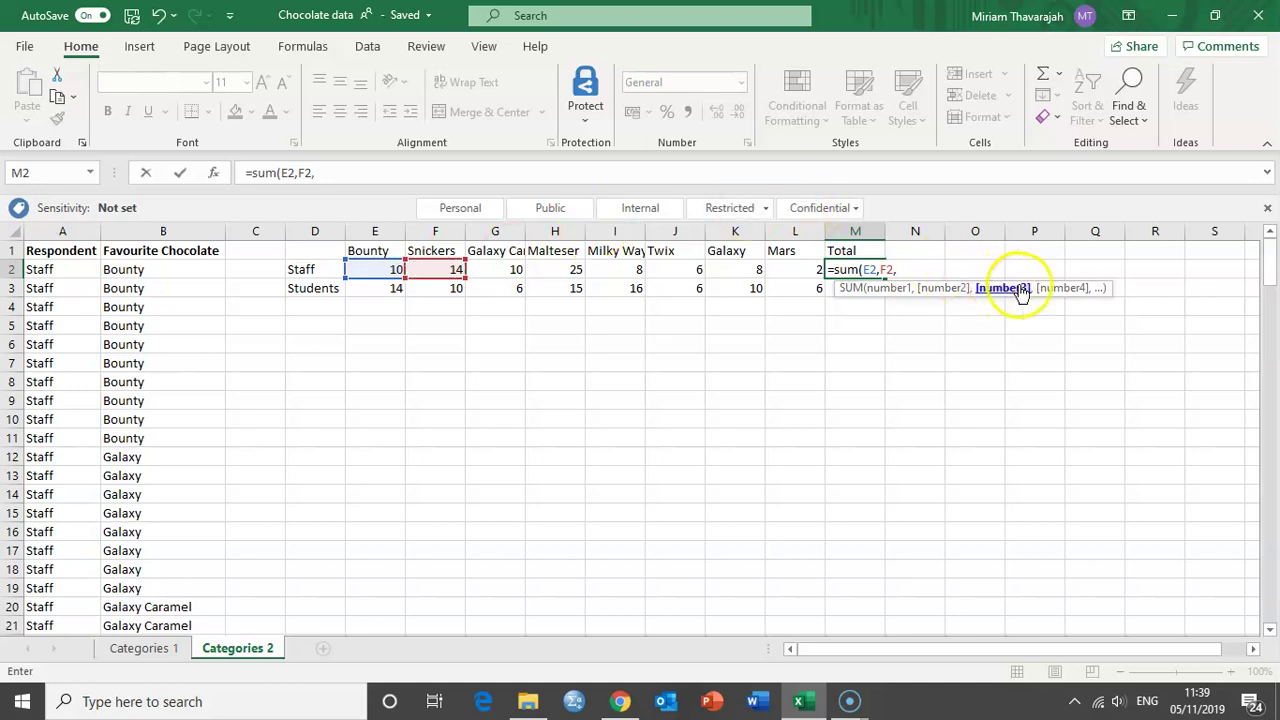
pyautogui.click(490, 276)
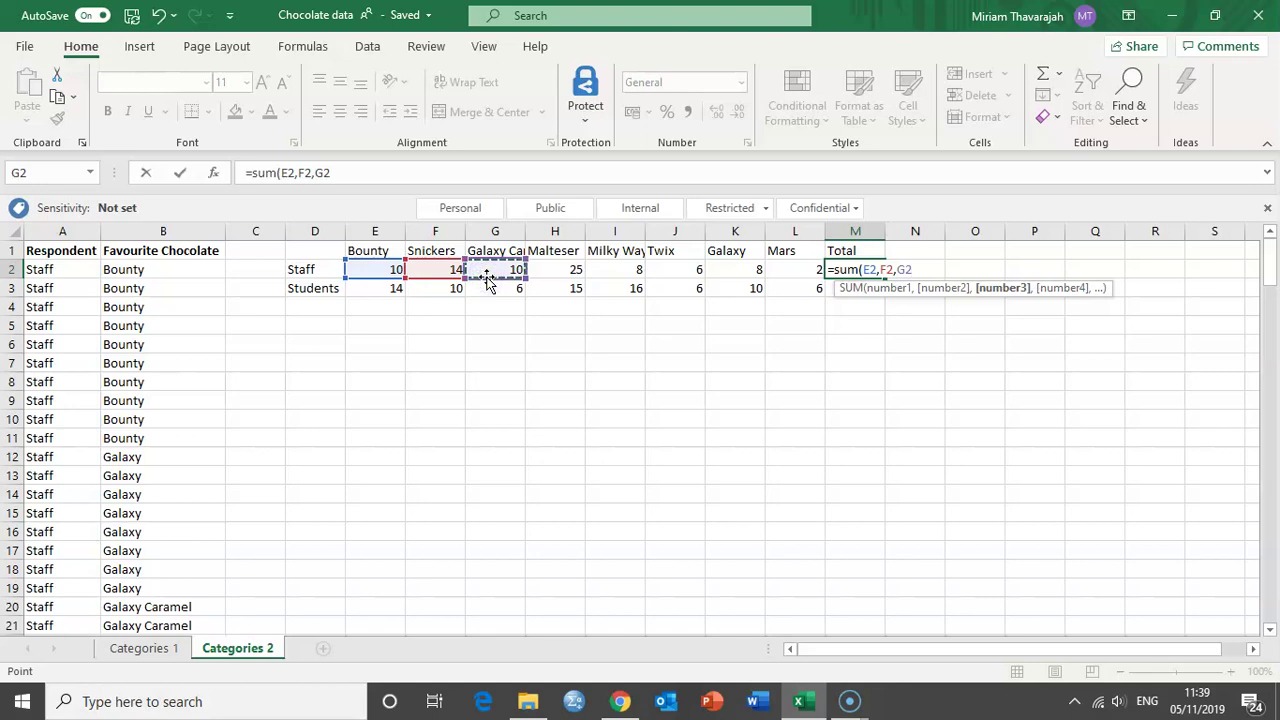
pyautogui.press('BackSpace')
pyautogui.press('BackSpace')
pyautogui.press('BackSpace')
pyautogui.press('BackSpace')
pyautogui.press('BackSpace')
pyautogui.press('BackSpace')
pyautogui.press('BackSpace')
pyautogui.press('BackSpace')
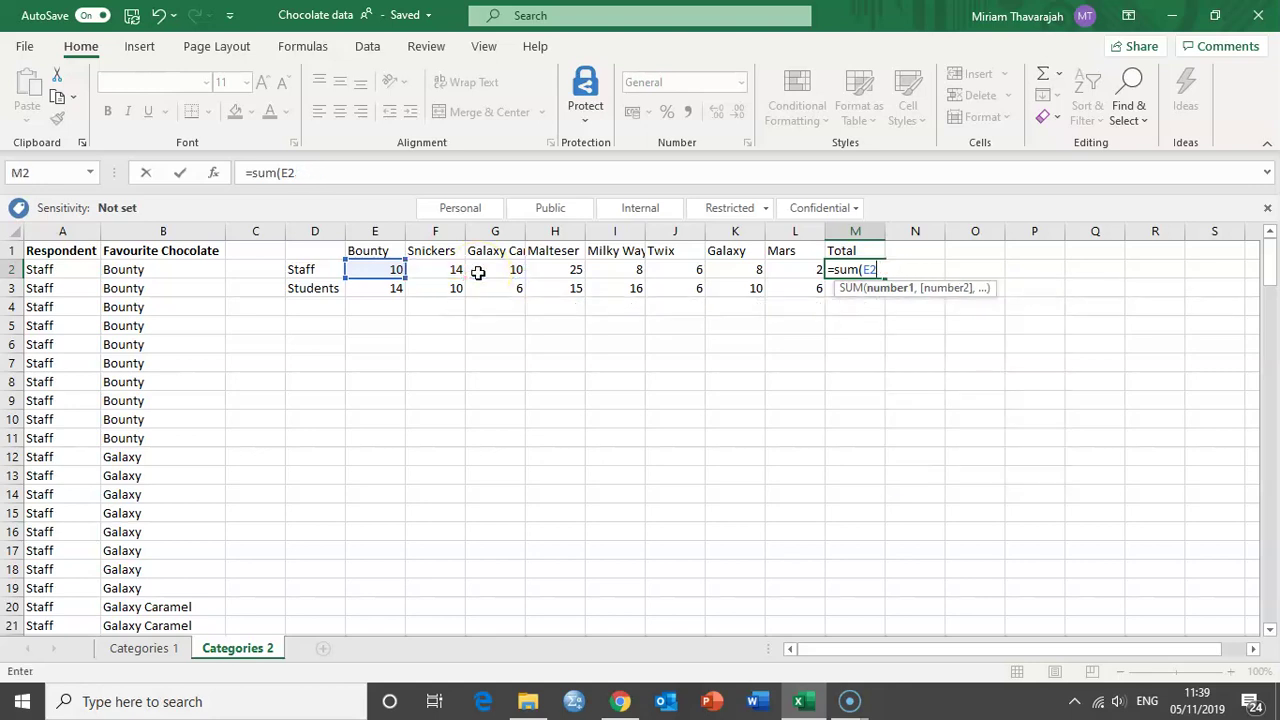
# Step: Complete the Staff total in M2 as the sum of the range E2:L2
pyautogui.moveTo(385, 269); pyautogui.dragTo(801, 272)
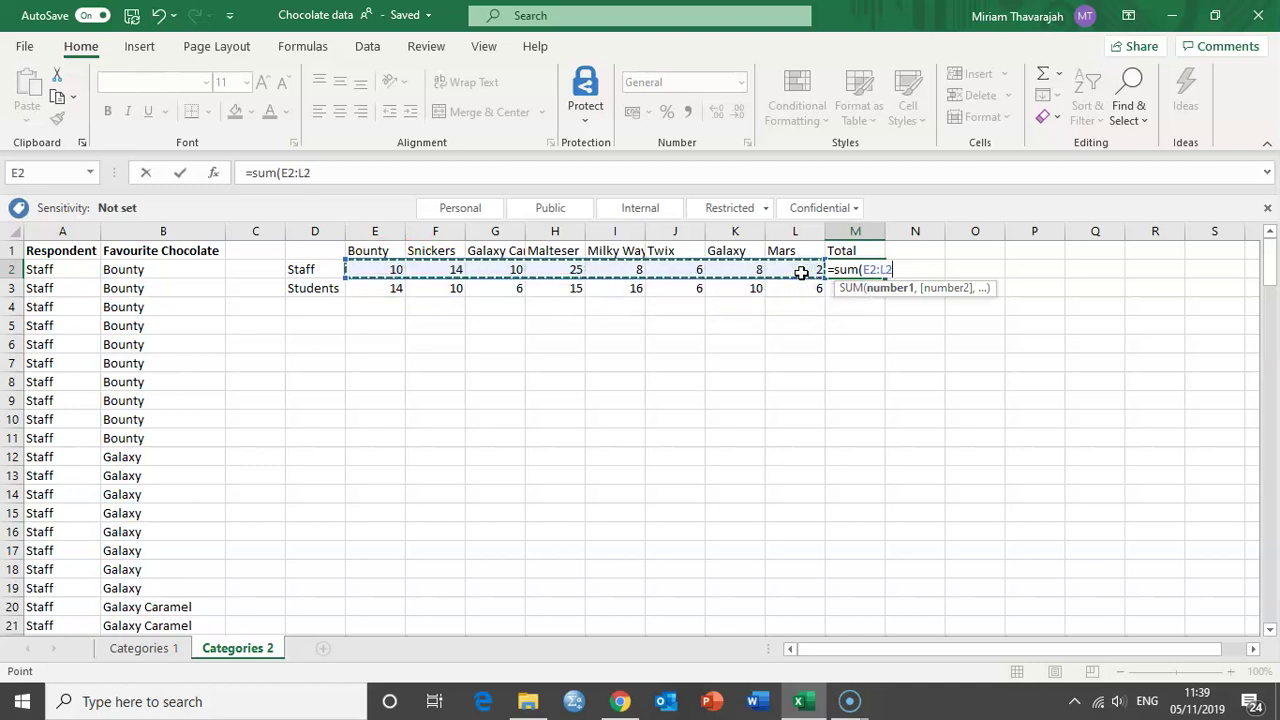
pyautogui.write(')')
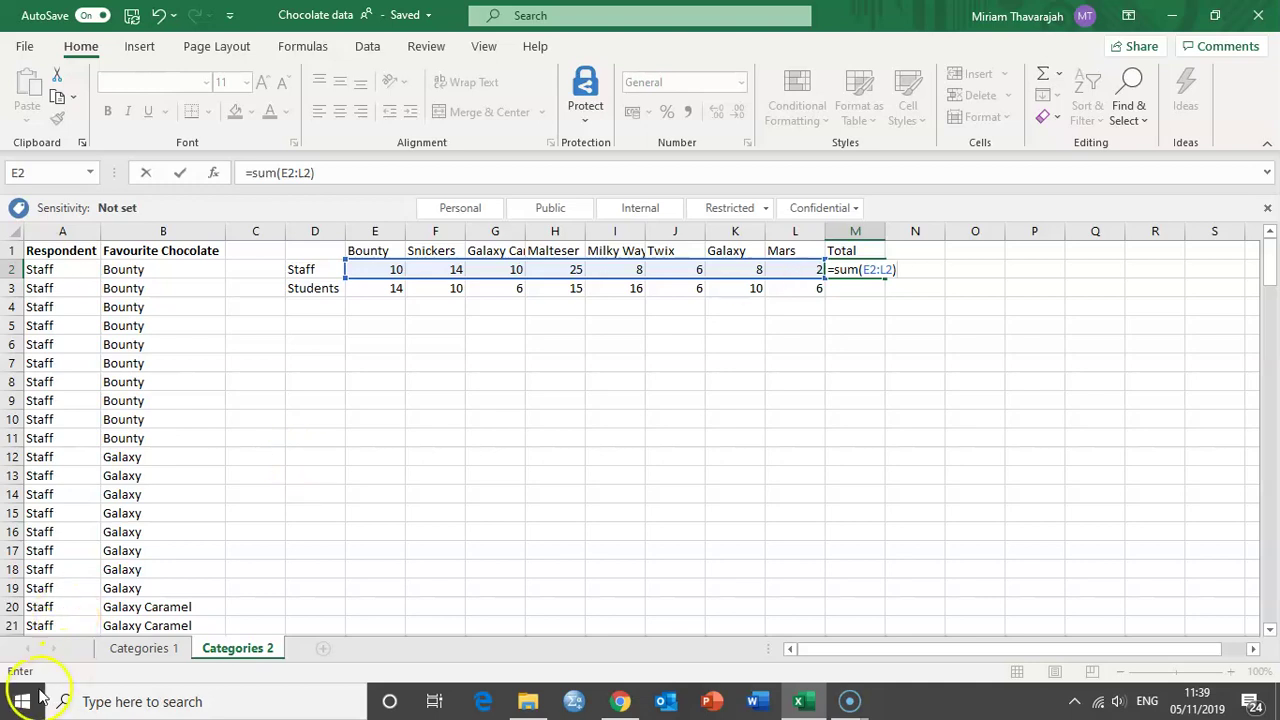
pyautogui.press('Return')
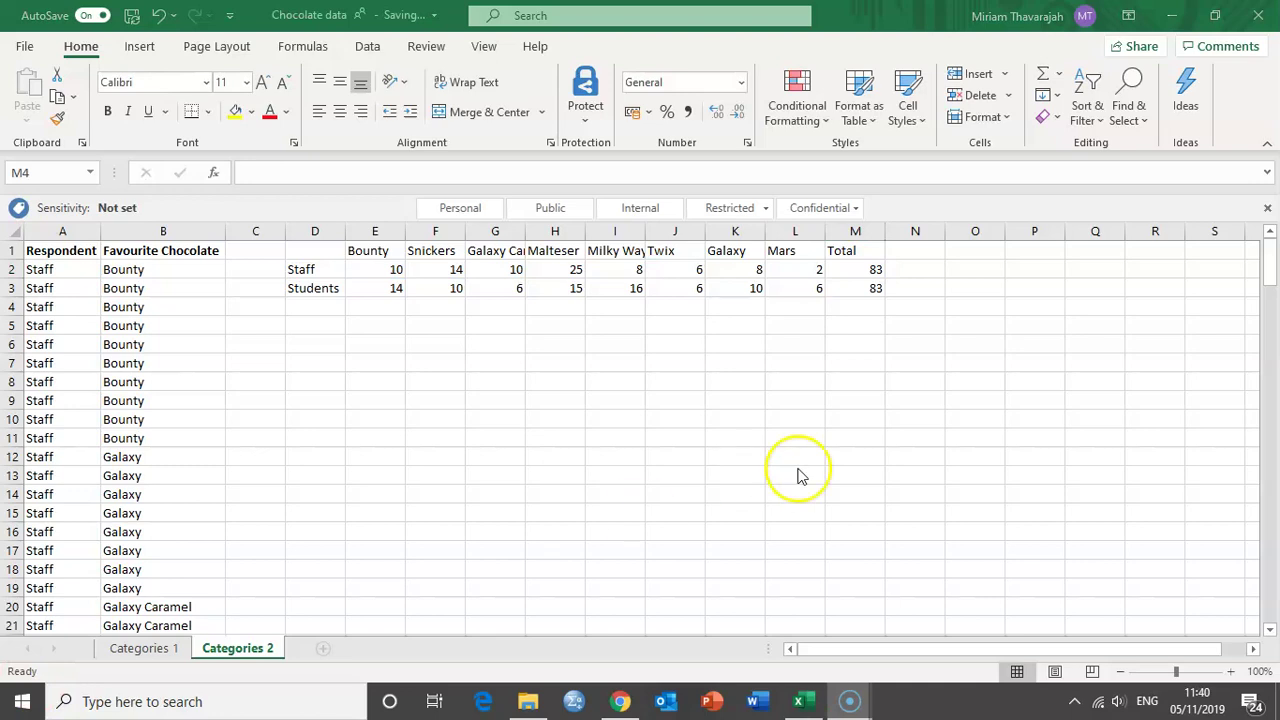
# Step: Check the Staff and Students totals in M2:M3
pyautogui.click(852, 268)
pyautogui.moveTo(852, 268)
pyautogui.mouseDown()
pyautogui.moveTo(846, 296)
pyautogui.moveTo(850, 283)
pyautogui.mouseUp()
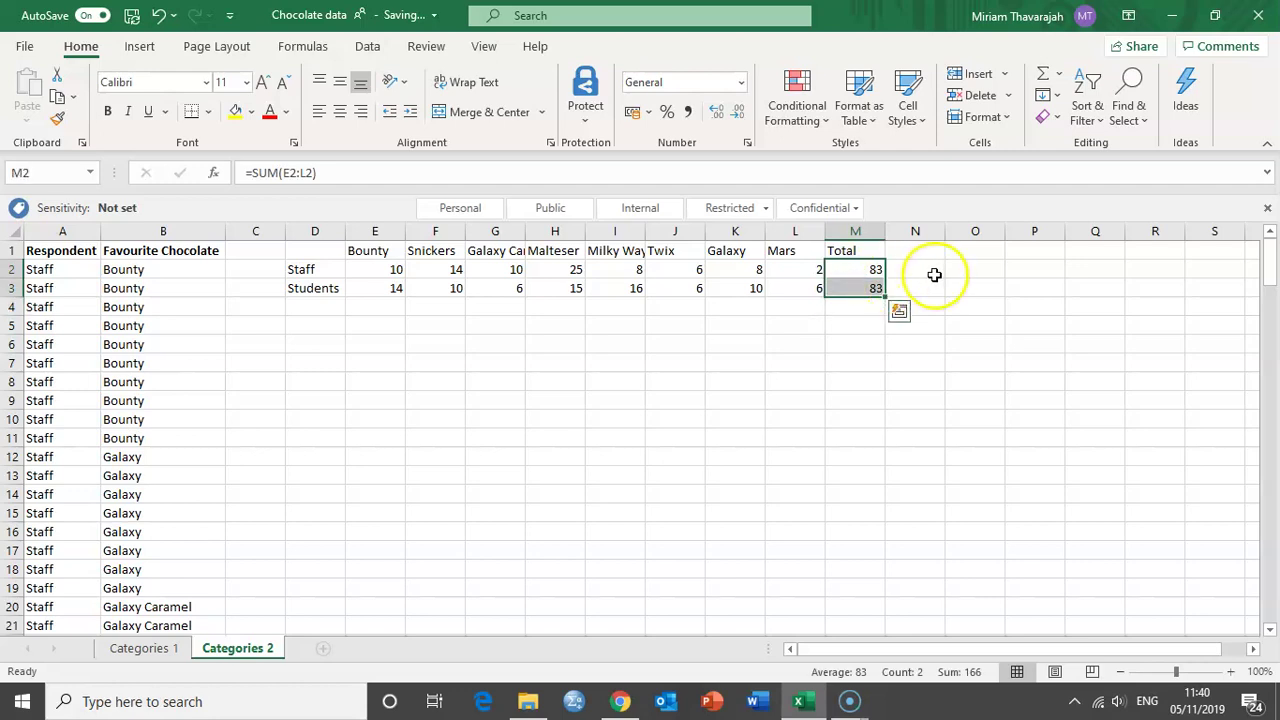
pyautogui.click(934, 274)
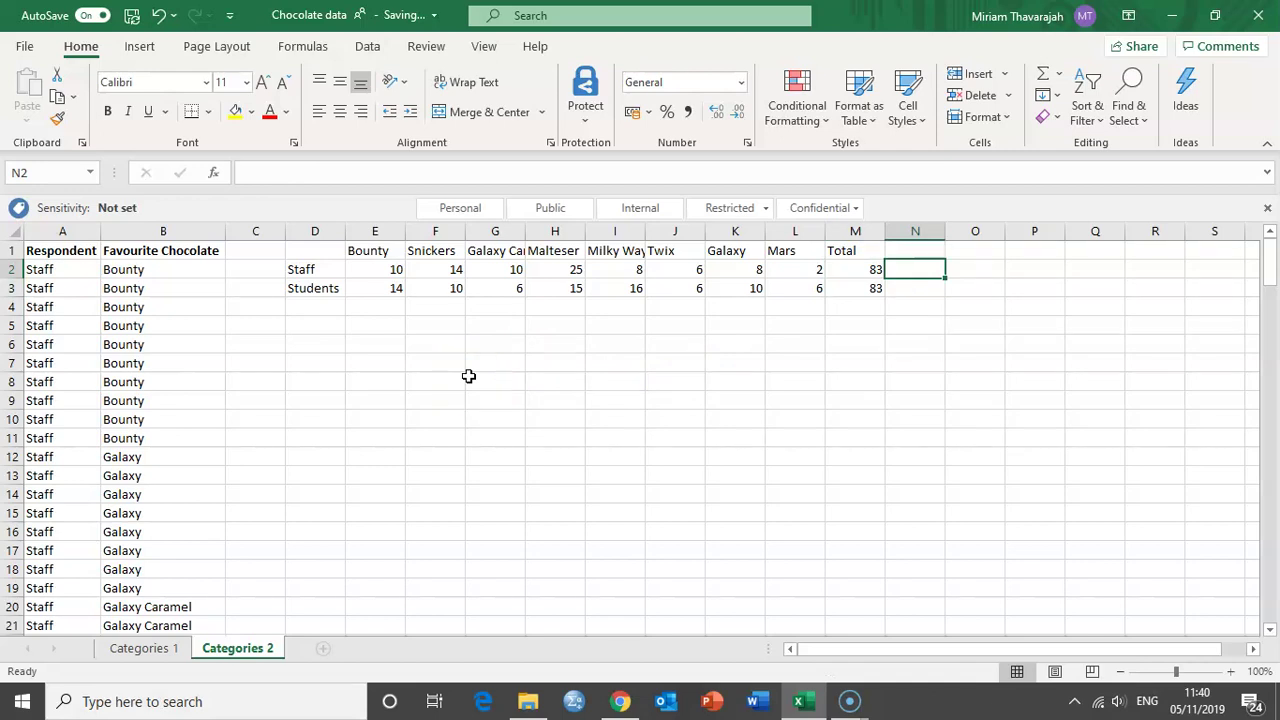
# Step: Review the pie chart and its source range on Categories 1, and insert a 2-D clustered column chart from D1:L3 on Categories 2
pyautogui.click(143, 648)
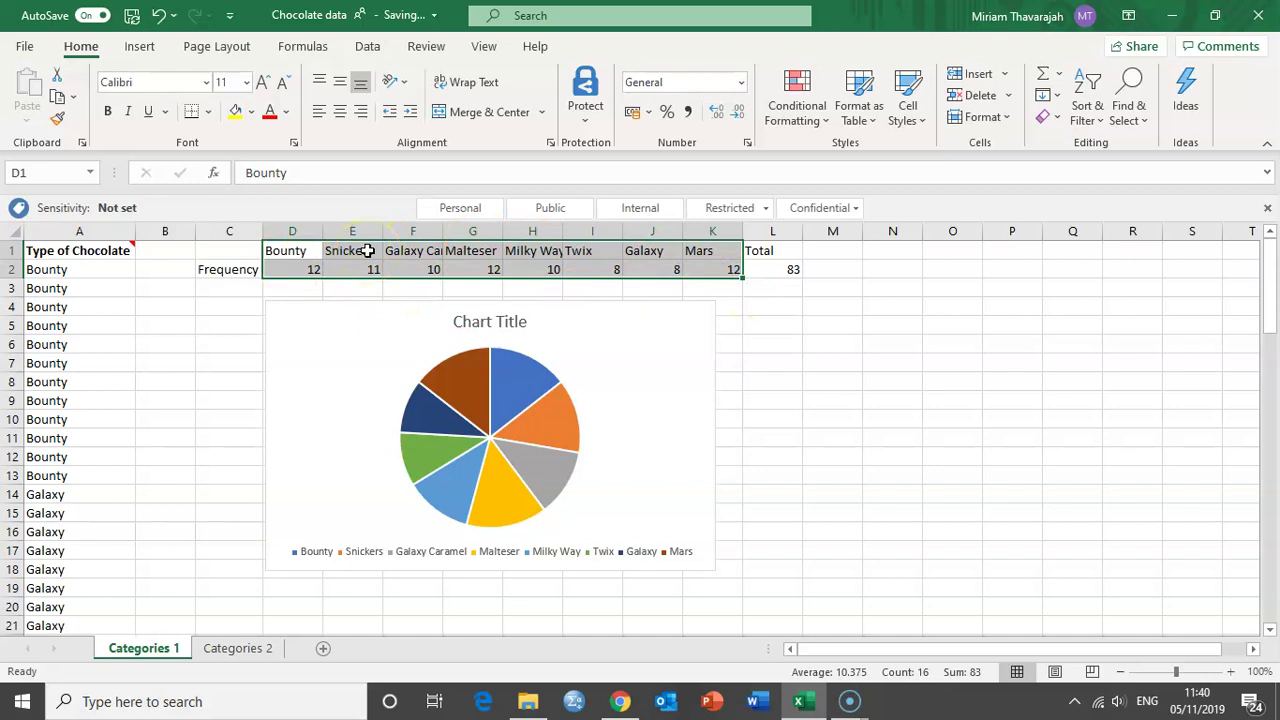
pyautogui.click(250, 648)
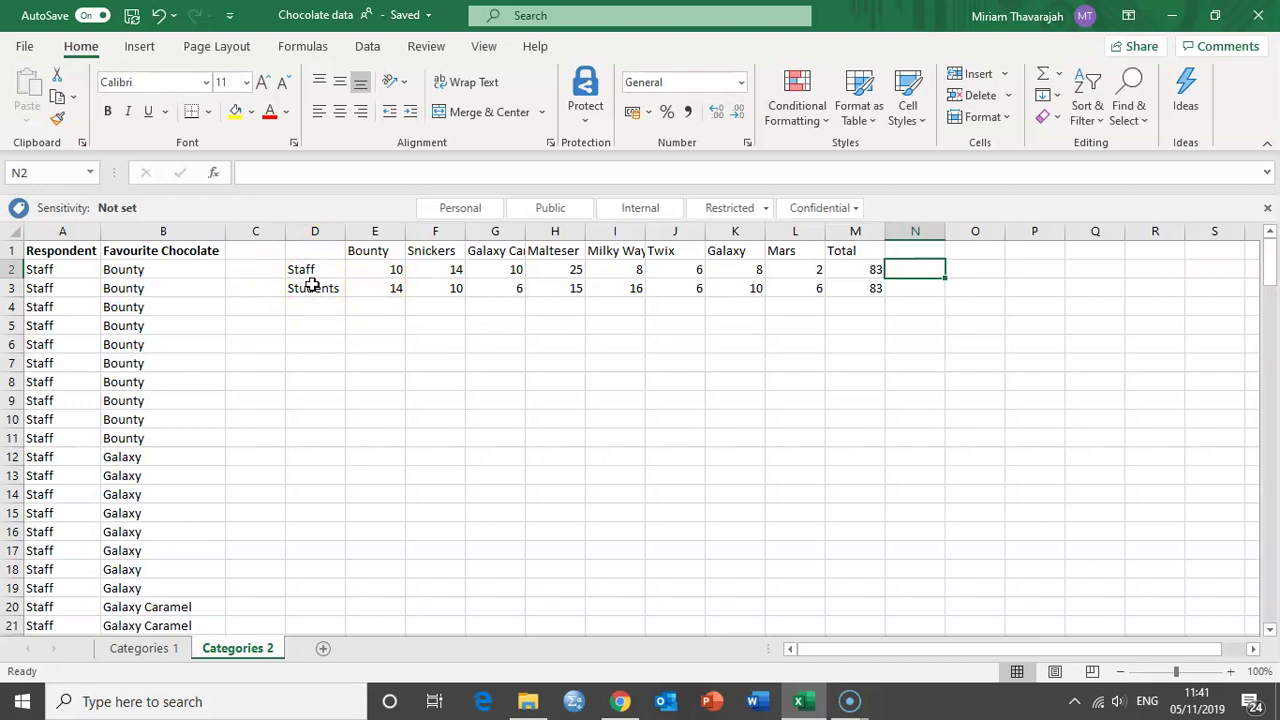
pyautogui.moveTo(324, 253); pyautogui.dragTo(798, 284)
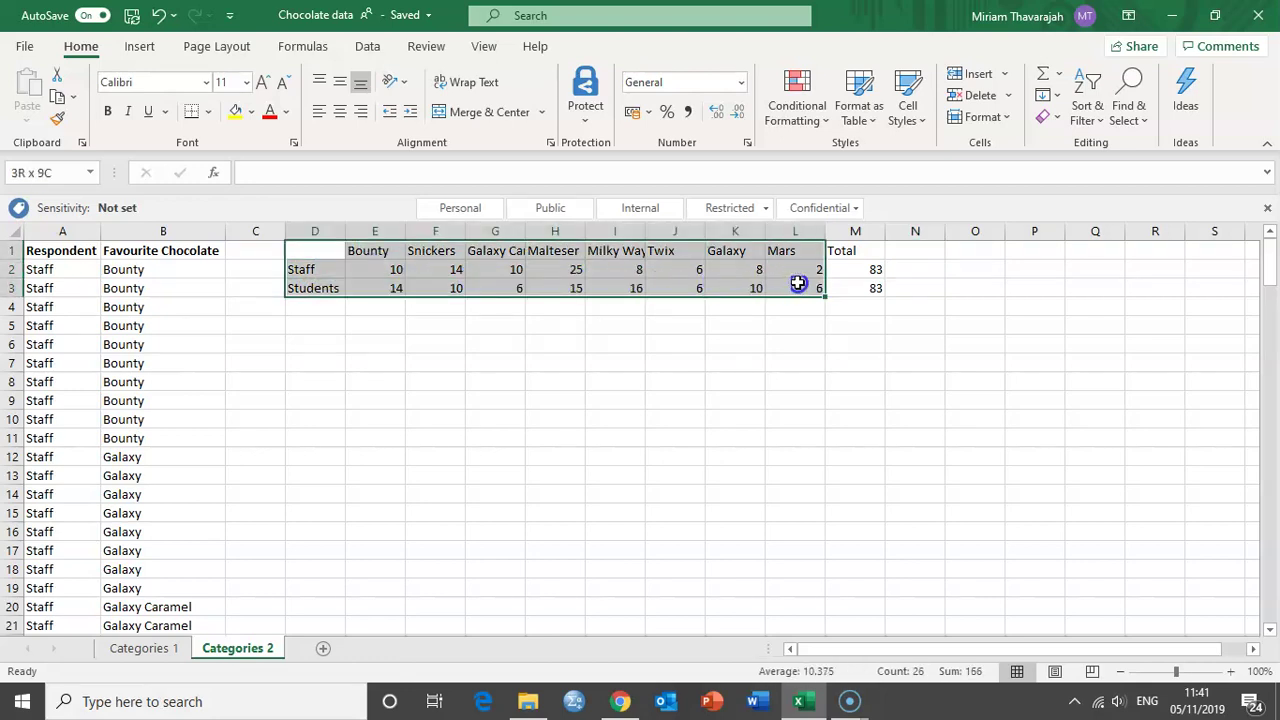
pyautogui.moveTo(798, 284); pyautogui.dragTo(798, 284)
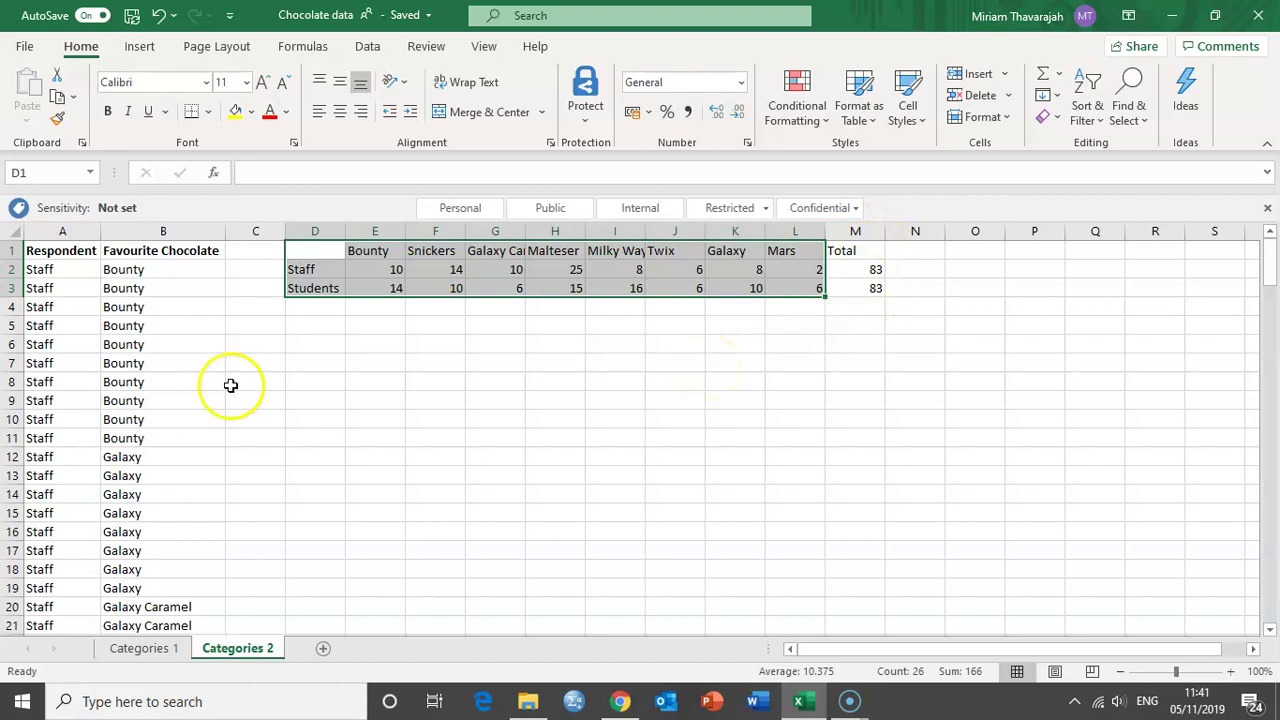
pyautogui.click(139, 48)
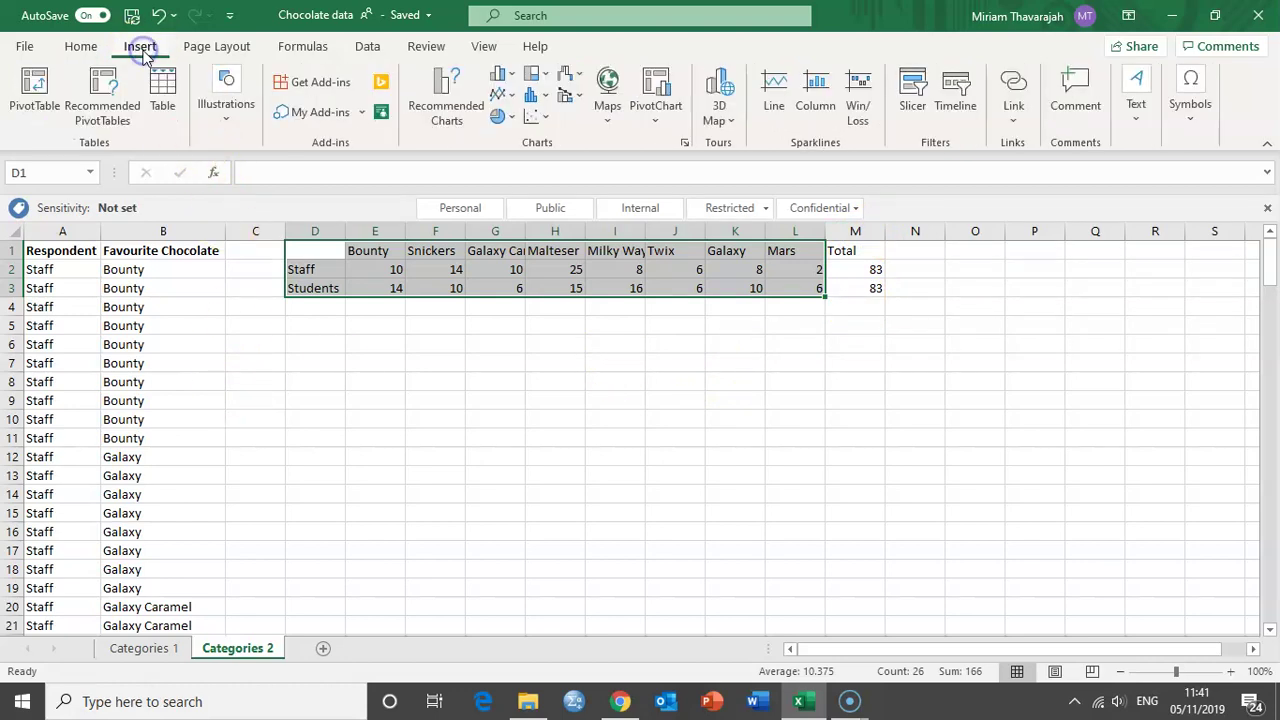
pyautogui.click(516, 80)
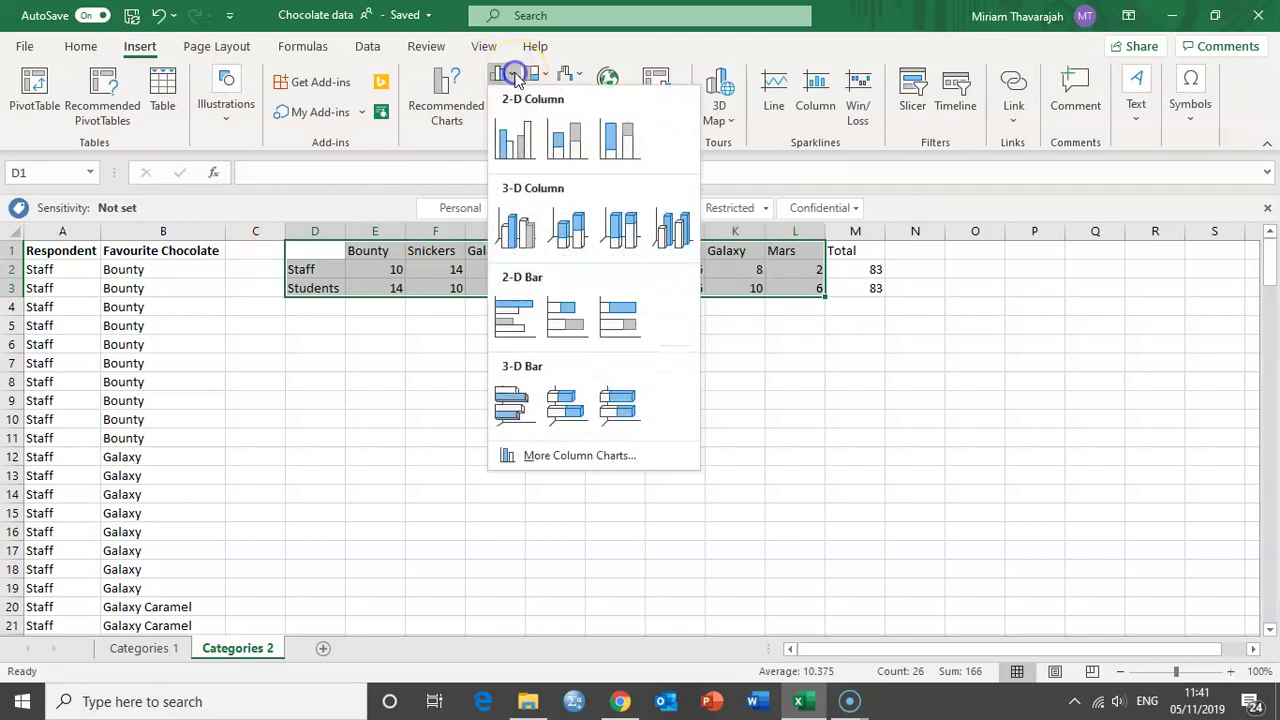
pyautogui.click(516, 145)
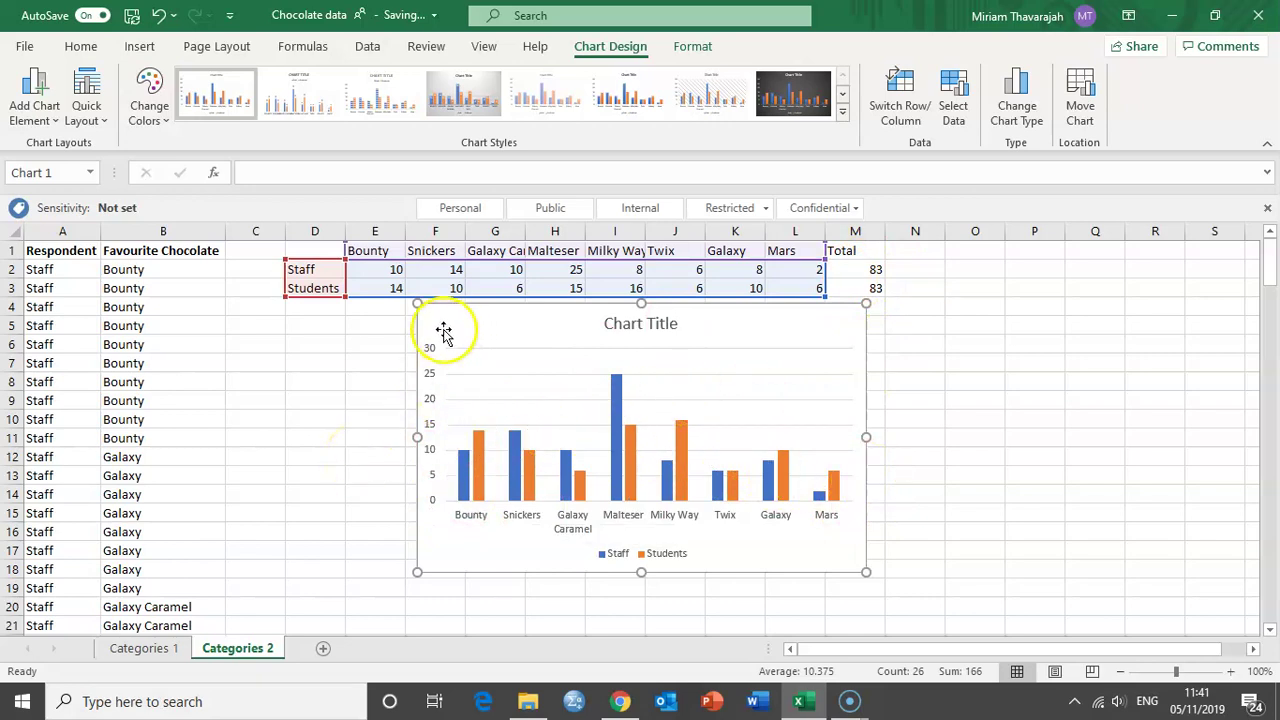
# Step: Move the column chart slightly down and to the right, clear of the summary table, and deselect it
pyautogui.moveTo(432, 326); pyautogui.dragTo(476, 346)
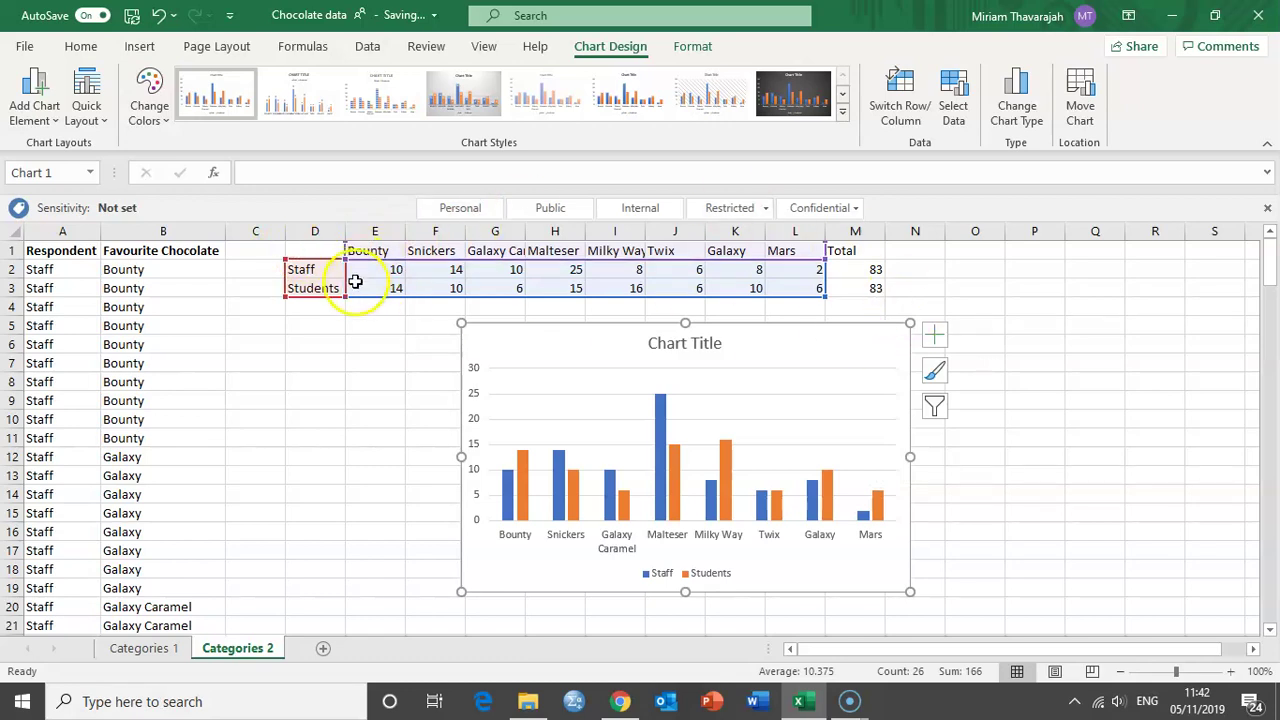
pyautogui.click(569, 329)
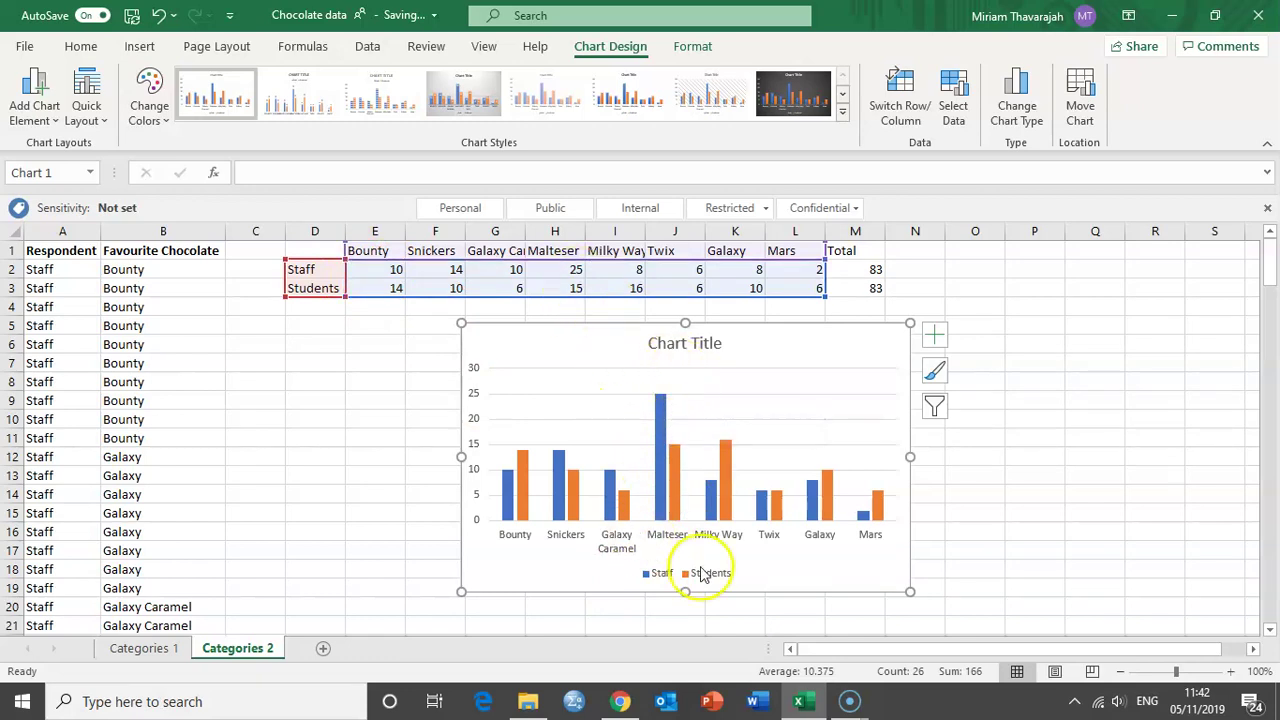
pyautogui.click(430, 384)
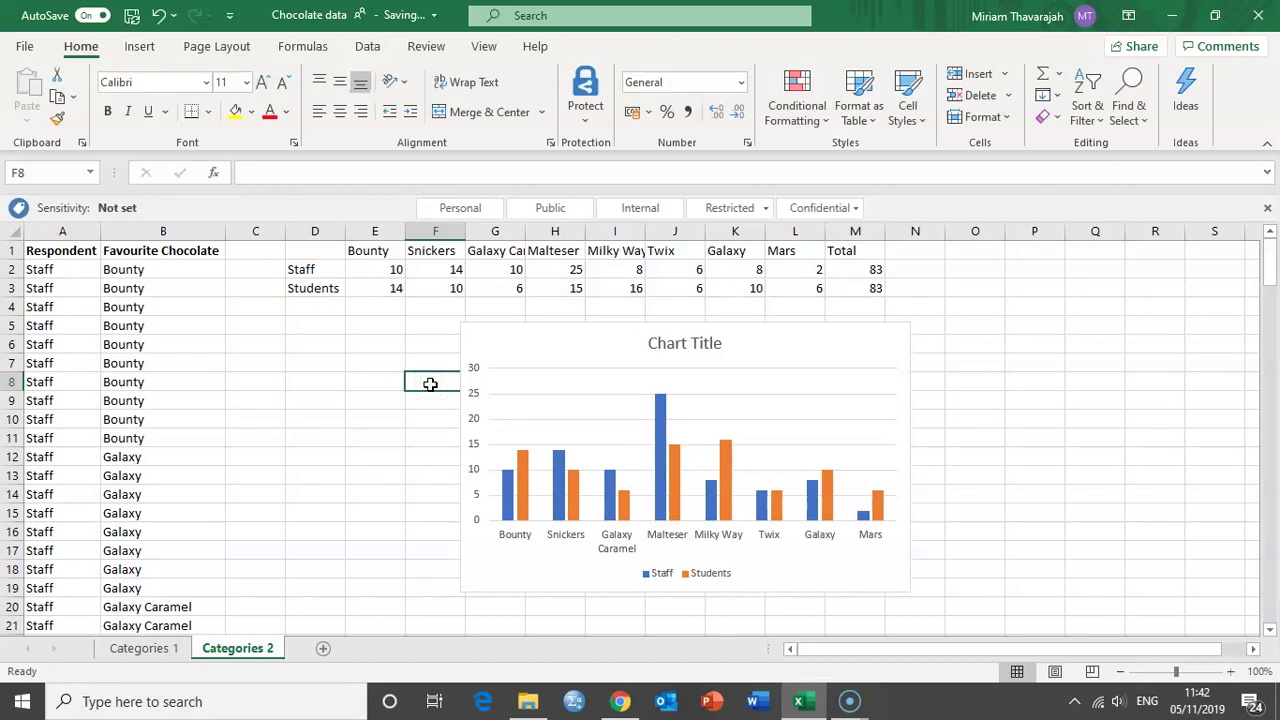